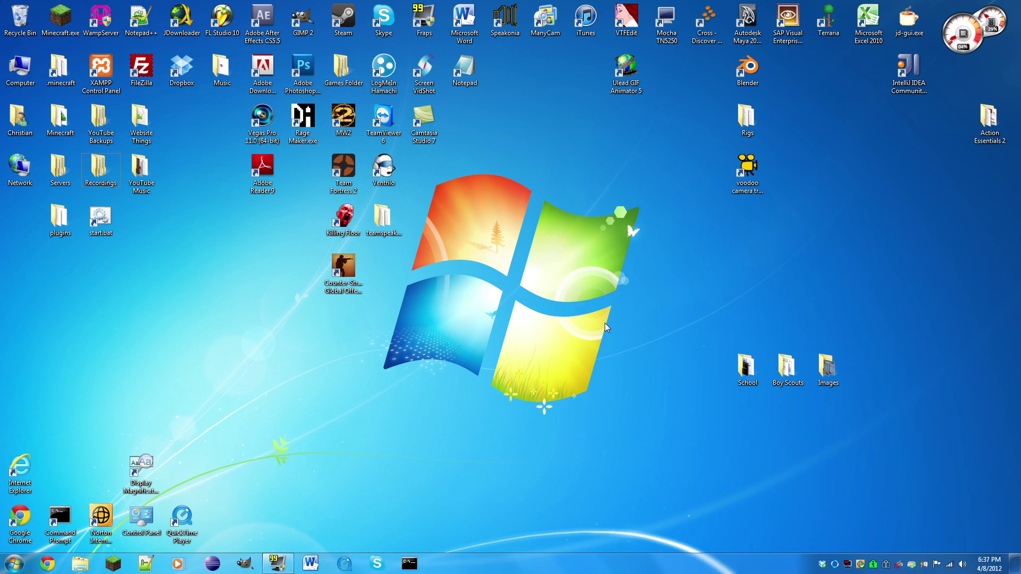
Open Chrome, search the web for "iconomy", and open the plugin's Bukkit page
left_click(48, 565)
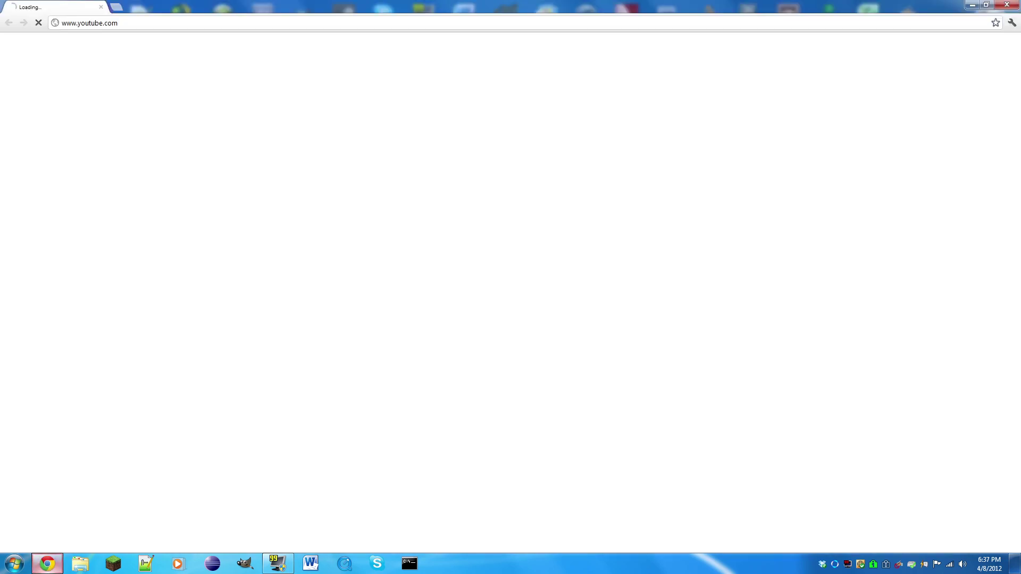
left_click(106, 22)
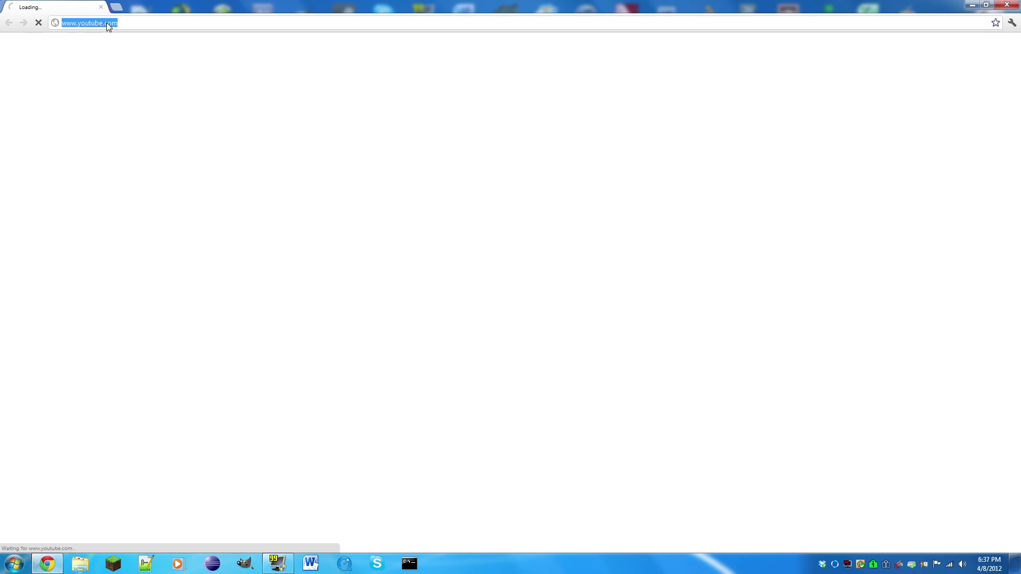
type("iconomy")
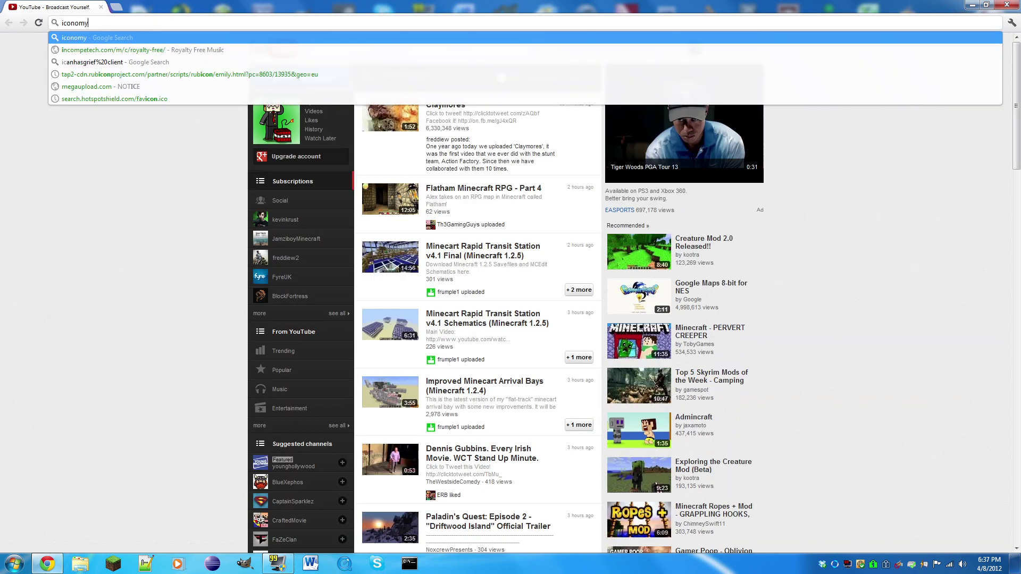
key("Return")
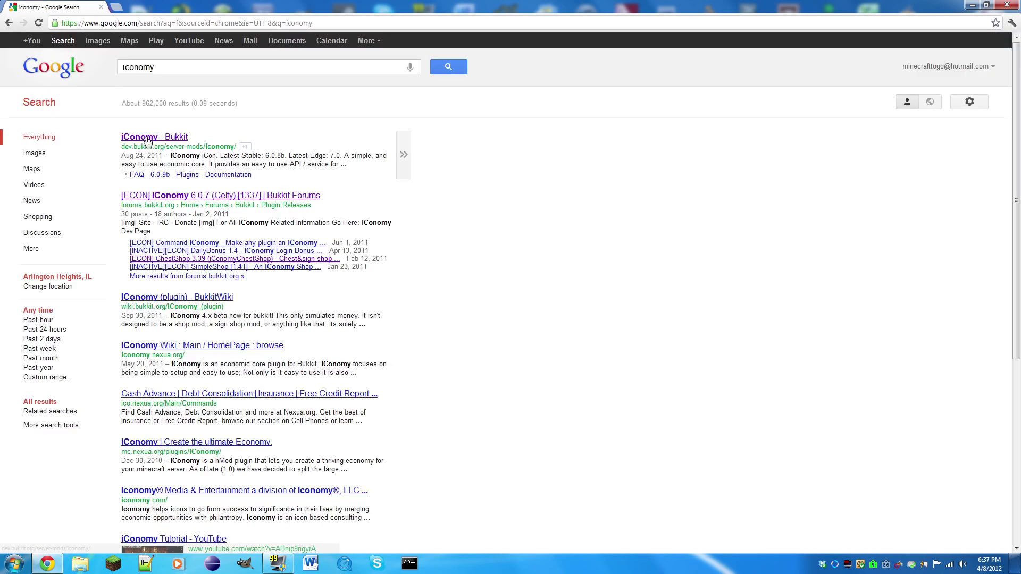
left_click(154, 143)
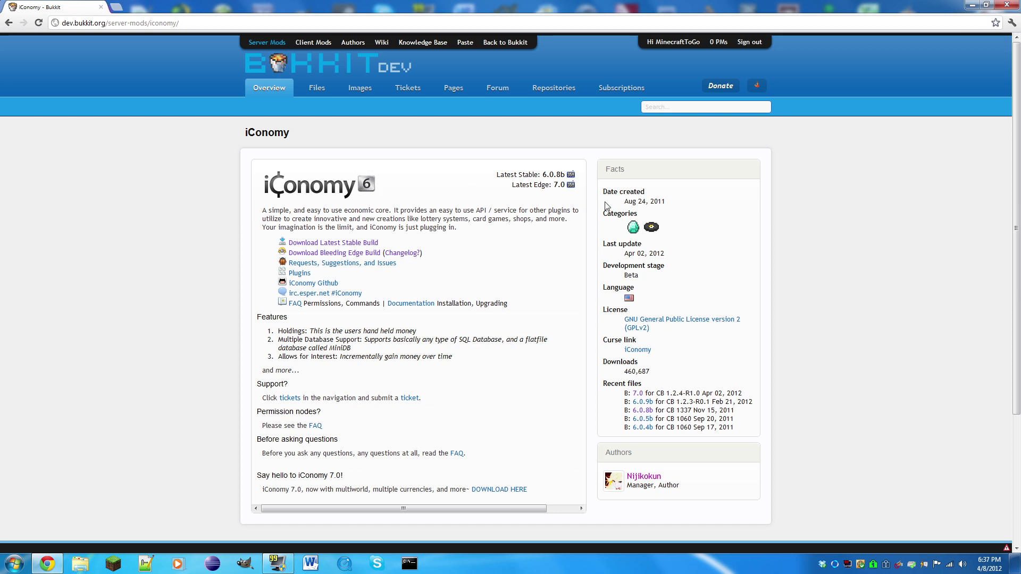
Download iConomy.jar version 7.0 through the latest stable build link and keep the file
scroll(551, 234, "down", 1)
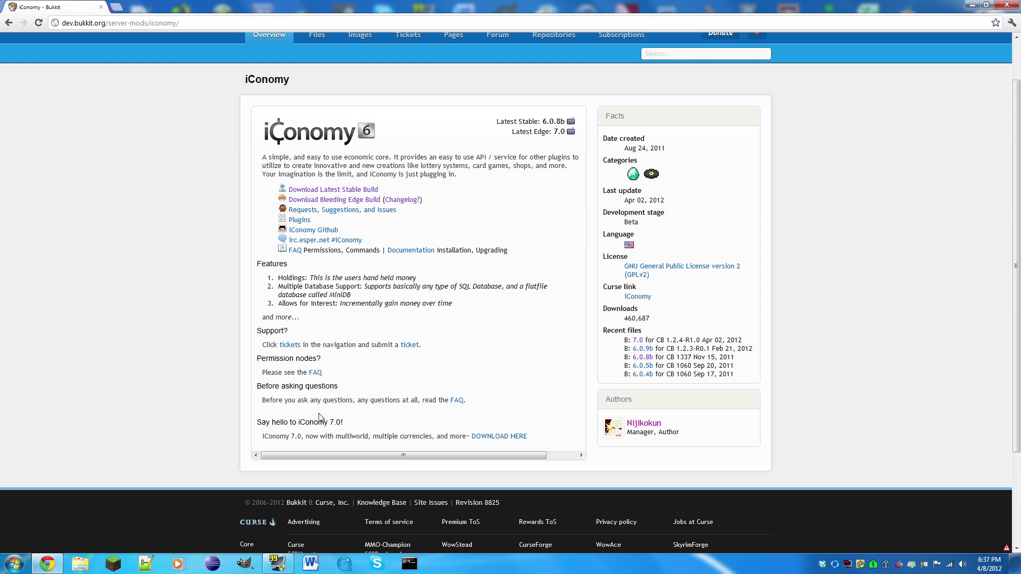
scroll(323, 417, "up", 1)
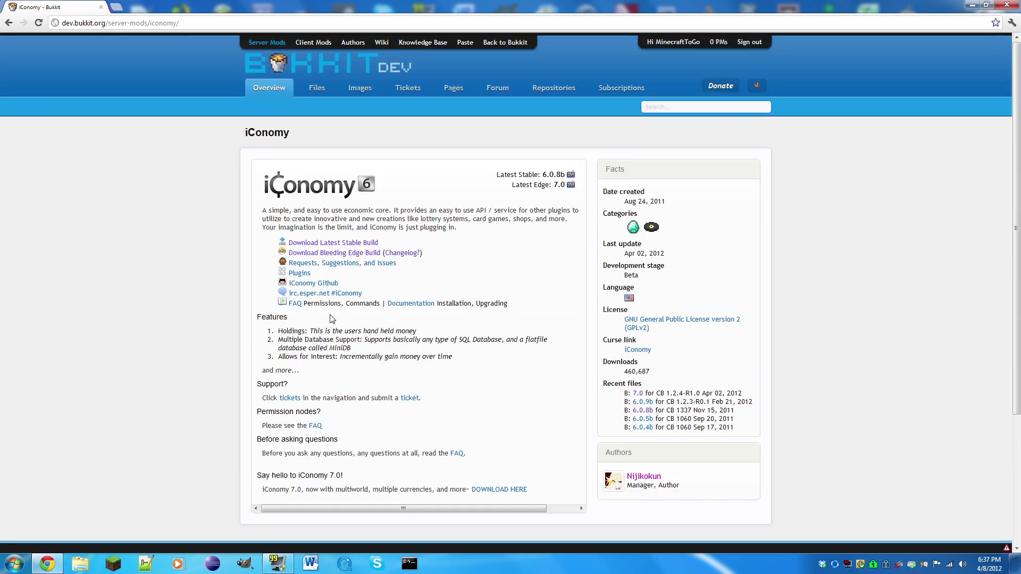
left_click(335, 243)
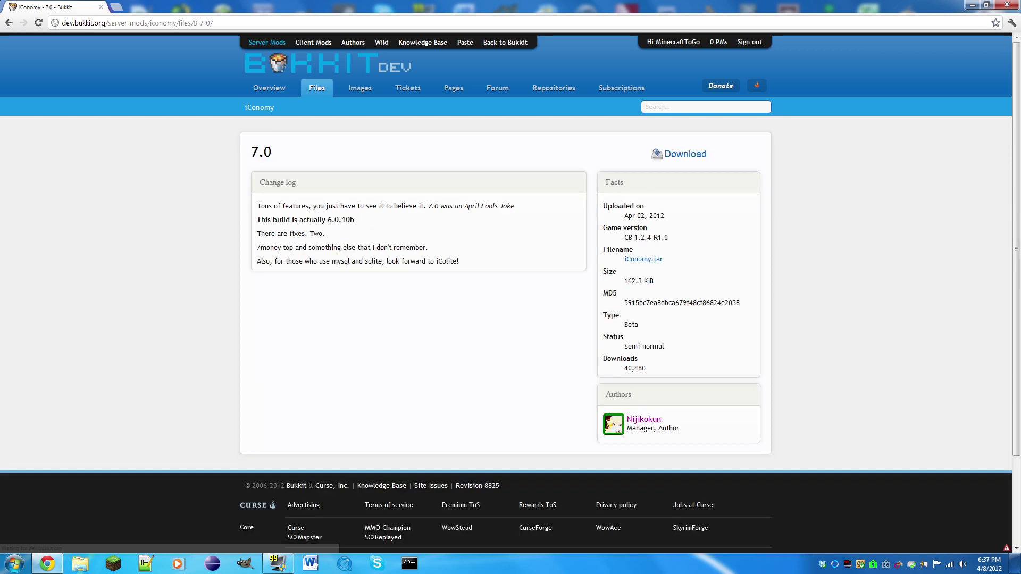
left_click(686, 157)
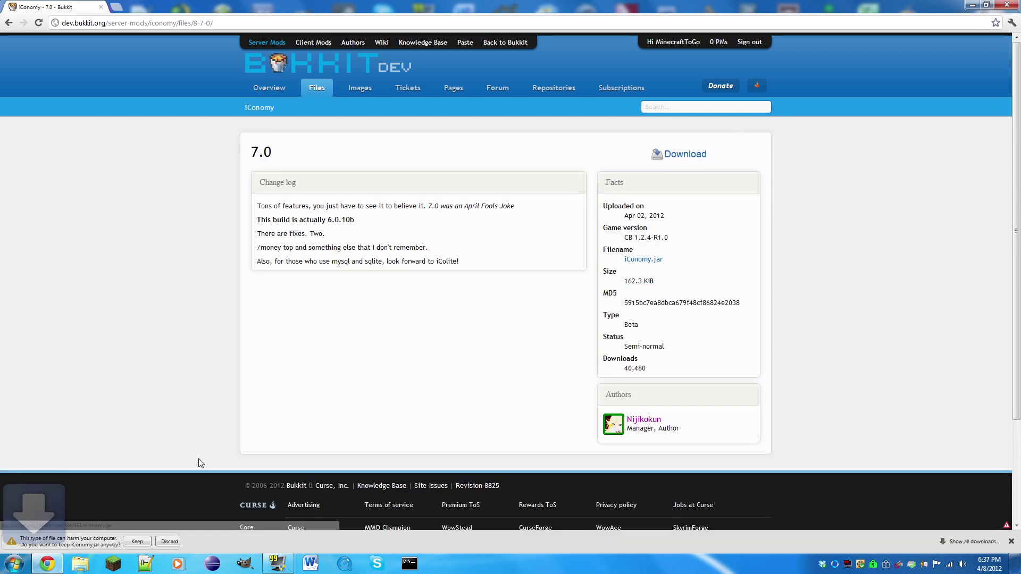
left_click(137, 541)
left_click(1010, 541)
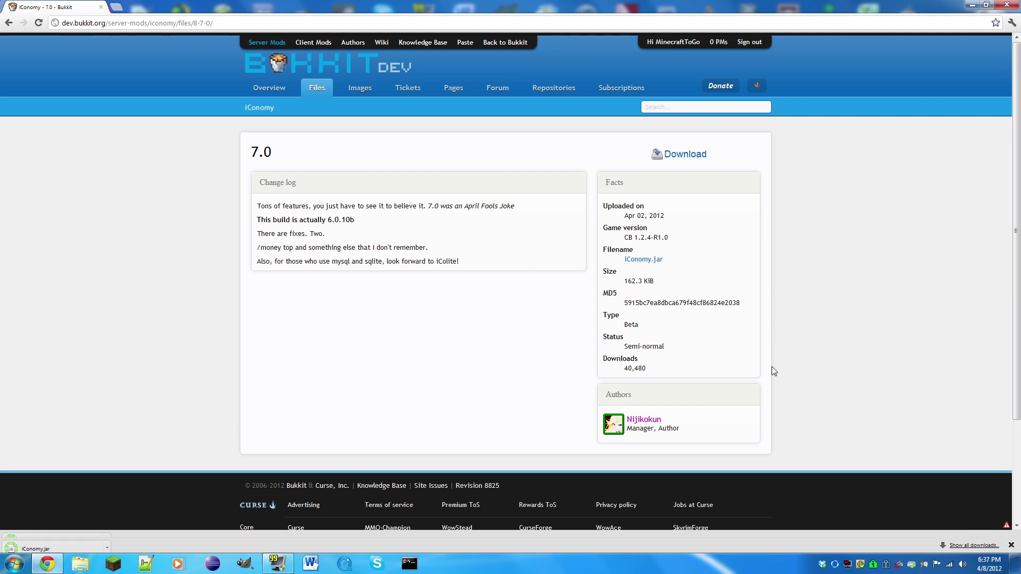
Search the web for "iconomy chestshop" and go through the ChestShop forum thread to its BukkitDev page
left_click(116, 23)
type("i")
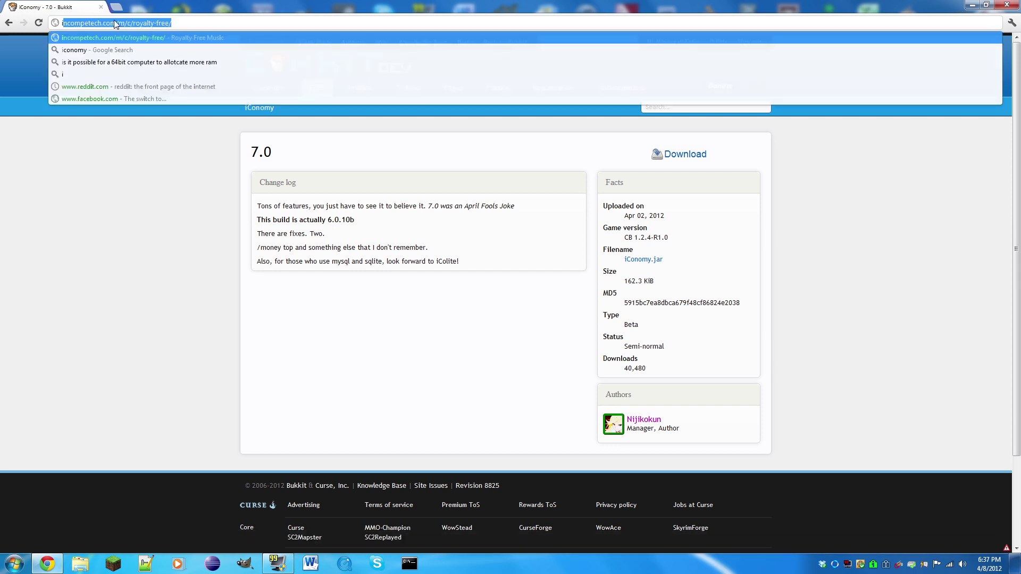
type("conomy chestshop")
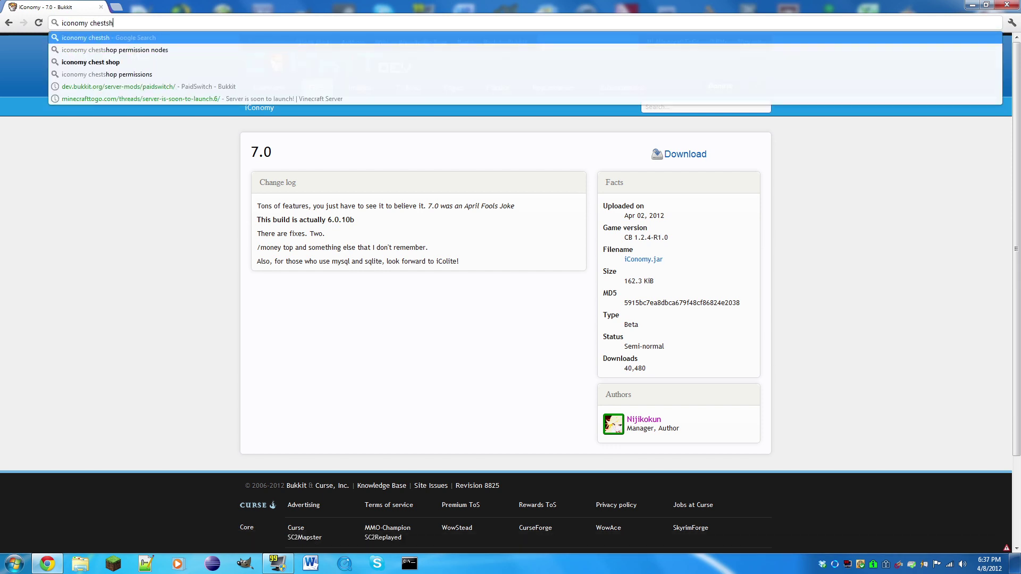
key("Return")
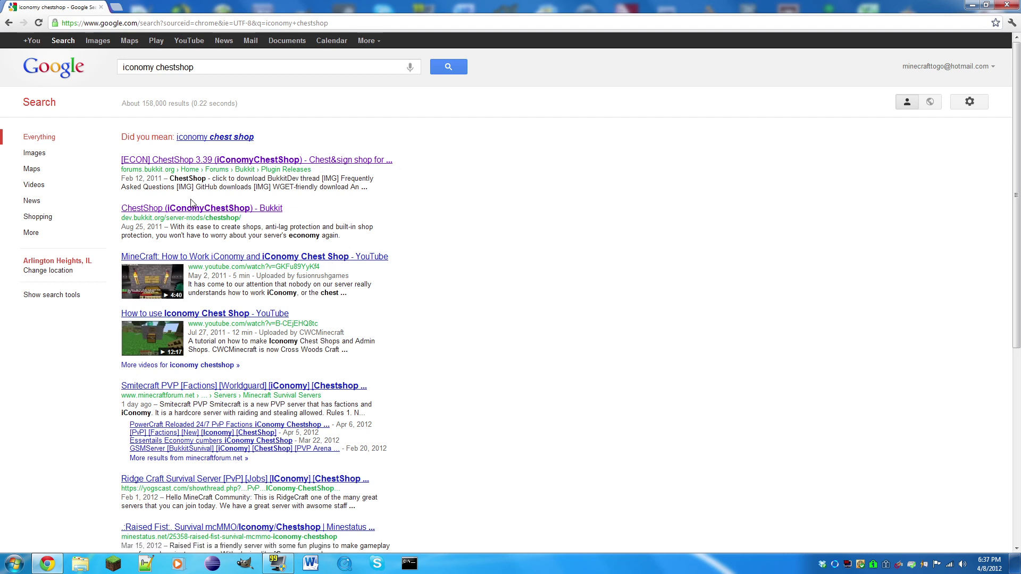
left_click(179, 160)
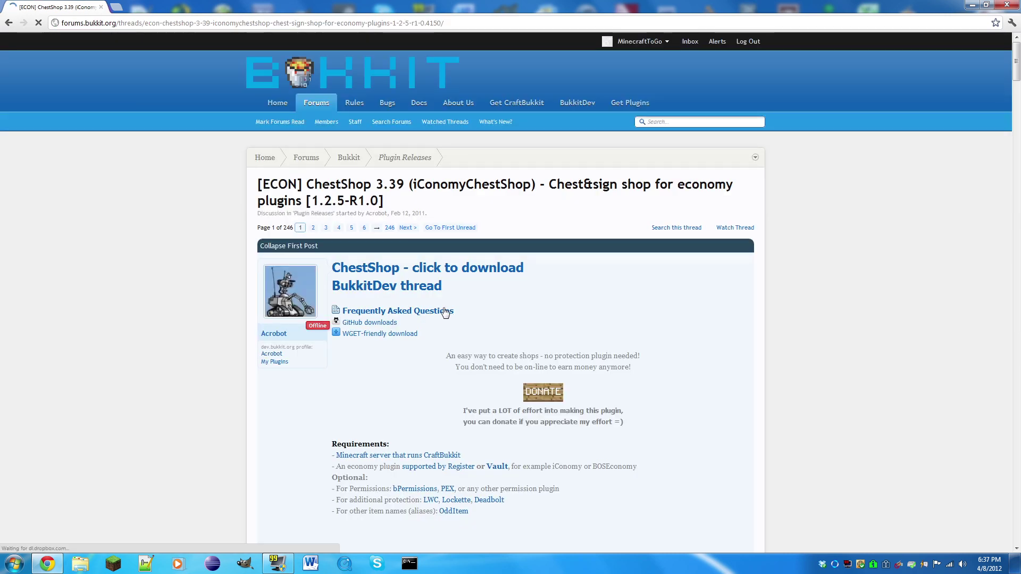
left_click(419, 285)
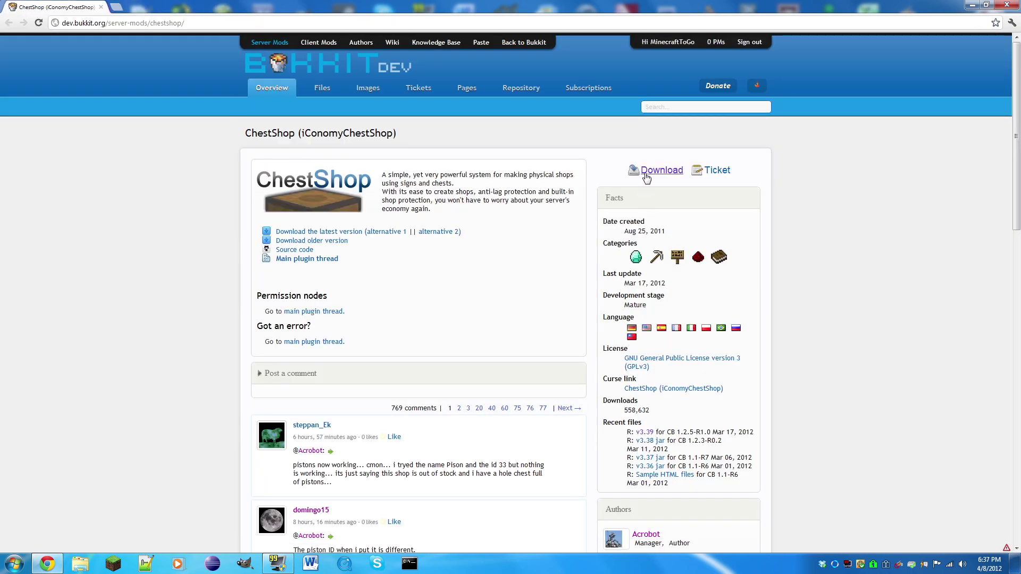
Download ChestShop.jar v3.39, keep the file, and close the browser
left_click(646, 175)
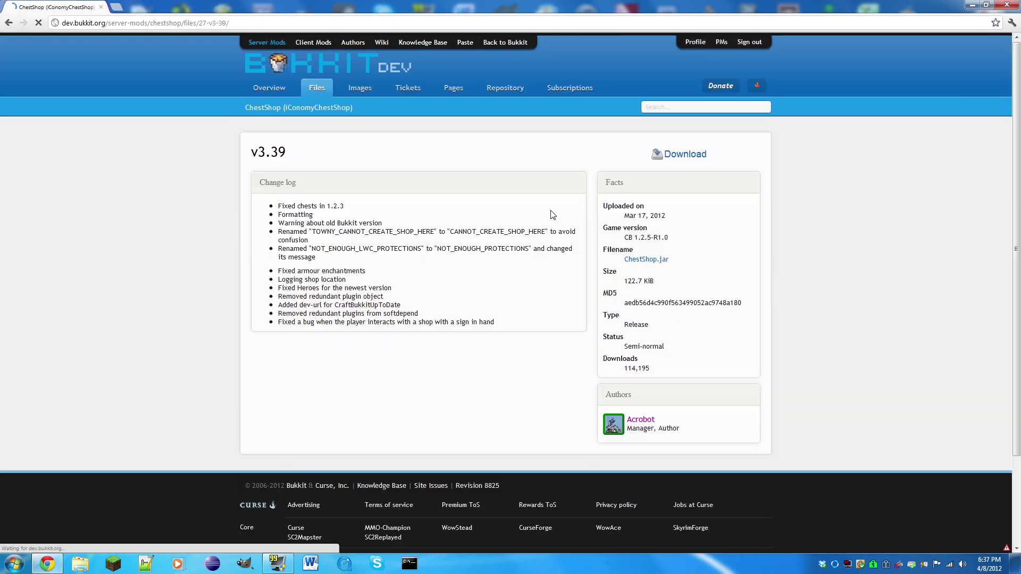
left_click(688, 155)
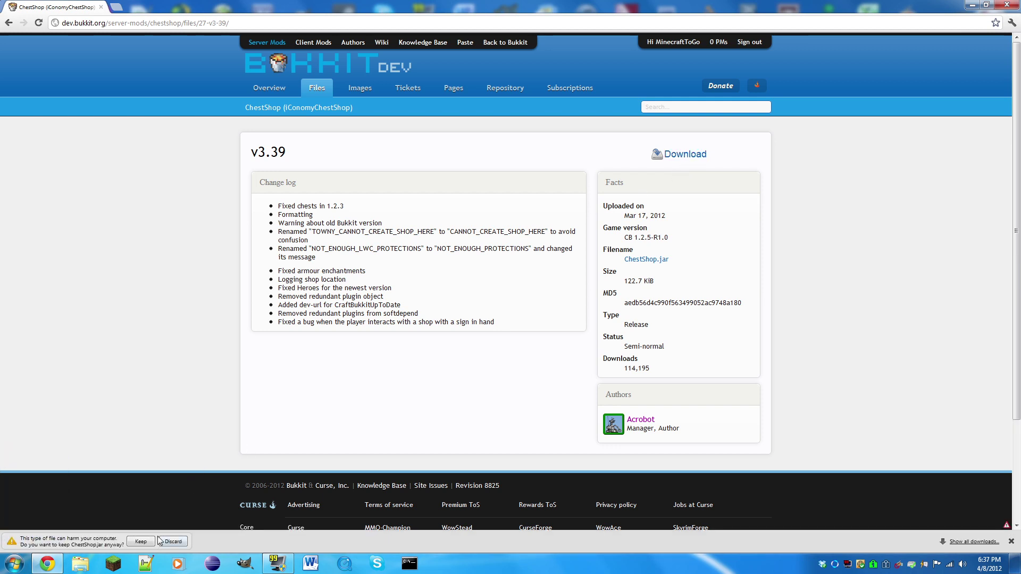
left_click(1010, 541)
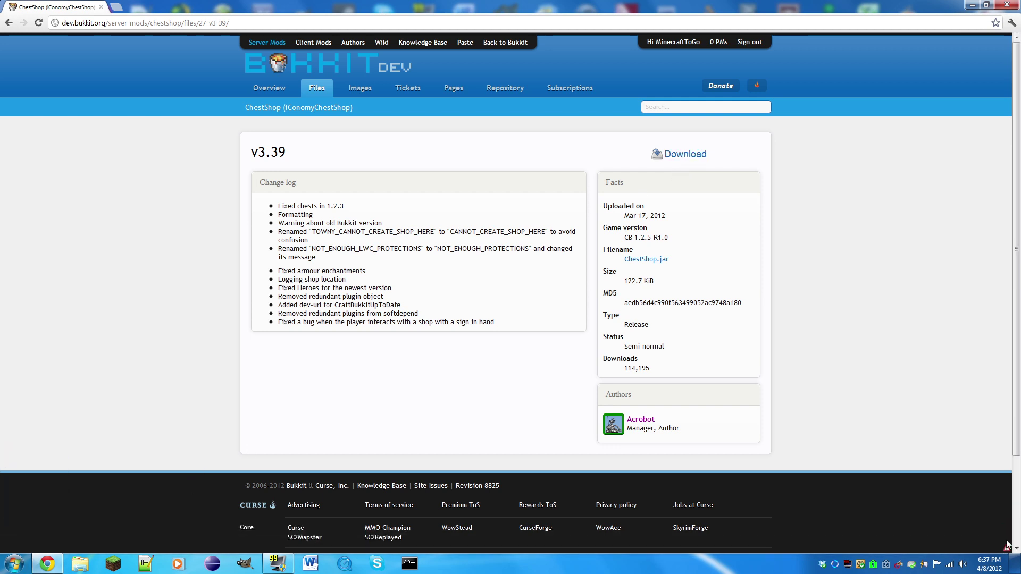
left_click(999, 4)
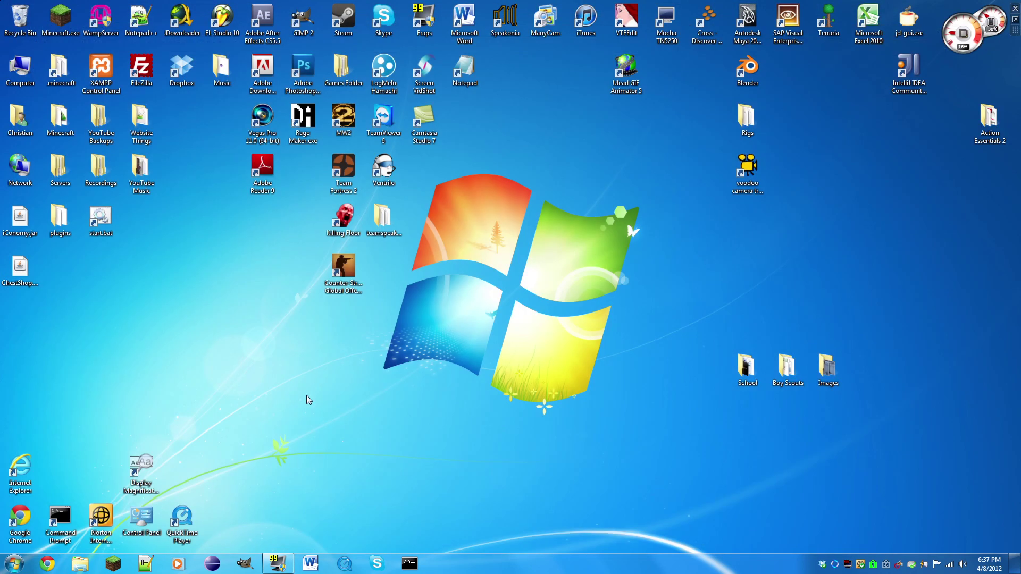
Open the plugins folder of Minecraft Tutorial Server inside the Servers folder, with the desktop files left accessible
double_click(60, 219)
left_click(673, 187)
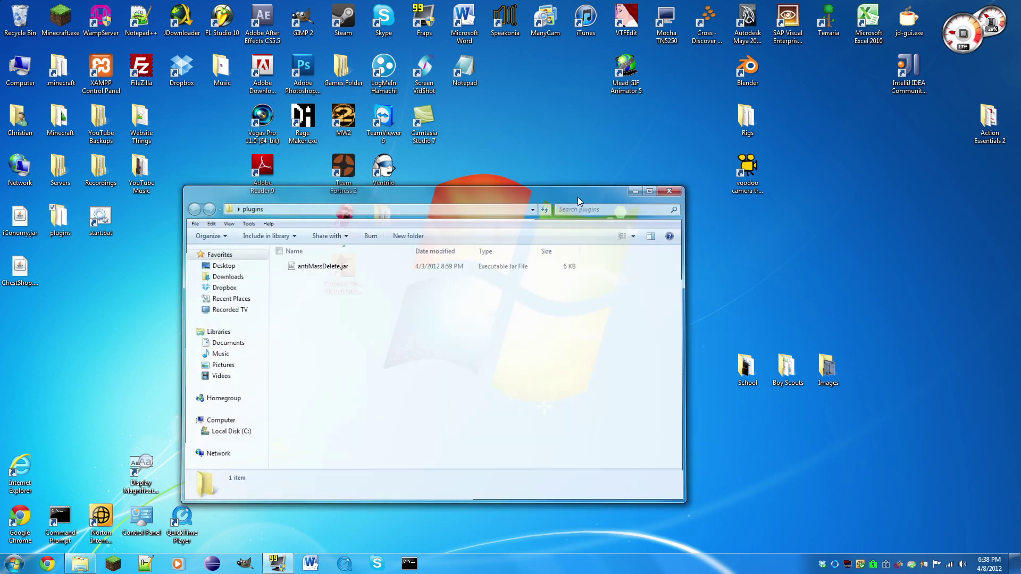
key("Return")
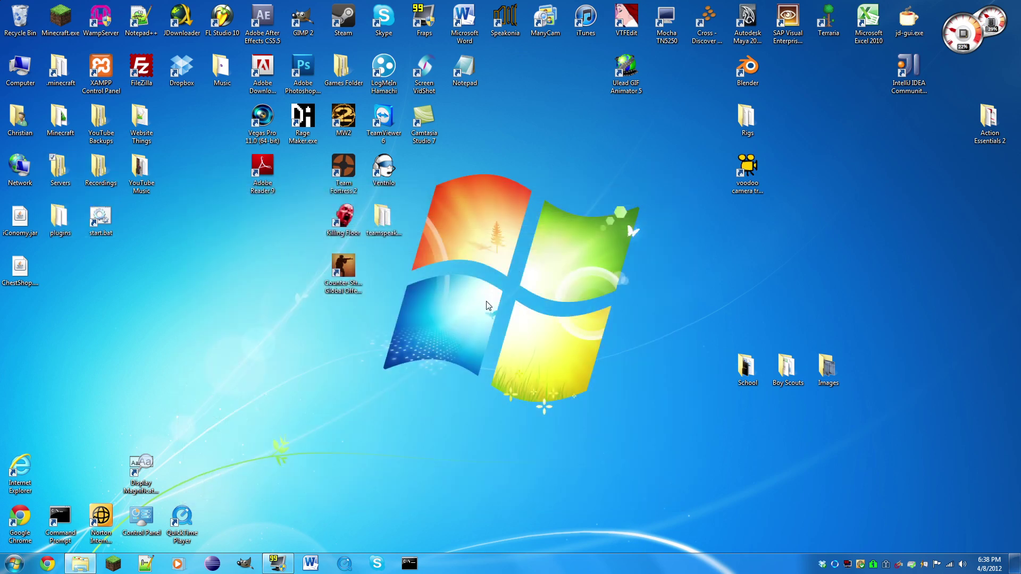
double_click(319, 302)
double_click(306, 265)
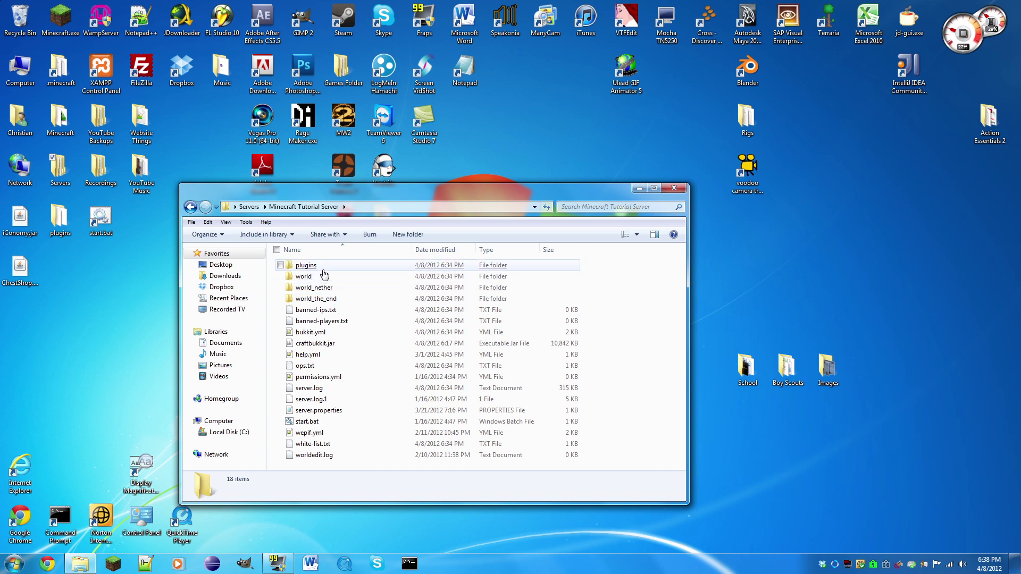
left_click_drag(371, 198, 461, 165)
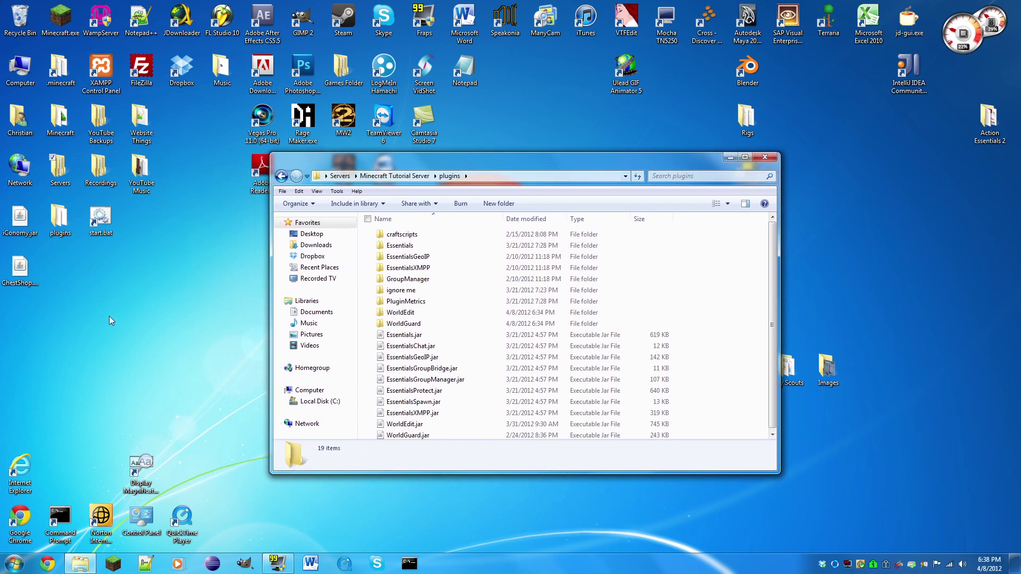
left_click_drag(774, 250, 723, 341)
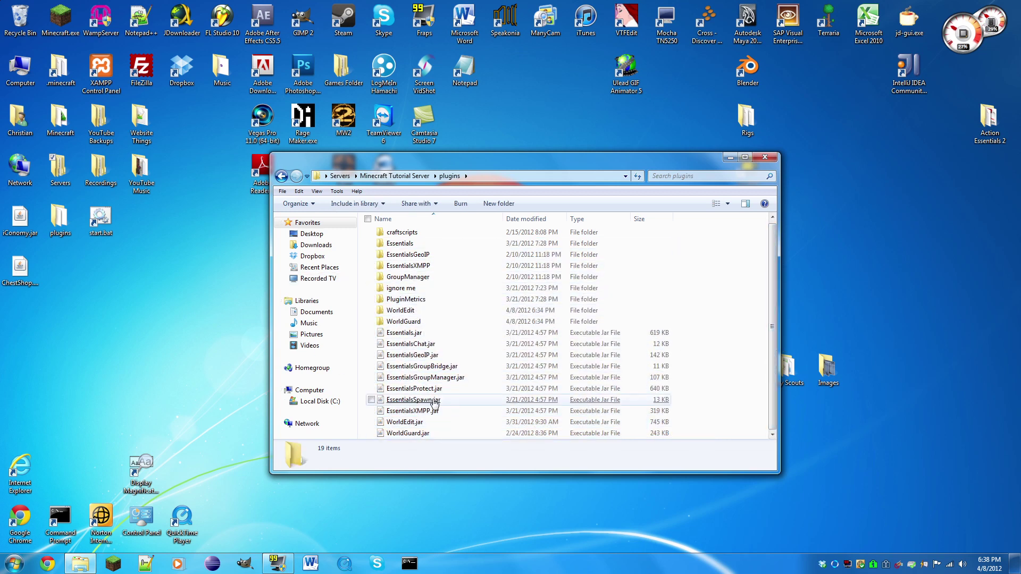
Move iConomy.jar and ChestShop.jar from the desktop into the server's plugins folder
left_click_drag(27, 333, 23, 223)
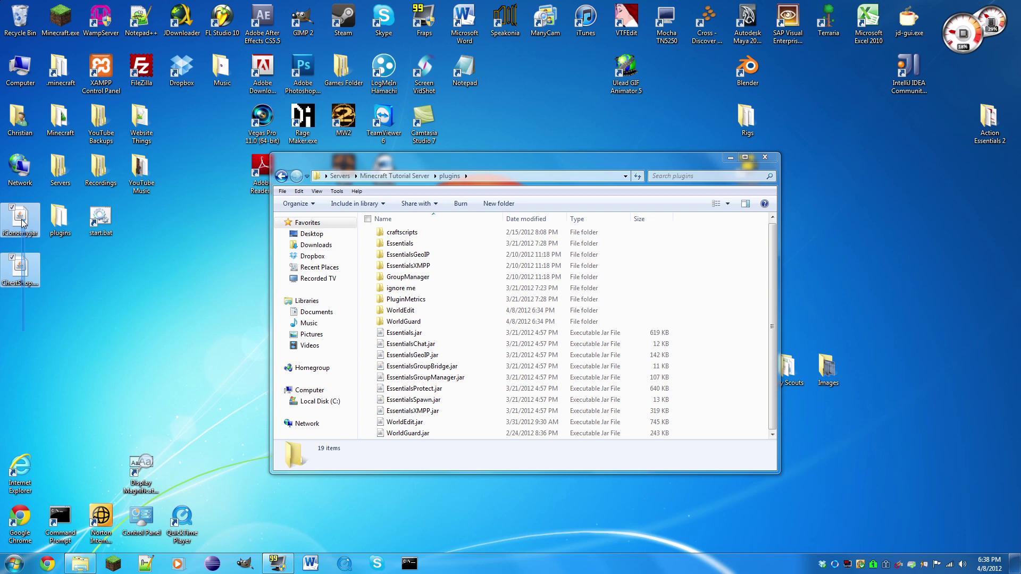
left_click_drag(23, 223, 22, 221)
left_click_drag(22, 221, 671, 325)
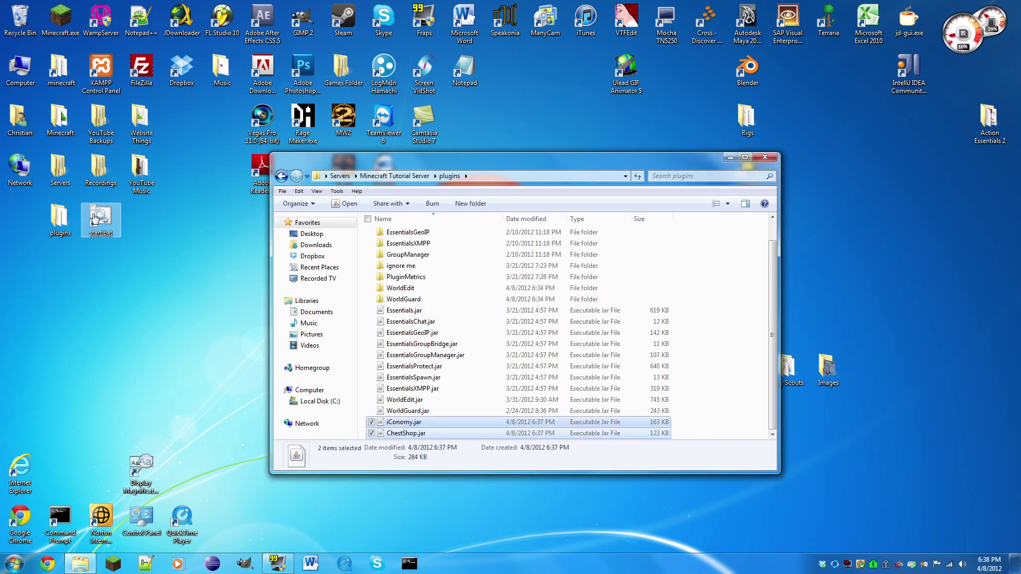
Run start.bat from the Minecraft Tutorial Server folder and check the plugin loading messages in the console
left_click(411, 176)
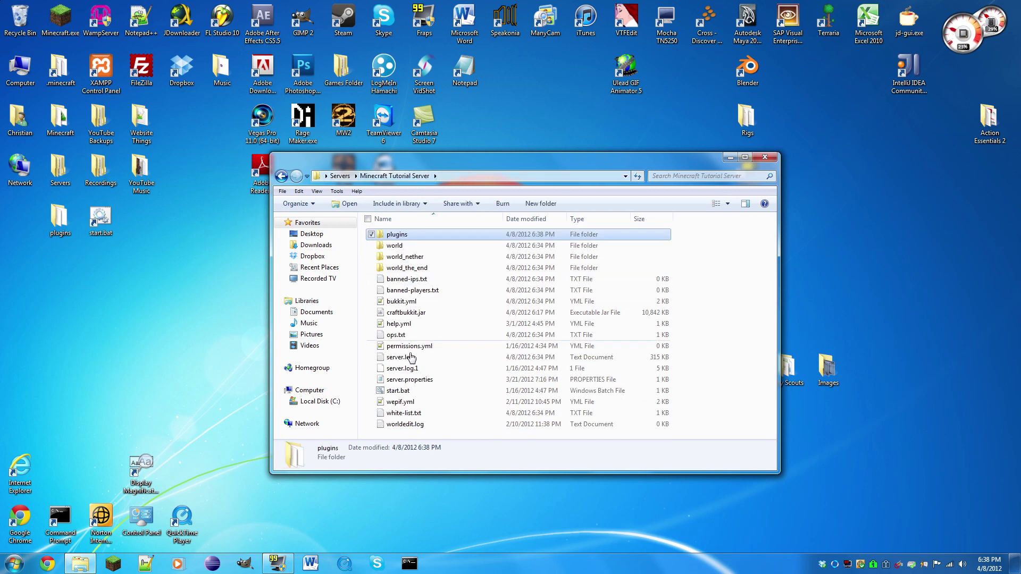
double_click(396, 391)
left_click(389, 72)
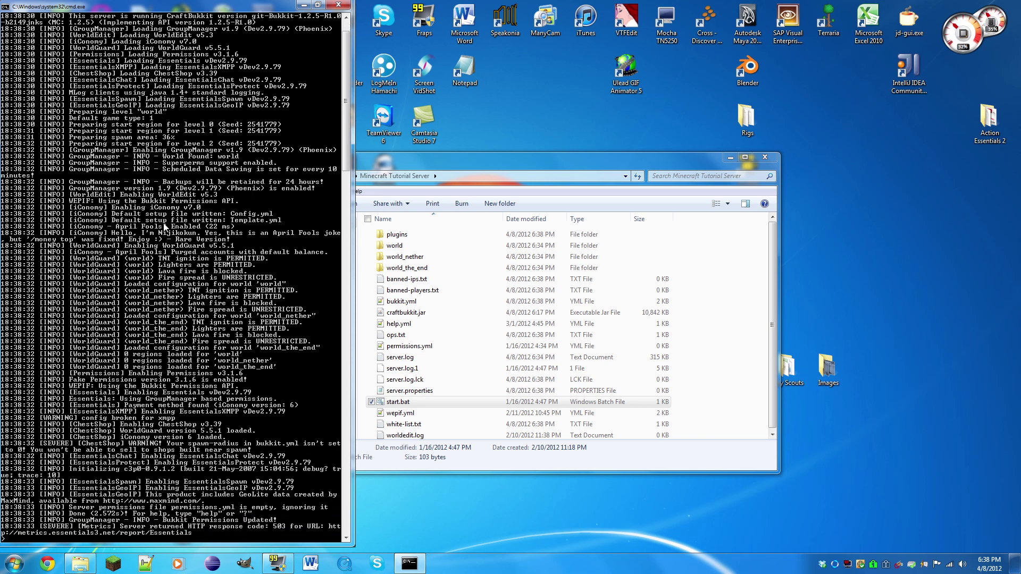
scroll(166, 227, "up", 2)
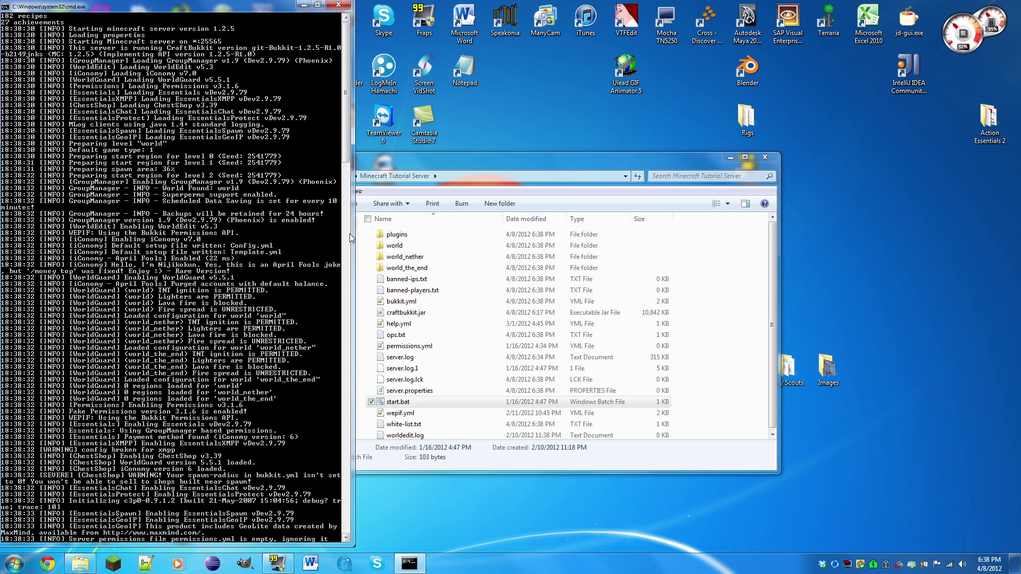
Stop the server with the stop command and dismiss its console window
type("stop")
key("Return")
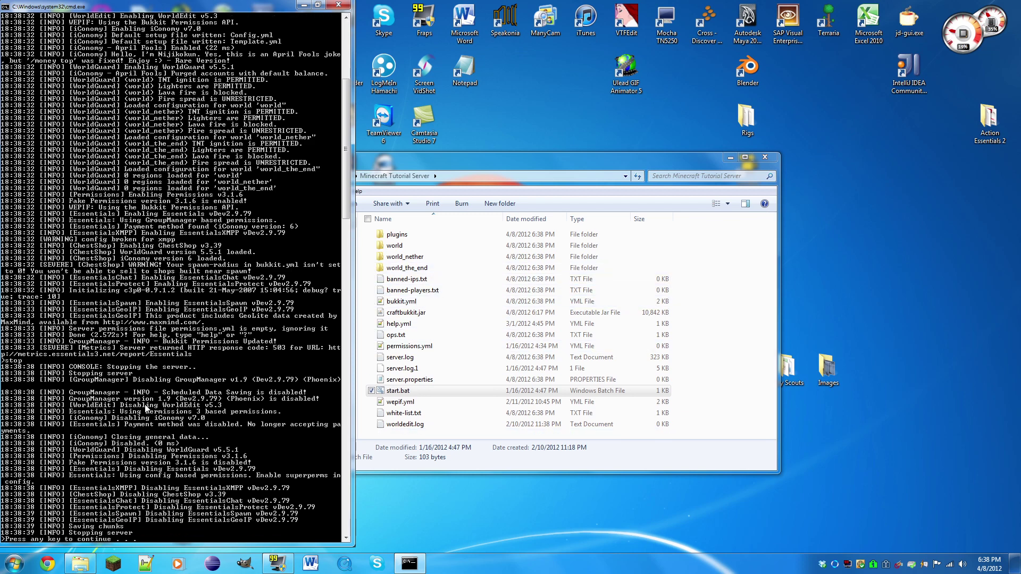
key("Return")
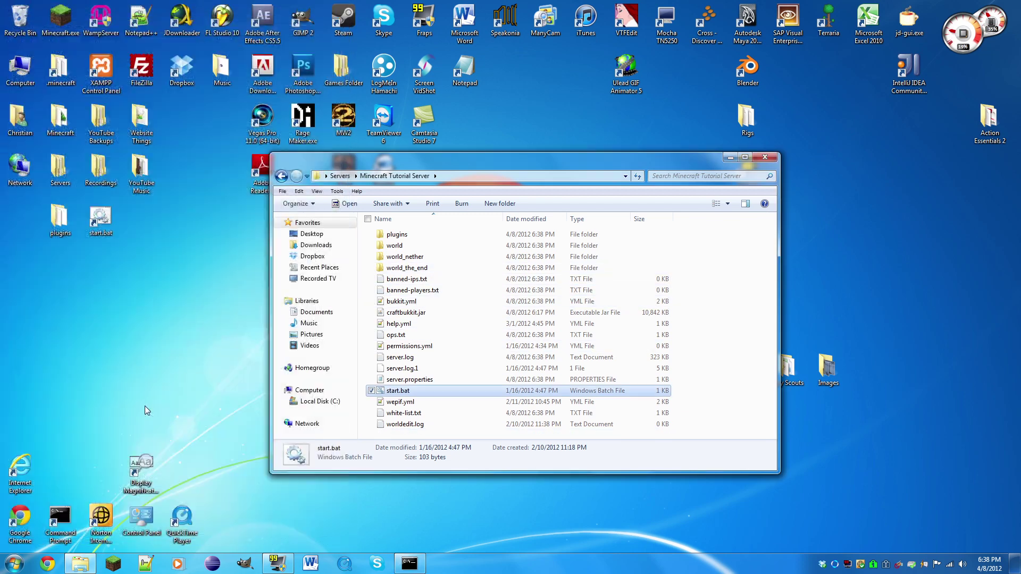
Delete the "ignore me" folder from the server's plugins folder
left_click(684, 298)
double_click(396, 235)
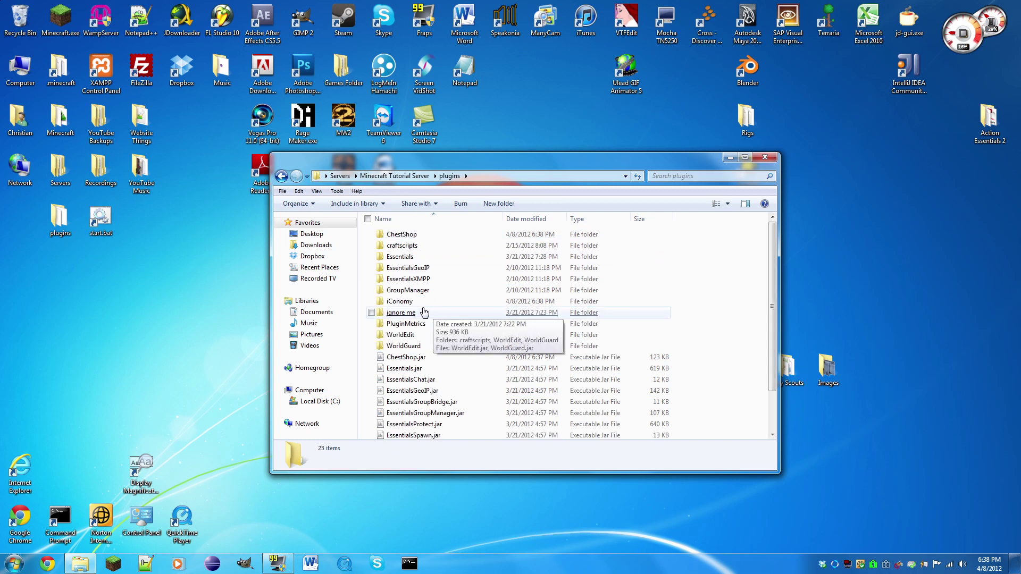
scroll(428, 312, "down", 1)
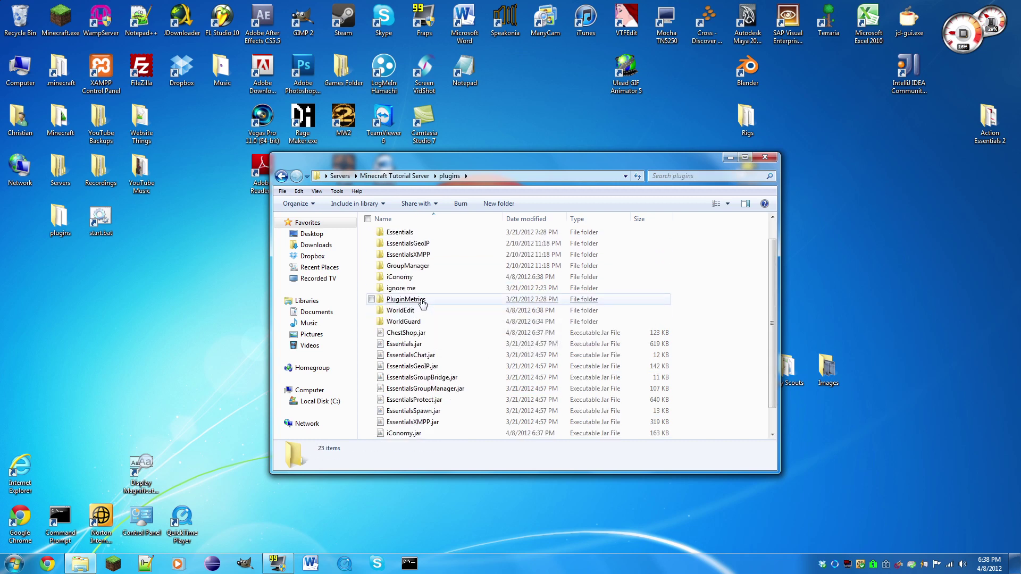
left_click(663, 288)
key("Delete")
left_click(559, 324)
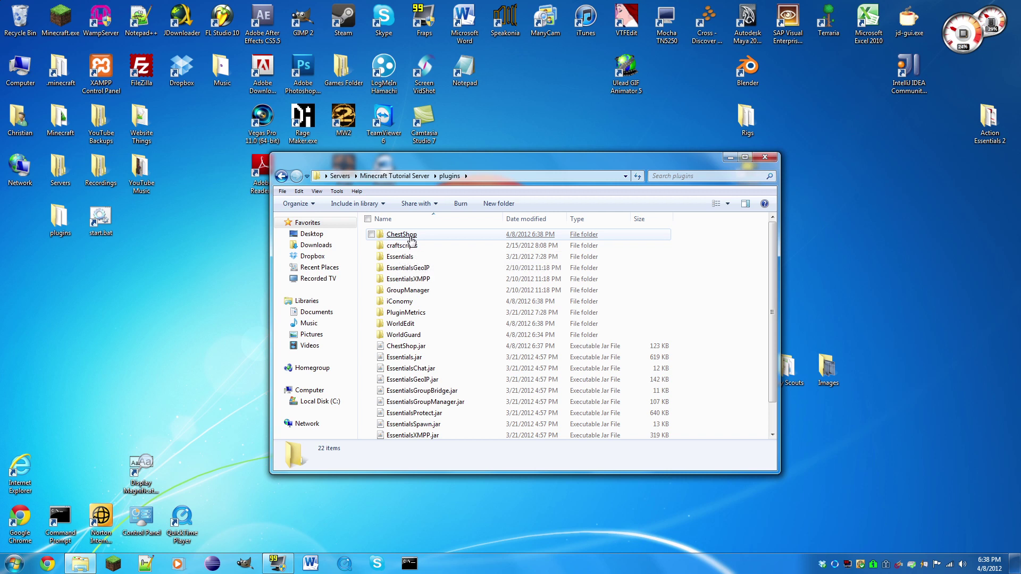
Open Config.yml from the iConomy plugin folder in Notepad++ and enlarge its text
double_click(407, 305)
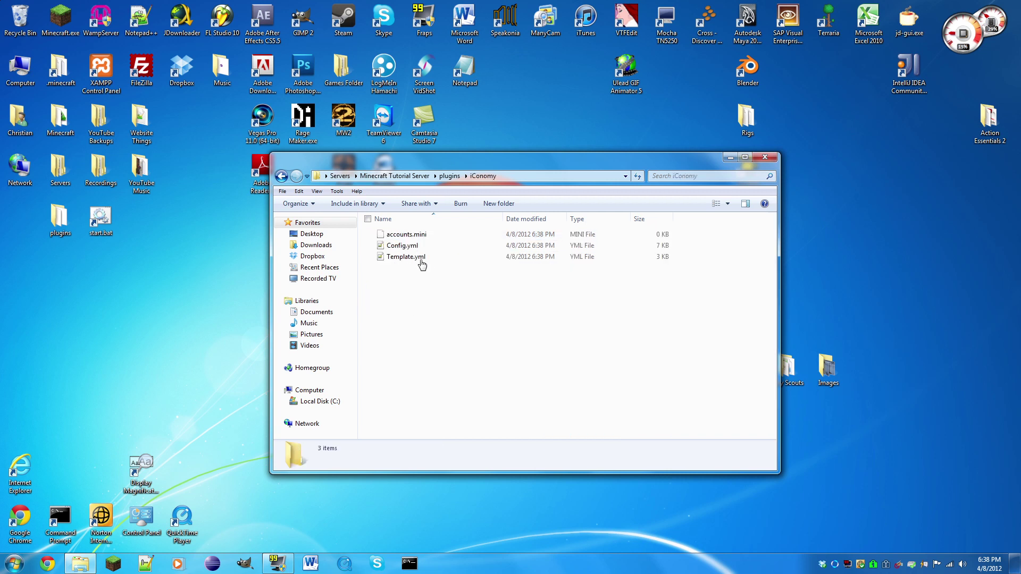
left_click(401, 248)
double_click(401, 248)
scroll(511, 292, "down", 6)
scroll(510, 292, "up", 6)
scroll(510, 293, "up", 4, "ctrl")
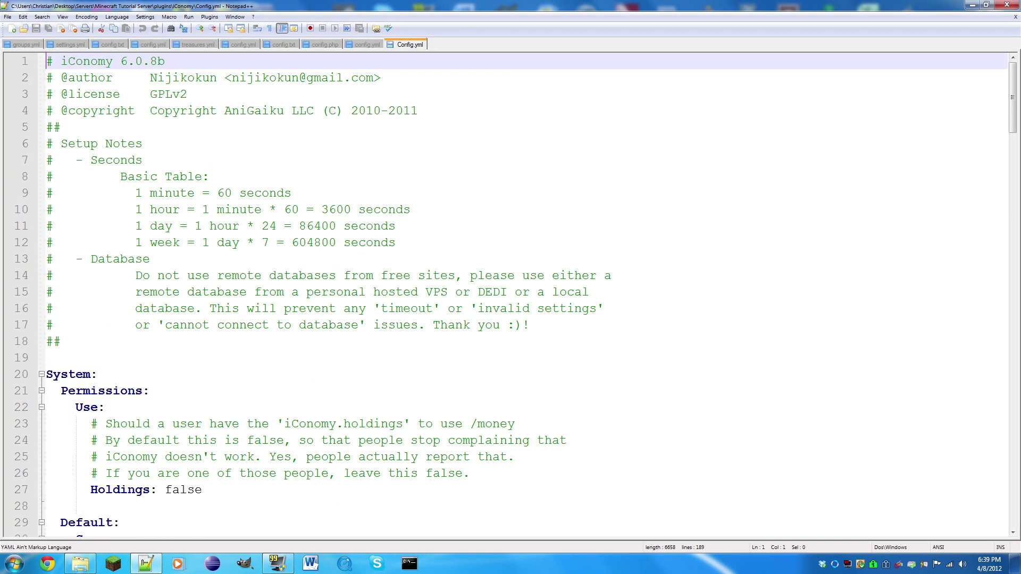
Review the Holdings permission under Use and the default currency and account settings in the iConomy config
scroll(510, 292, "down", 3)
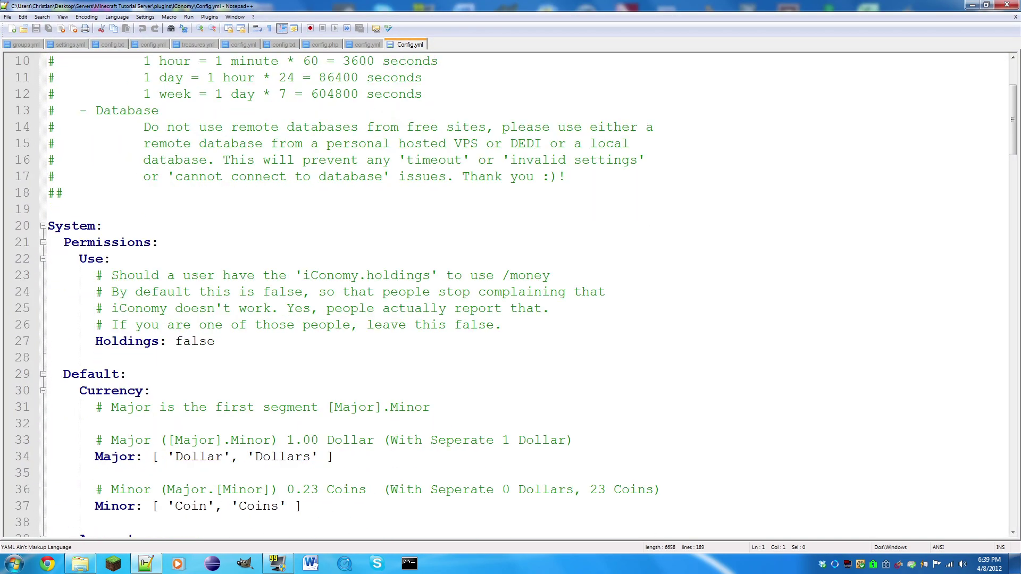
left_click_drag(214, 341, 176, 341)
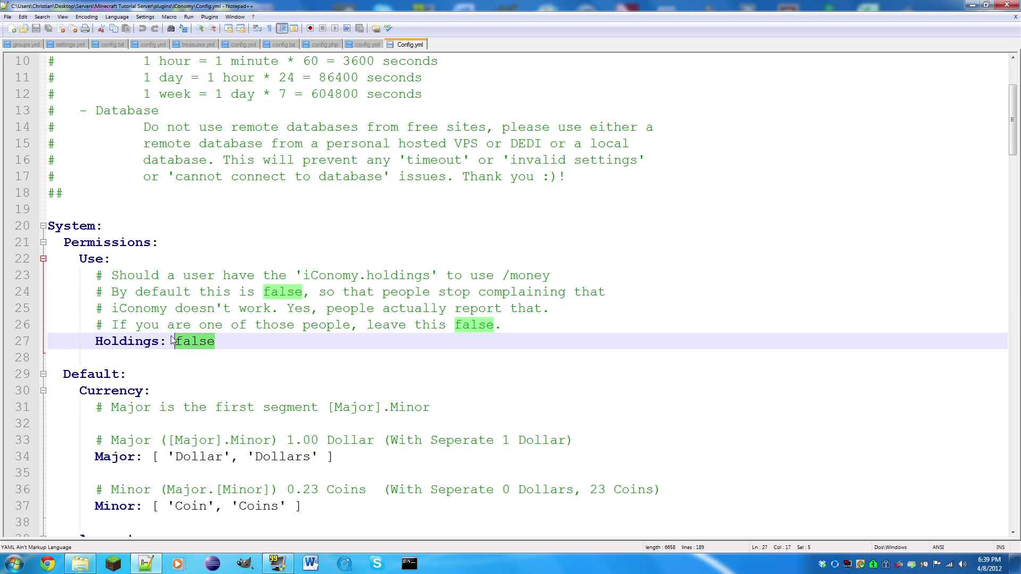
scroll(510, 293, "down", 1)
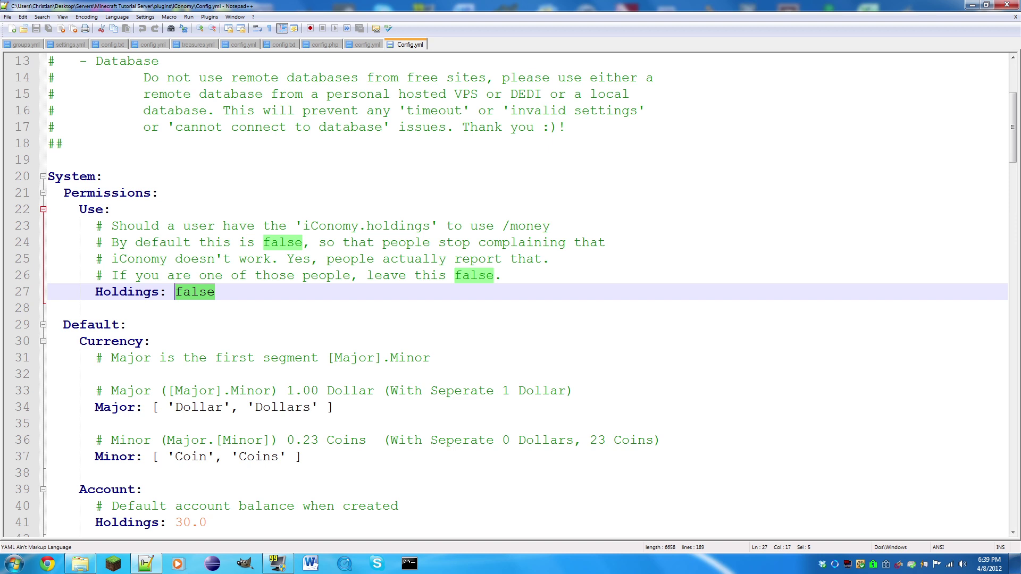
left_click(215, 292)
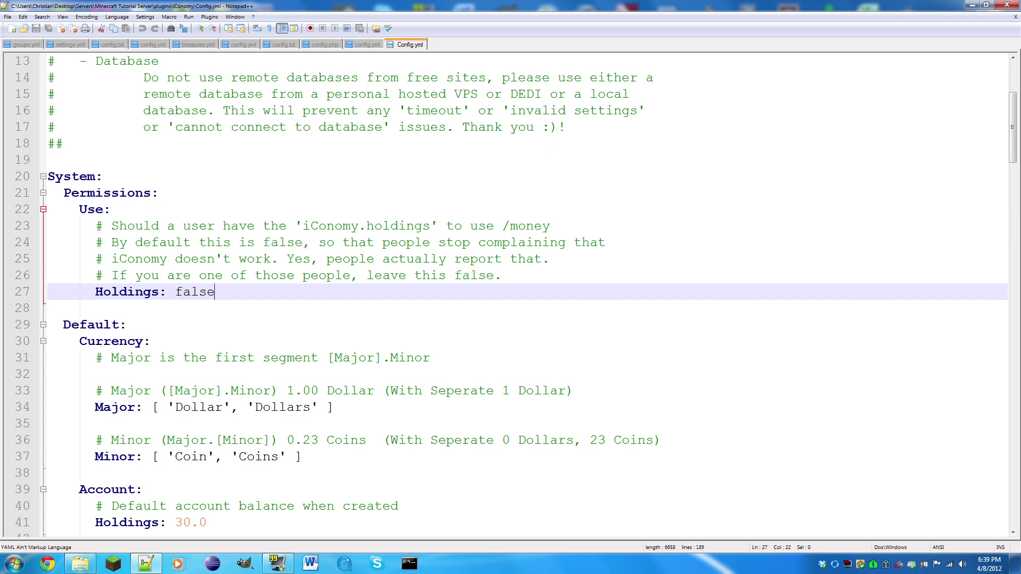
scroll(511, 295, "down", 2)
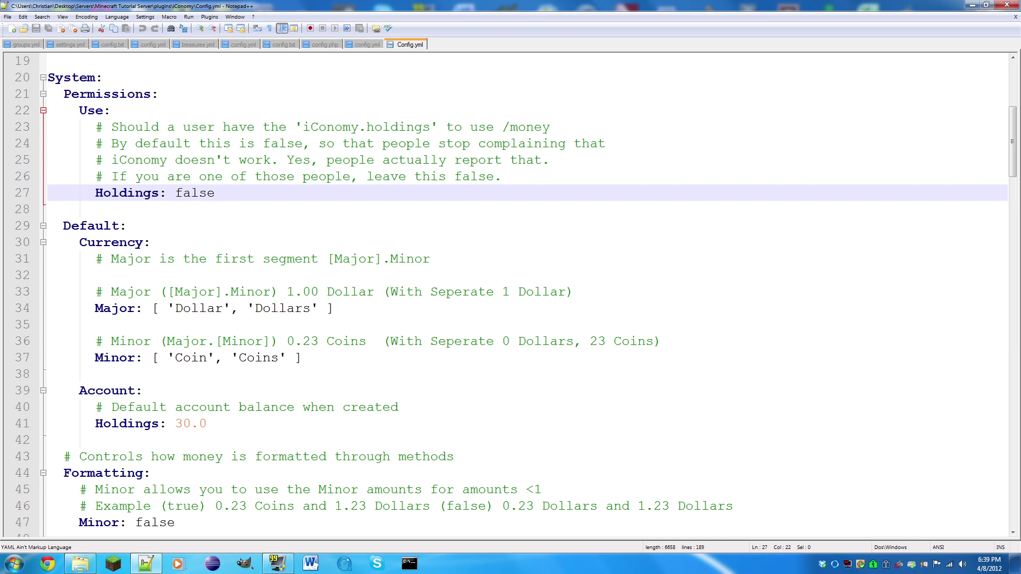
scroll(510, 295, "down", 1)
scroll(511, 295, "down", 1)
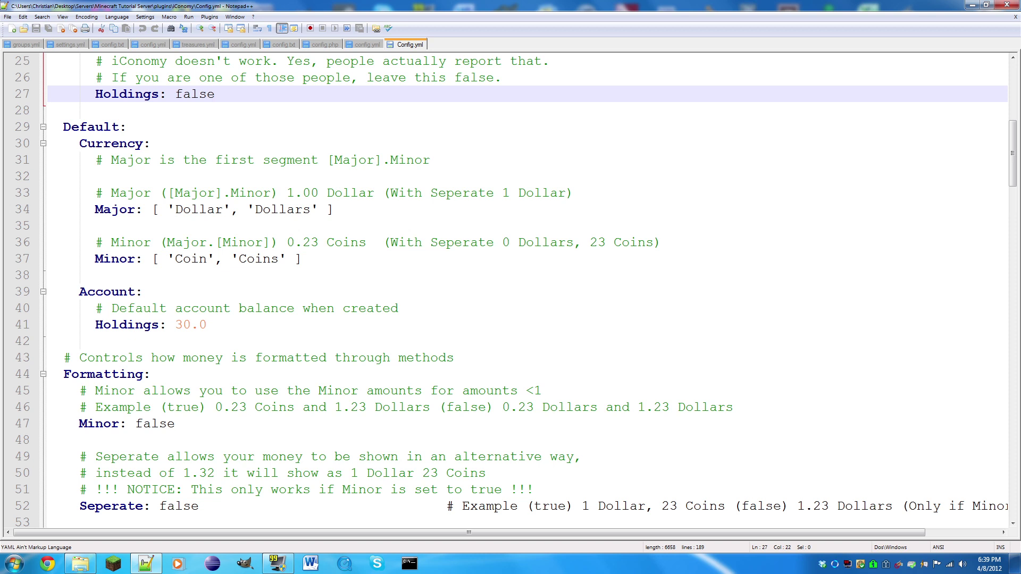
Set the default account Holdings to 200.00 and save the config file
left_click_drag(208, 324, 175, 324)
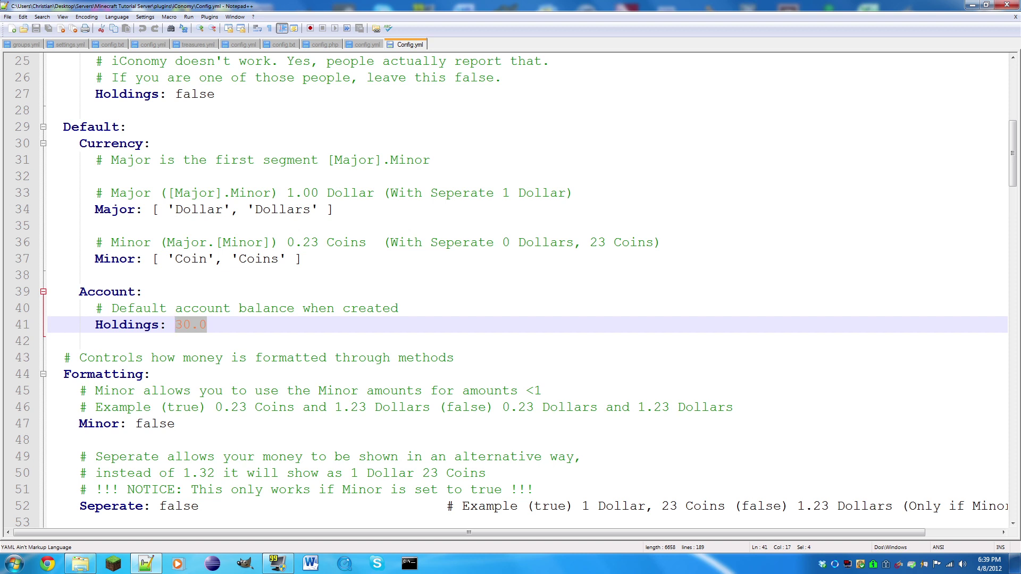
type("200.00")
key("ctrl+s")
Examine the minor currency names and the Minor option with its example comment in the Formatting section
scroll(510, 291, "down", 1)
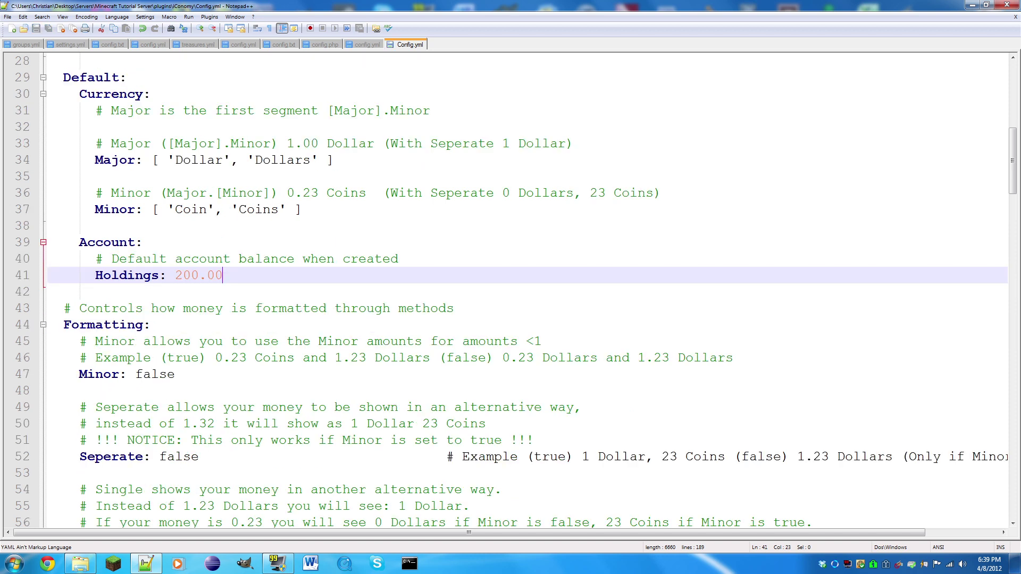
left_click_drag(302, 210, 152, 209)
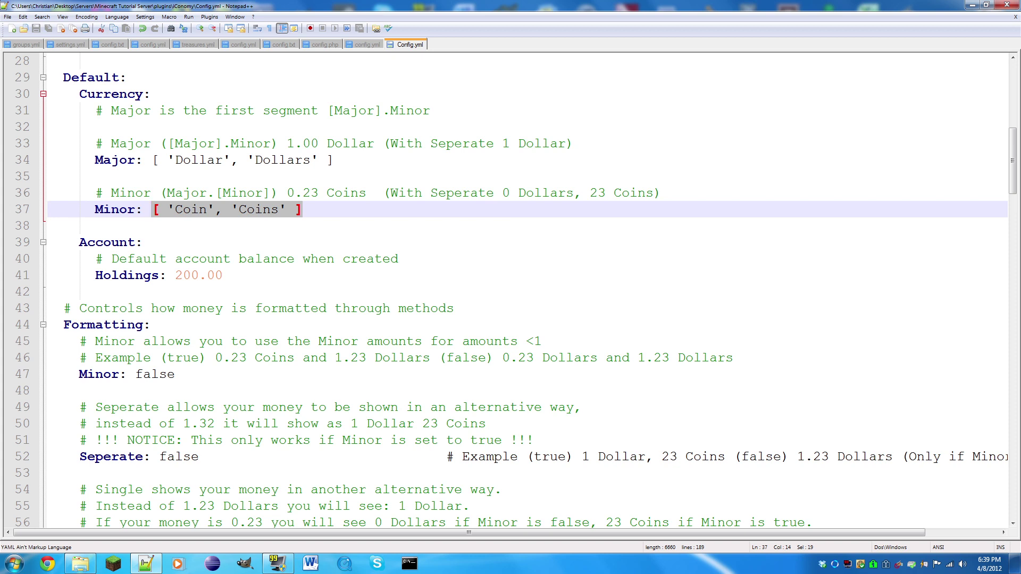
double_click(137, 374)
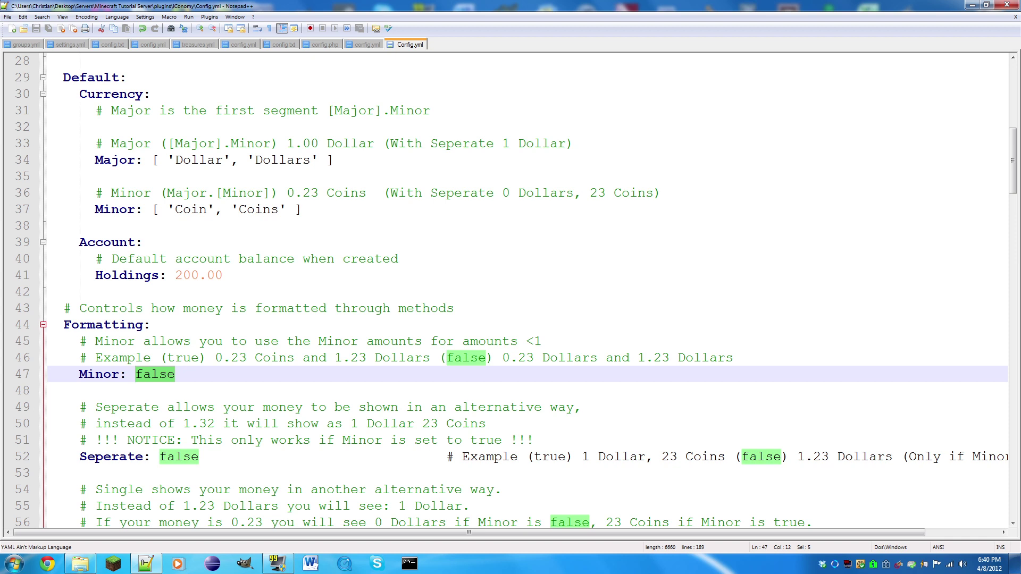
left_click_drag(734, 358, 678, 358)
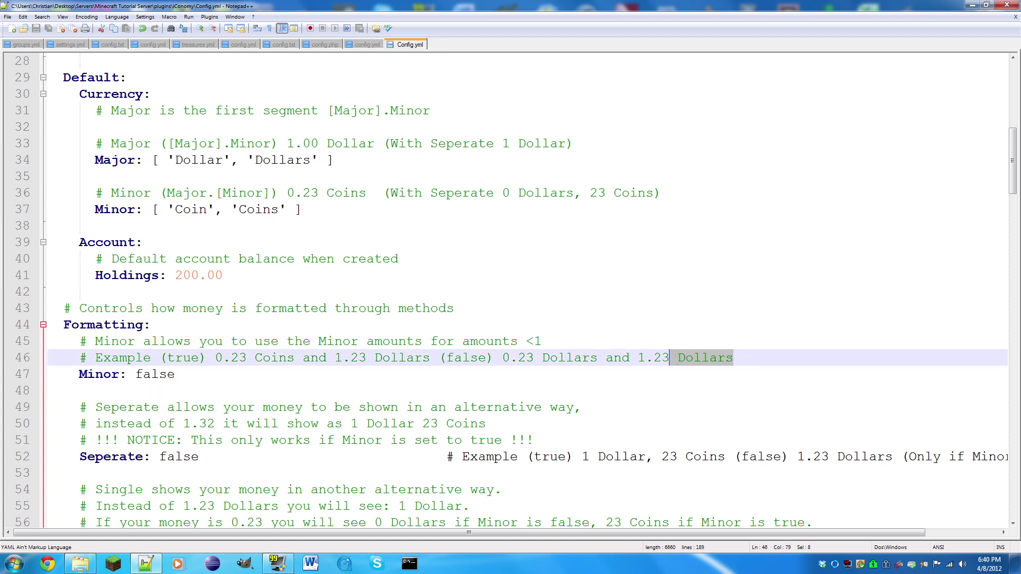
left_click(176, 374)
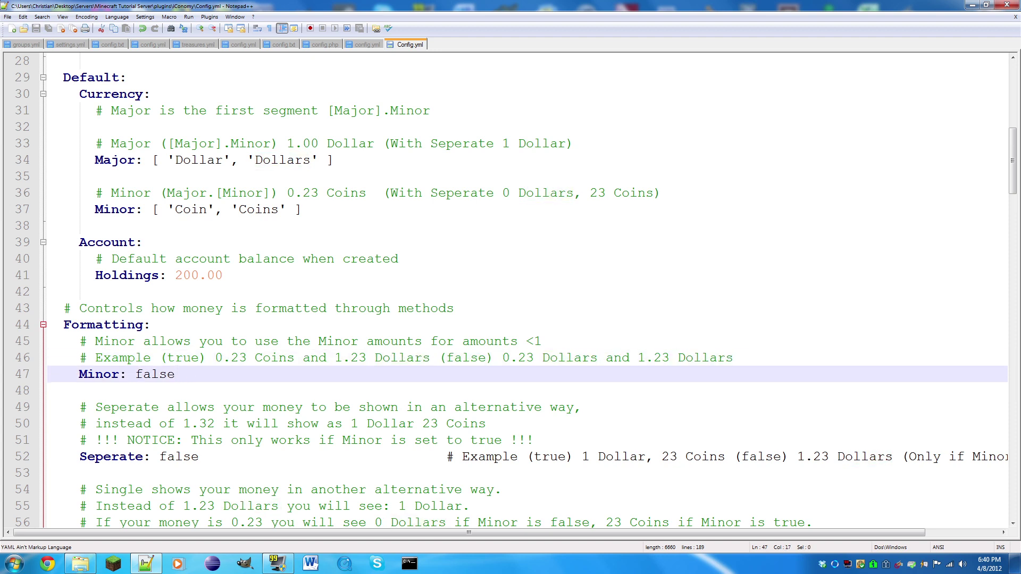
scroll(511, 292, "down", 1)
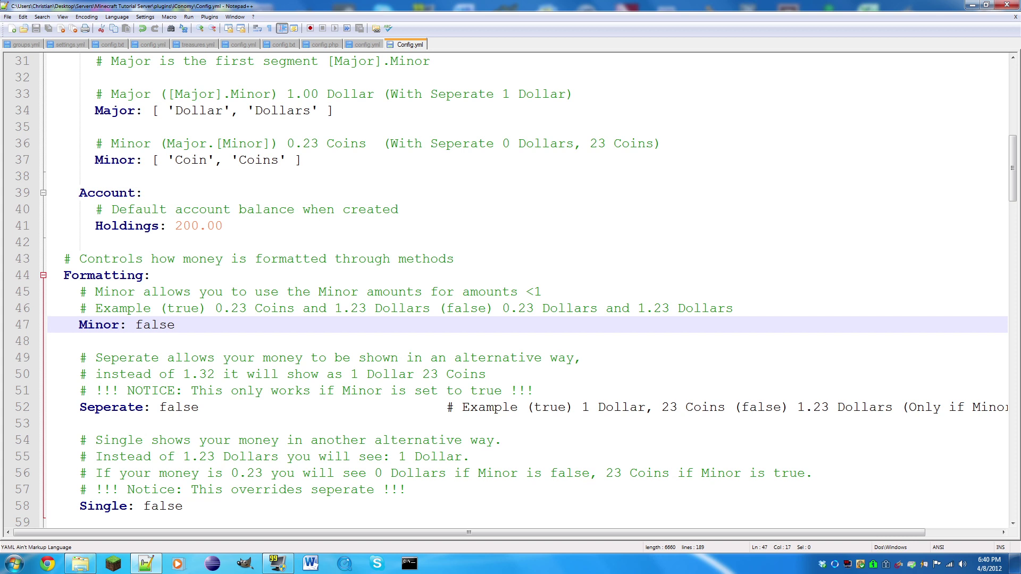
scroll(510, 292, "down", 1)
Move the example comment beside the Seperate setting onto its own line below it
left_click_drag(222, 357, 166, 358)
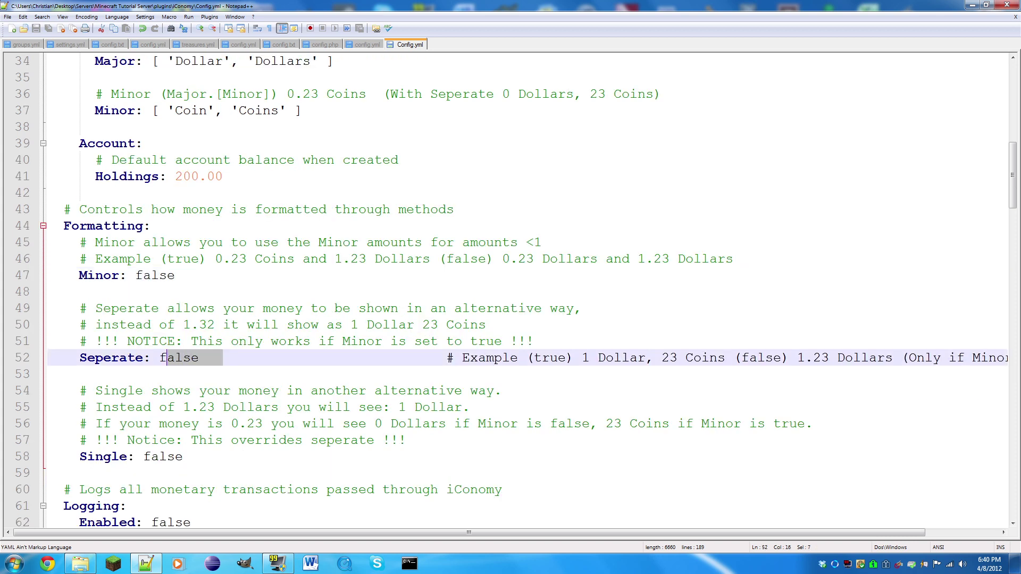
left_click(448, 357)
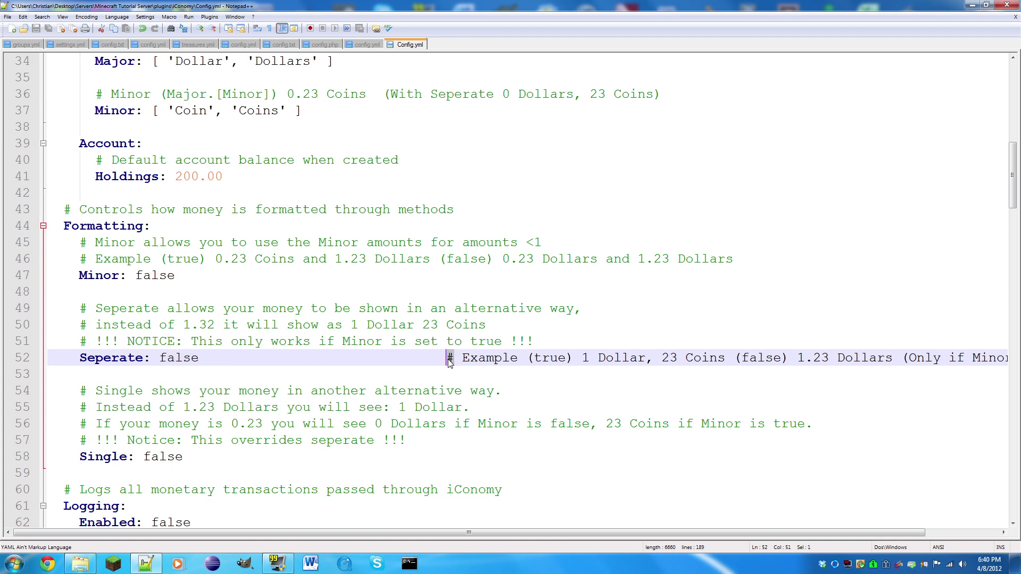
key("Return")
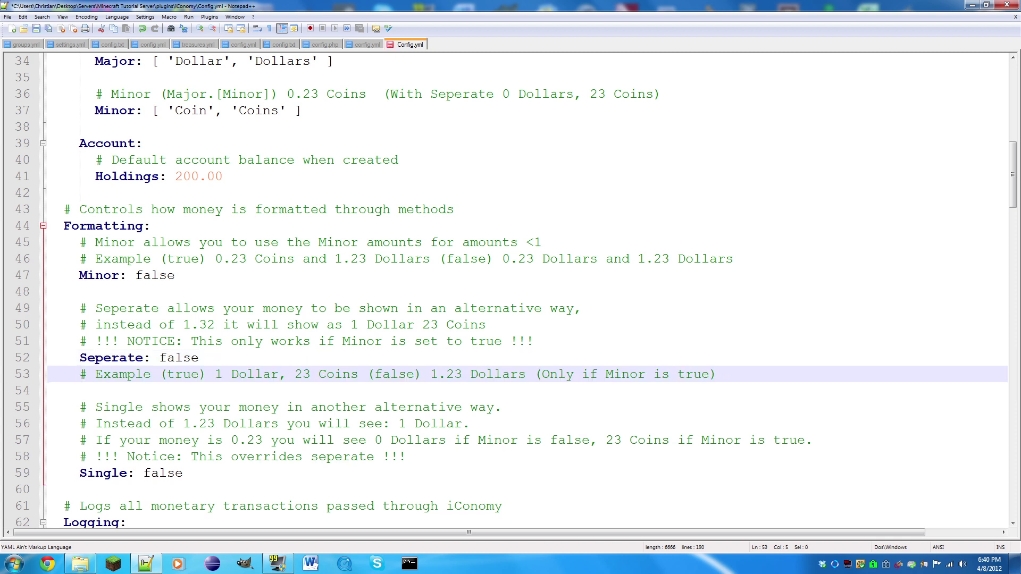
Set the Seperate formatting option to true and save the config file
left_click_drag(198, 357, 158, 357)
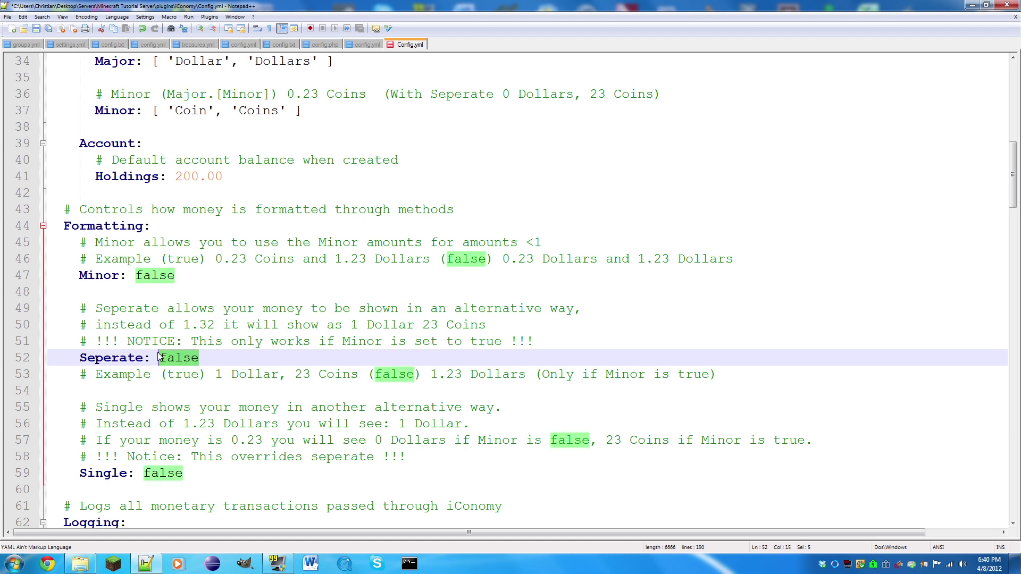
type("ture")
key("BackSpace")
key("BackSpace")
key("BackSpace")
type("rue")
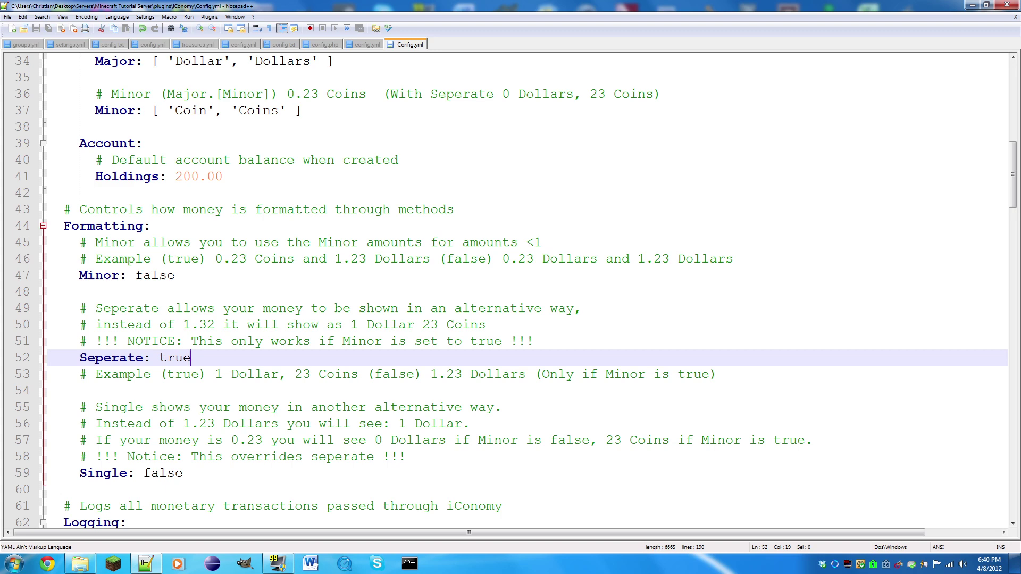
Review the Single formatting option and the Logging and Purging Enabled settings
scroll(511, 292, "down", 2)
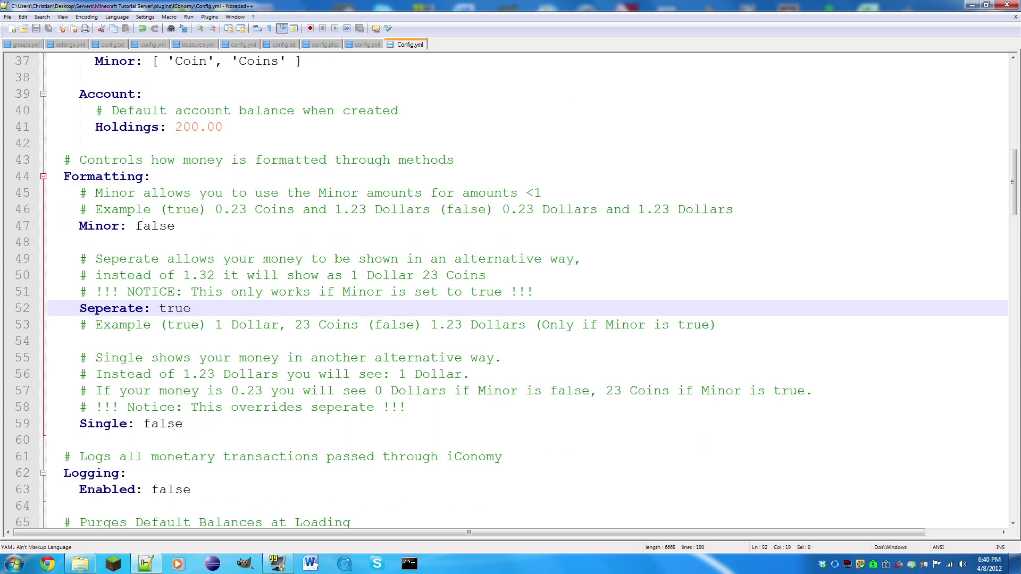
left_click_drag(184, 373, 144, 374)
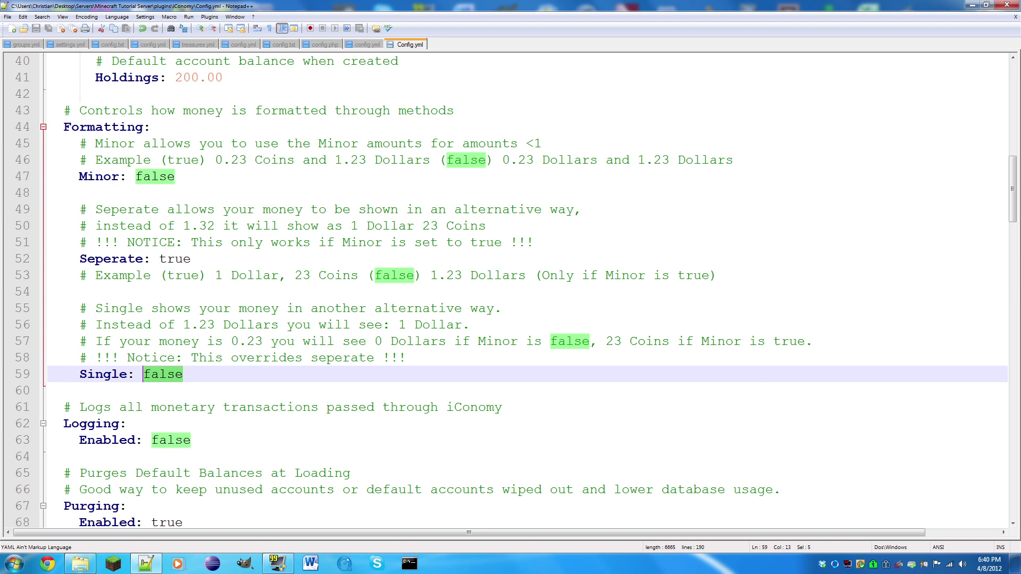
scroll(510, 291, "down", 2)
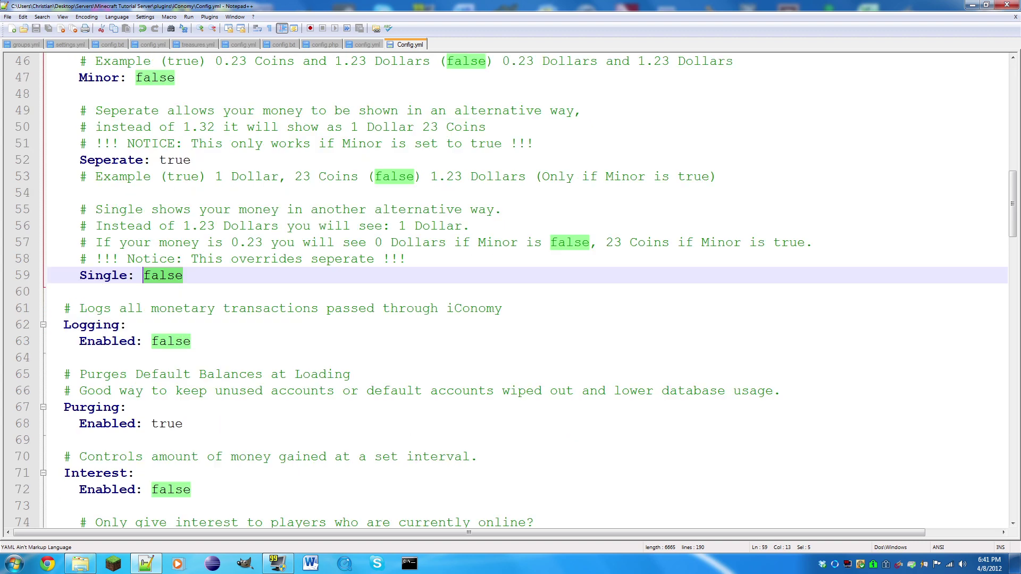
left_click(191, 341)
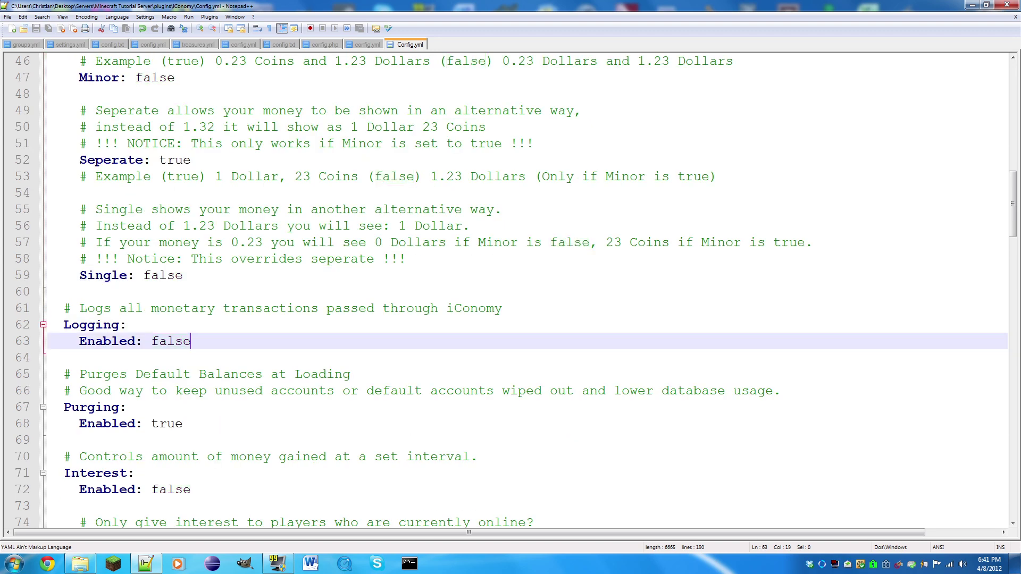
scroll(511, 291, "down", 1)
left_click_drag(182, 374, 151, 374)
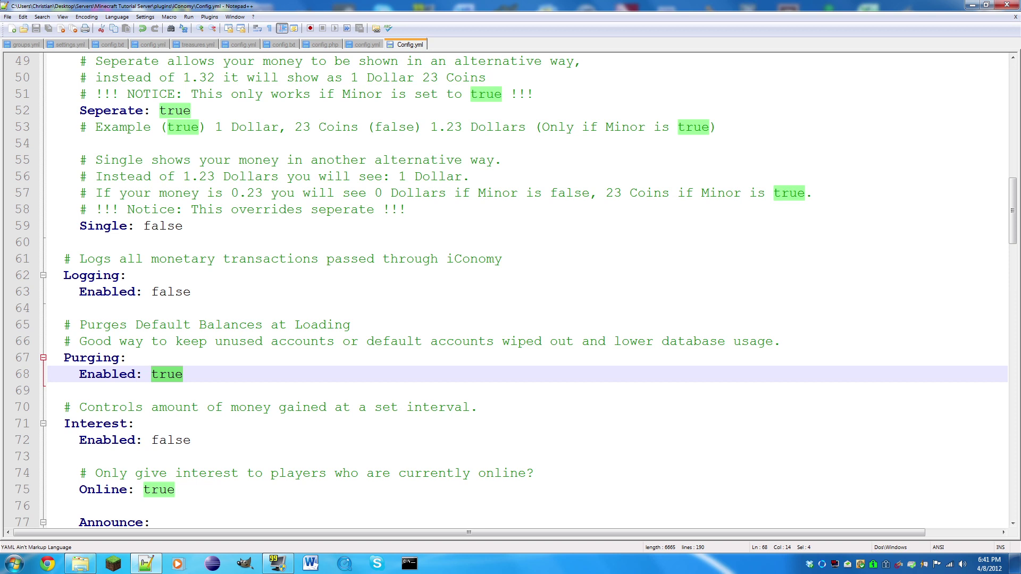
Set Enabled to true in the Interest section and save the config file
scroll(510, 287, "down", 2)
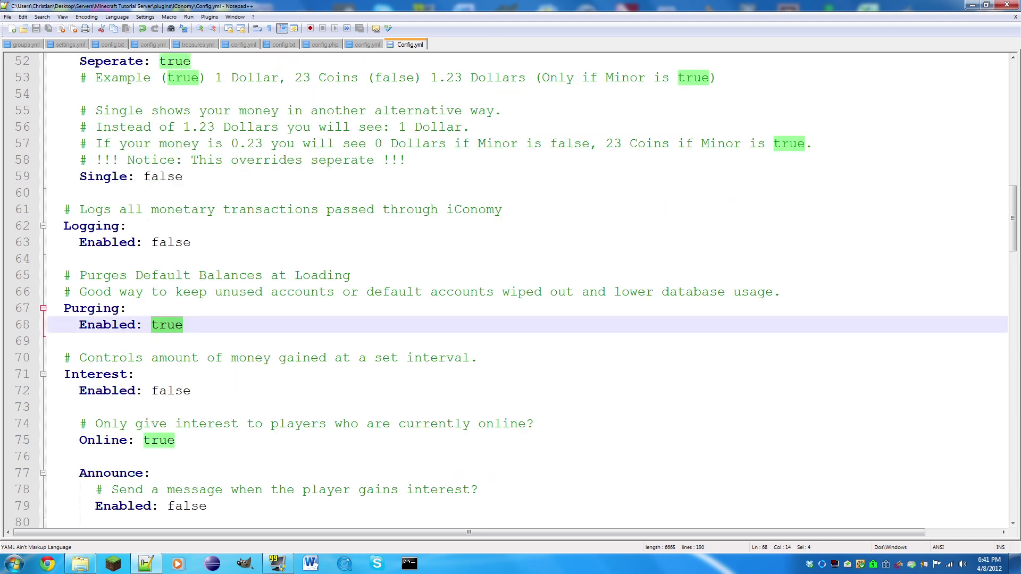
double_click(171, 341)
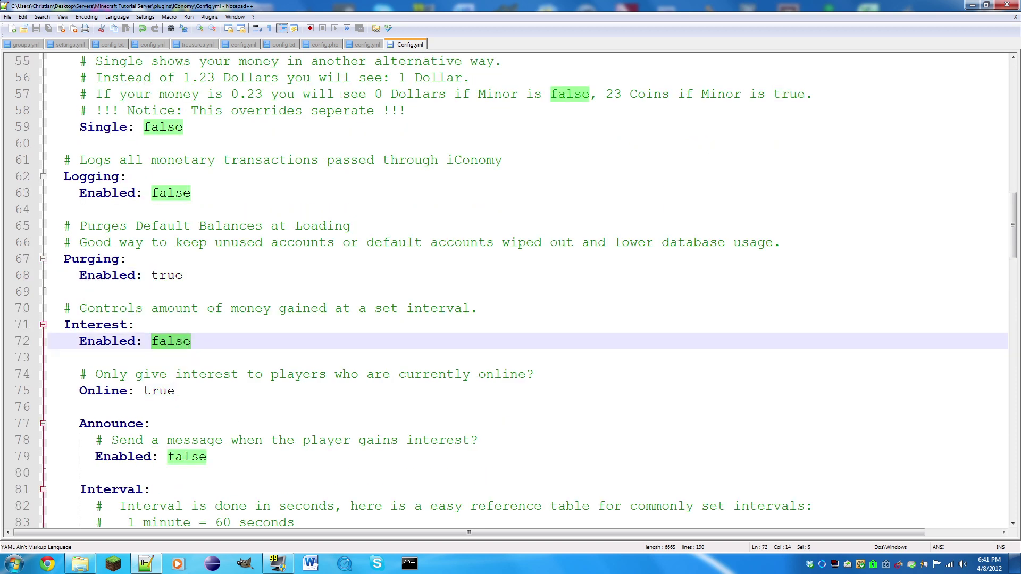
type("true")
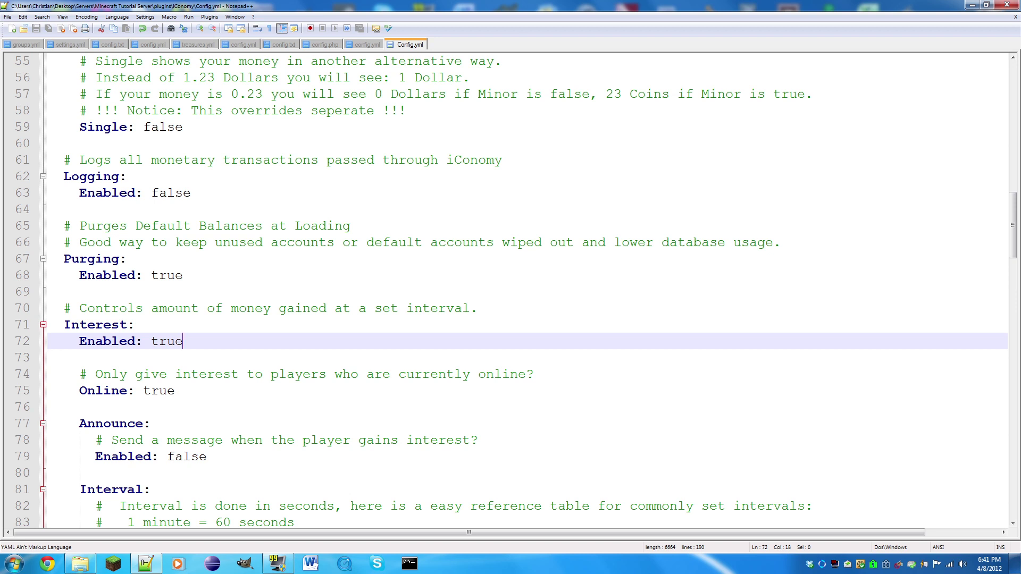
Check the Online option in the Interest section, which limits interest to players who are currently online
key("Down")
key("Down")
key("Down")
key("ctrl+shift+Left")
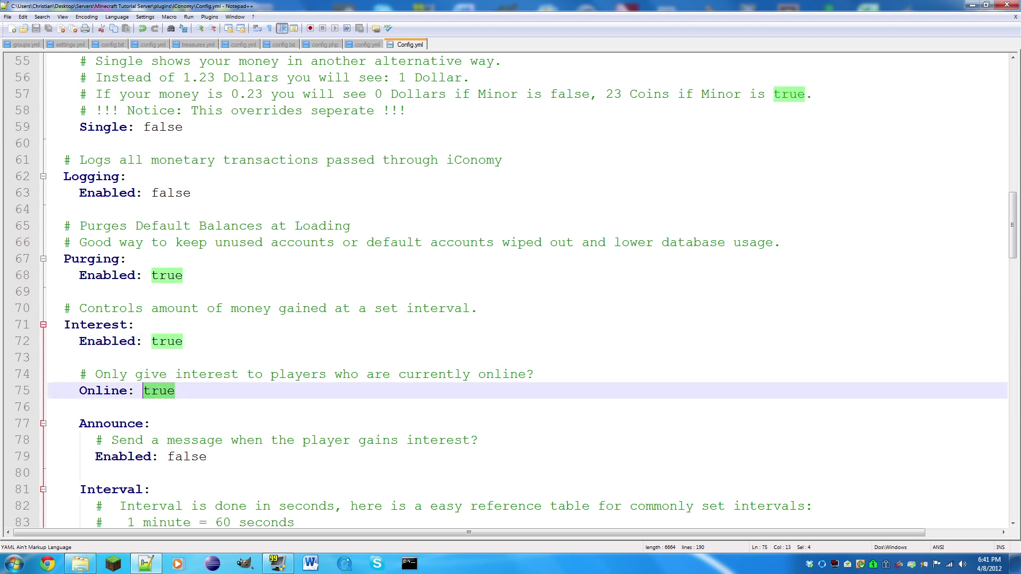
key("End")
scroll(514, 292, "down", 1)
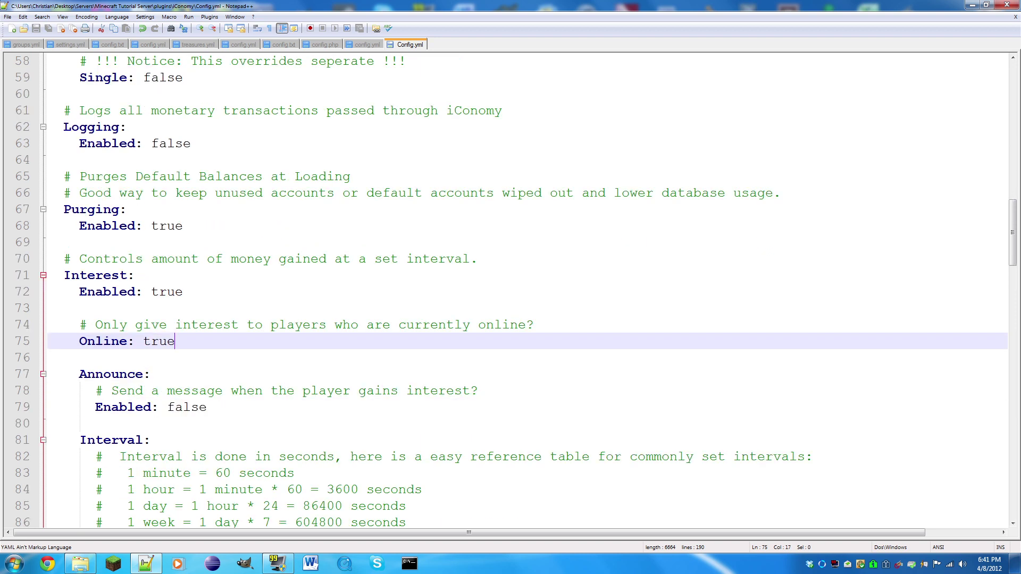
key("ctrl+shift+Left")
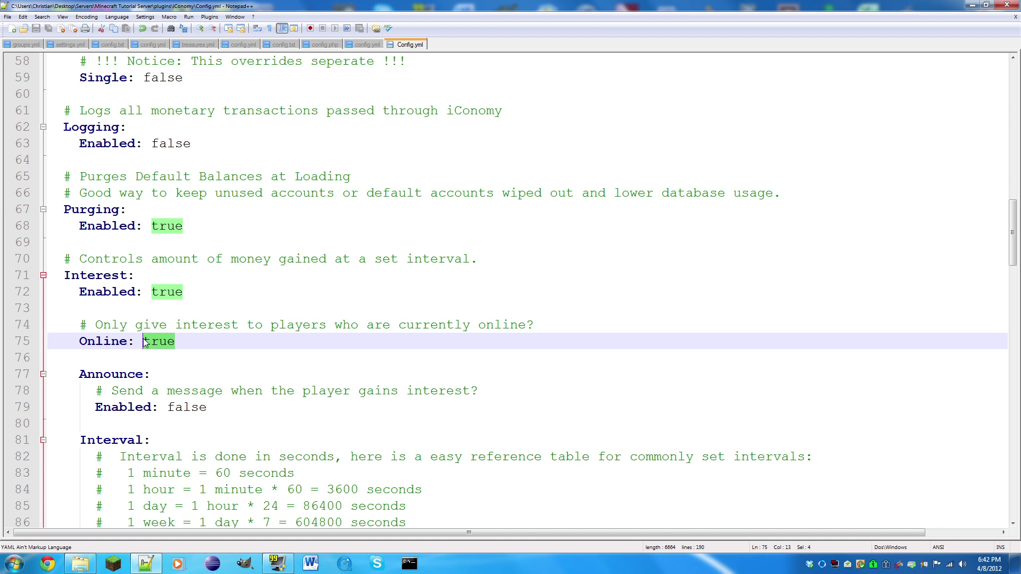
scroll(144, 343, "down", 1)
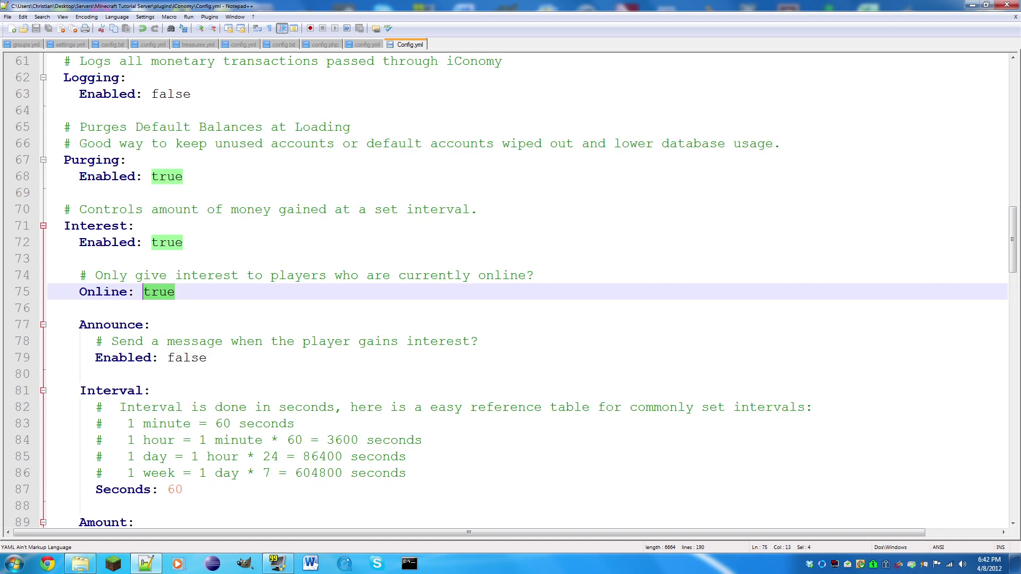
key("shift+Right")
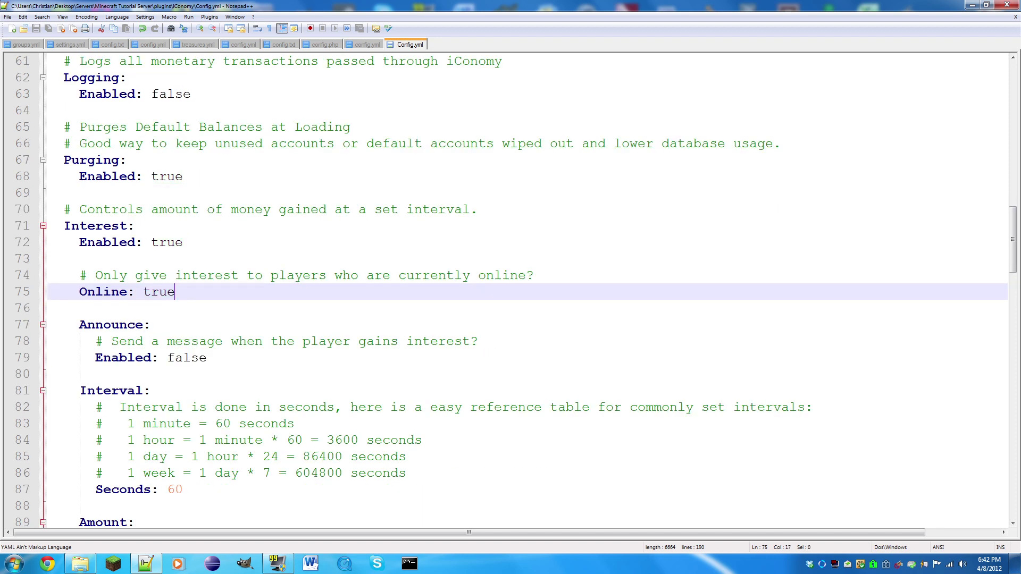
key("Right")
Set Enabled to true under Announce in the Interest section
left_click(207, 358)
key("shift+Left")
key("shift+Left")
key("shift+Left")
key("shift+Left")
key("shift+Left")
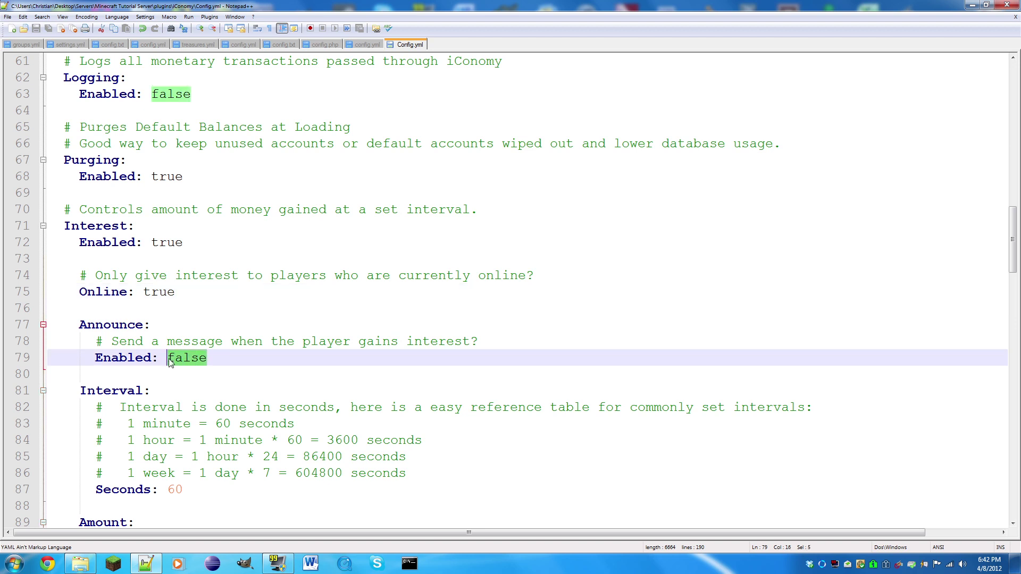
type("true")
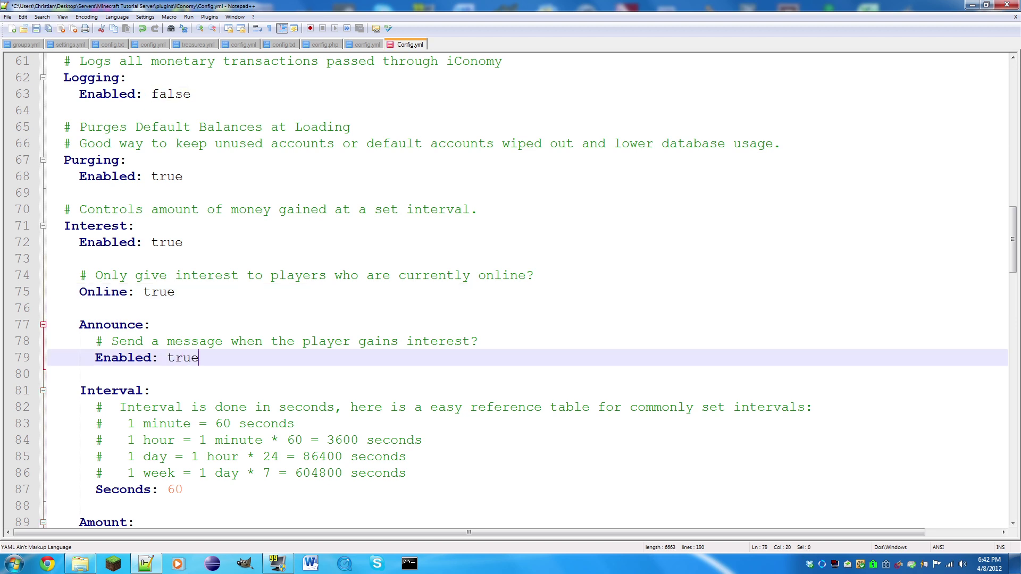
Set Enabled to false under Announce in the Interest section and save the config file
key("BackSpace")
key("BackSpace")
key("BackSpace")
key("BackSpace")
type("false")
key("ctrl+s")
Set the interest Interval's Seconds to 3600 and save the config file
scroll(510, 287, "down", 1)
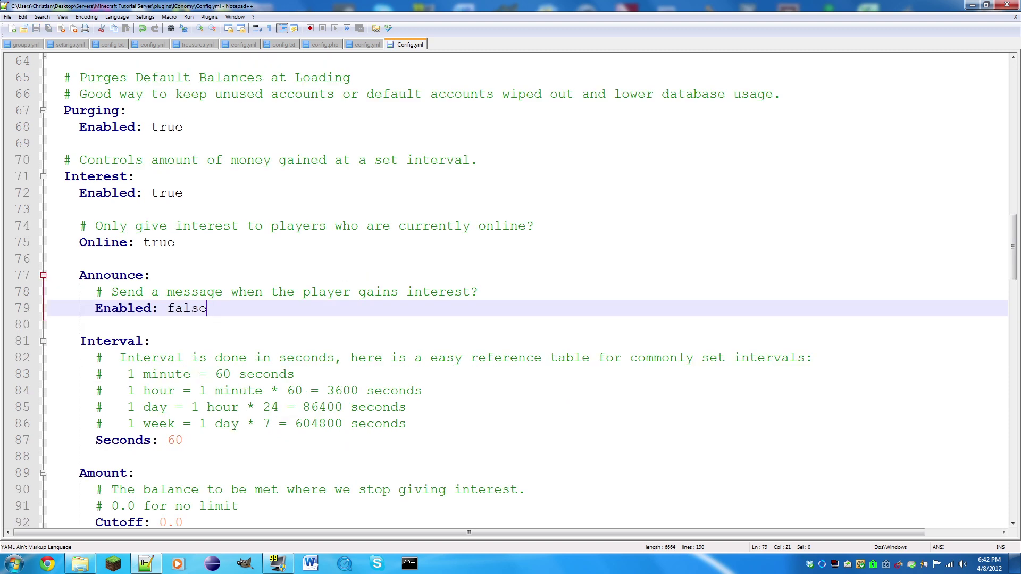
left_click(183, 439)
key("shift+Left")
key("shift+Left")
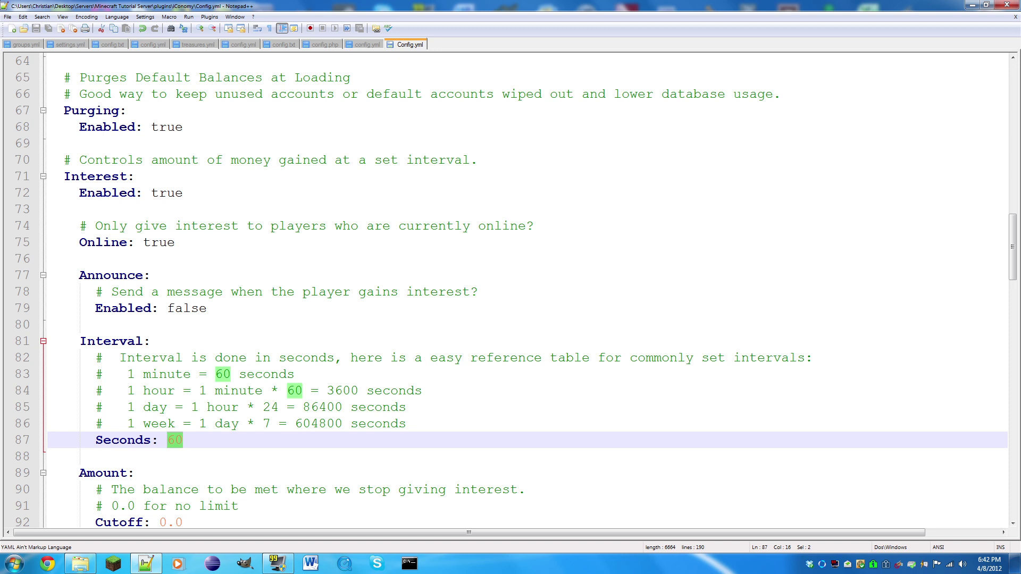
key("BackSpace")
type("3600")
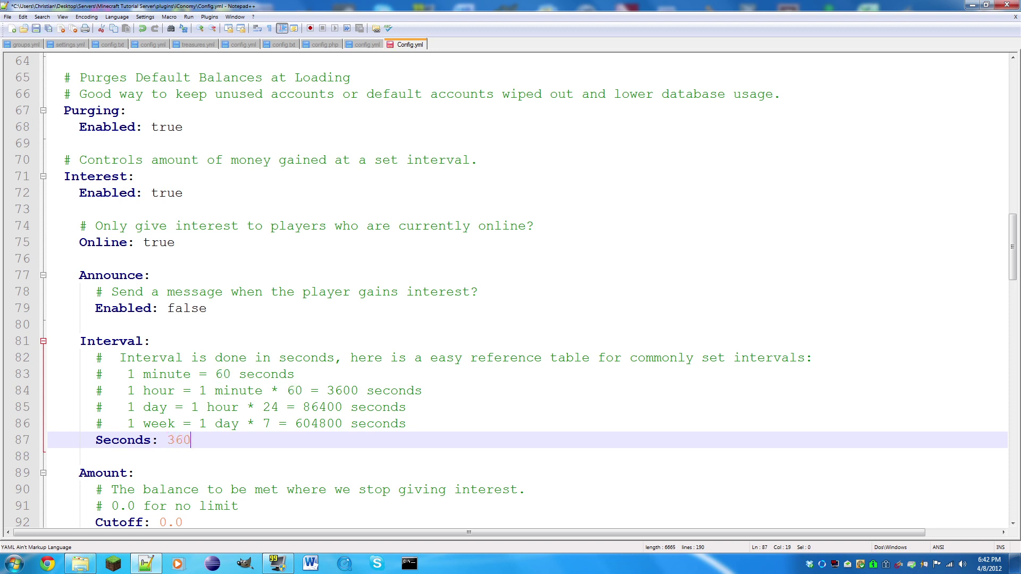
key("ctrl+s")
Set the Cutoff under the interest Amount to 401000 and save the config file
scroll(511, 288, "down", 1)
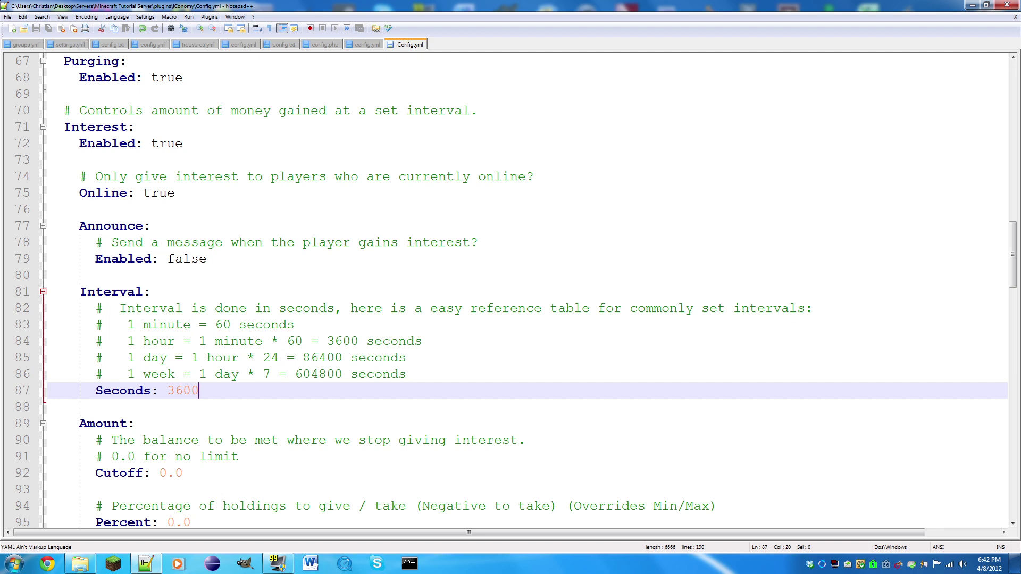
scroll(511, 291, "down", 1)
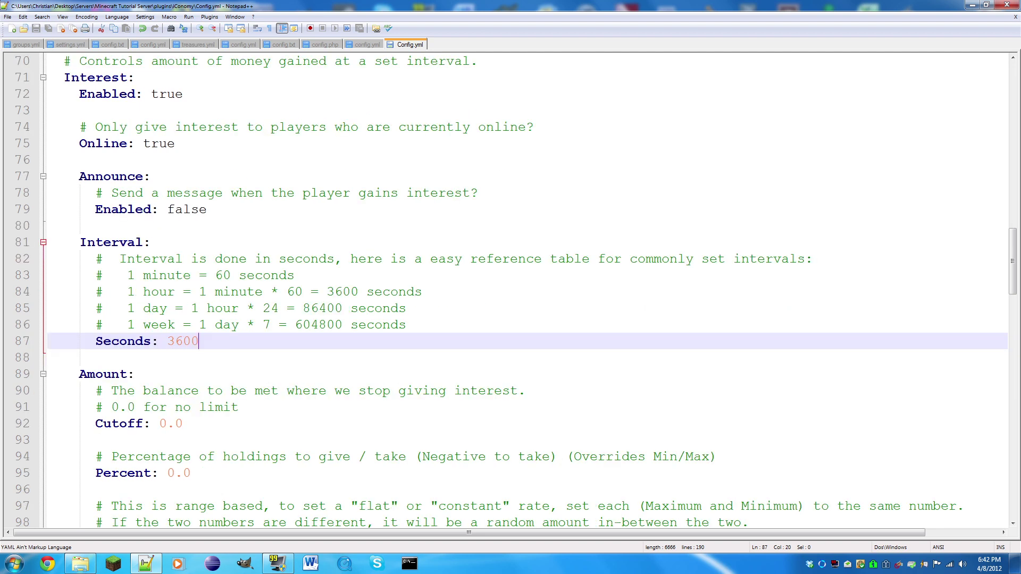
left_click_drag(183, 423, 160, 423)
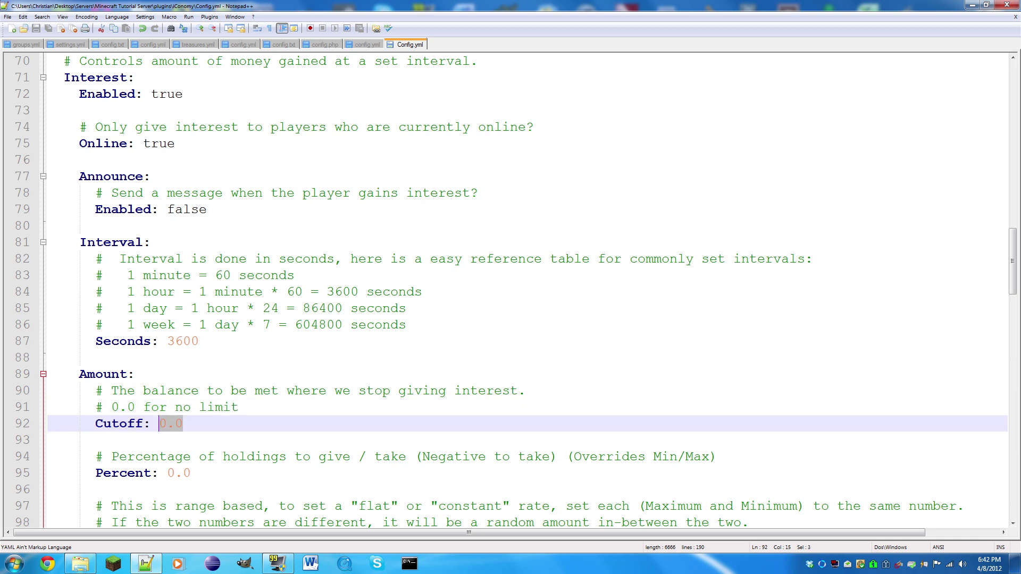
type("400000")
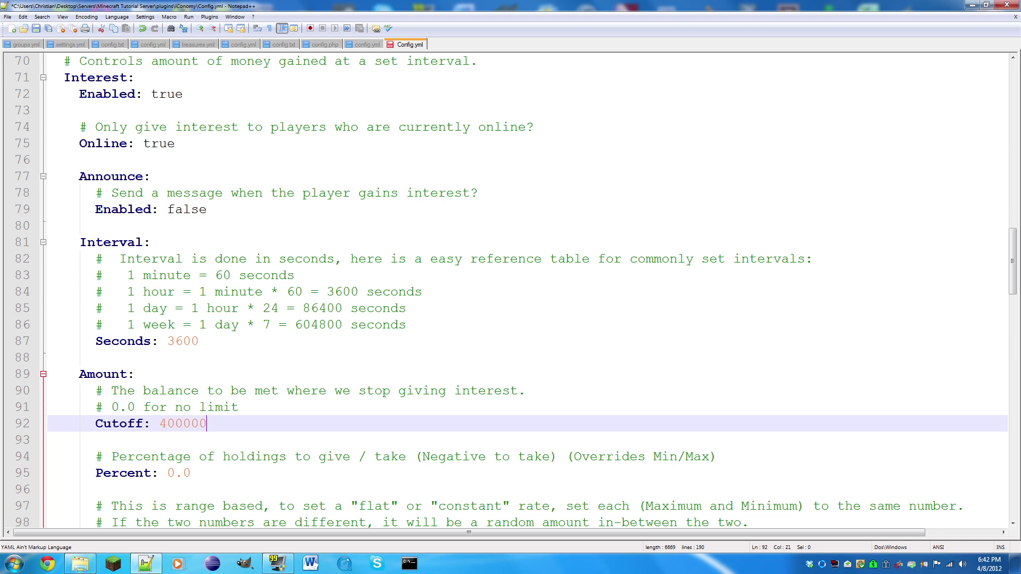
key("ctrl+s")
key("BackSpace")
key("BackSpace")
key("BackSpace")
key("BackSpace")
type("1000")
key("ctrl+s")
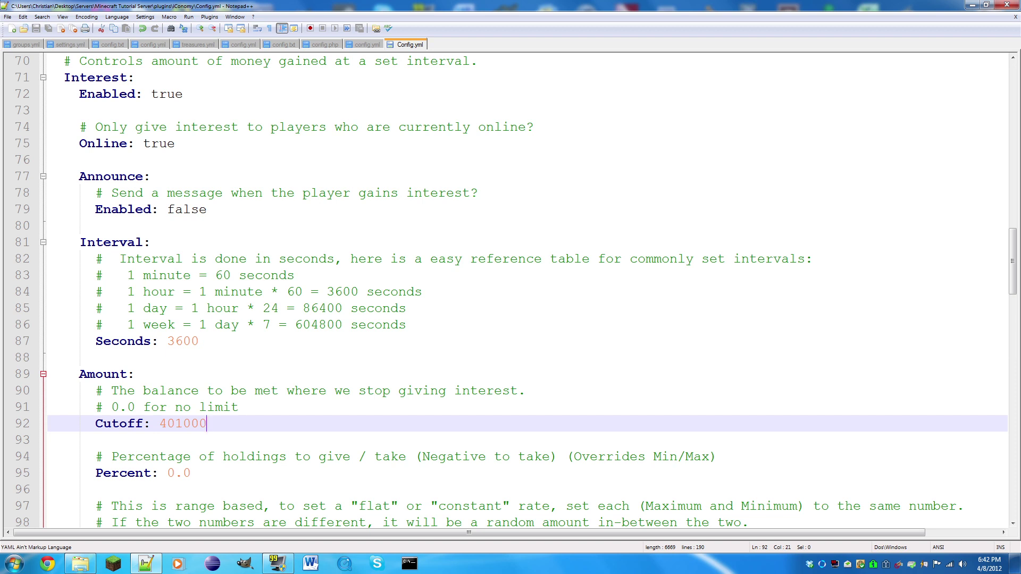
Set the interest Percent to 2.0 and save the config file
scroll(510, 292, "down", 2)
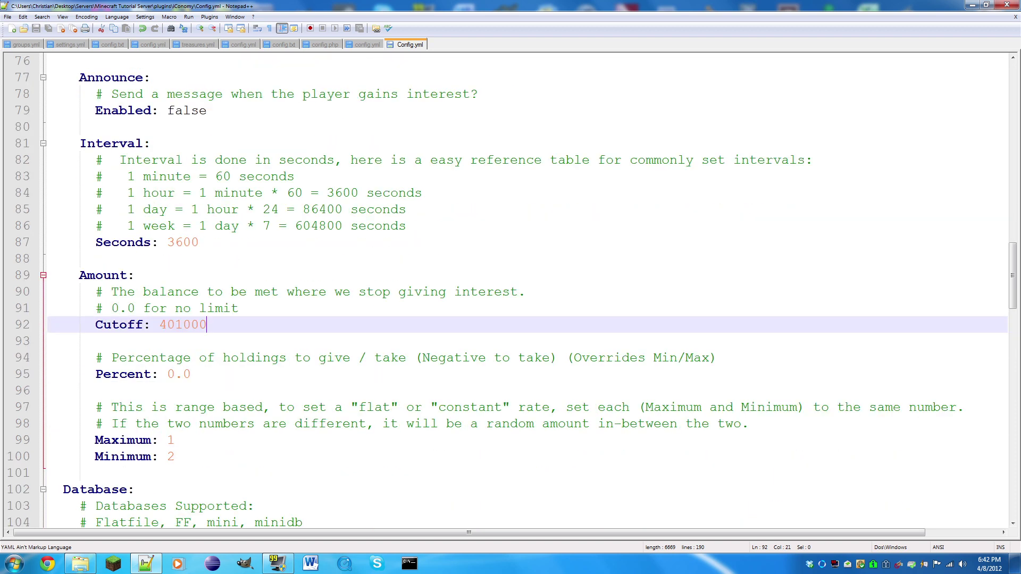
left_click_drag(230, 358, 167, 374)
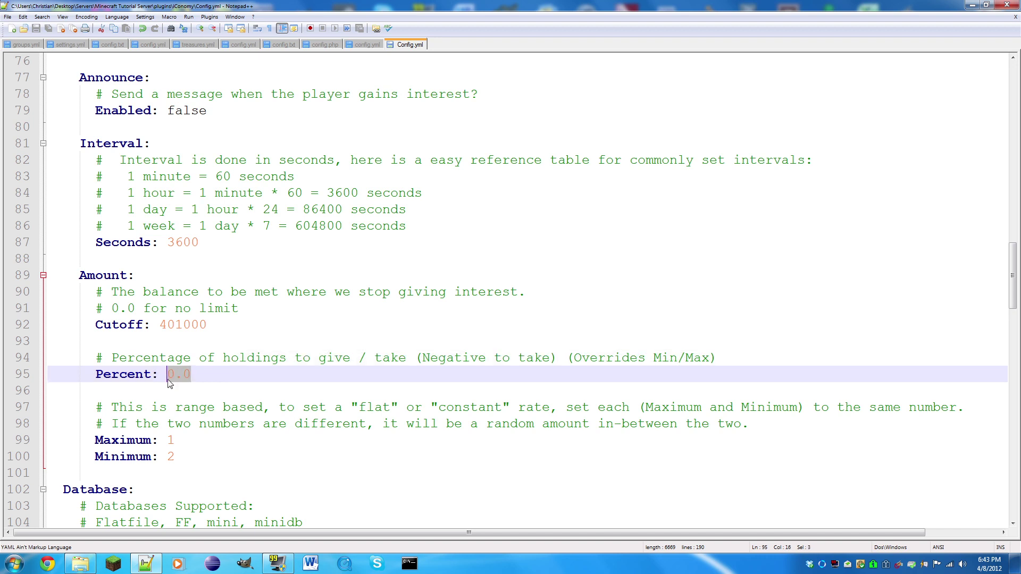
type("4.0")
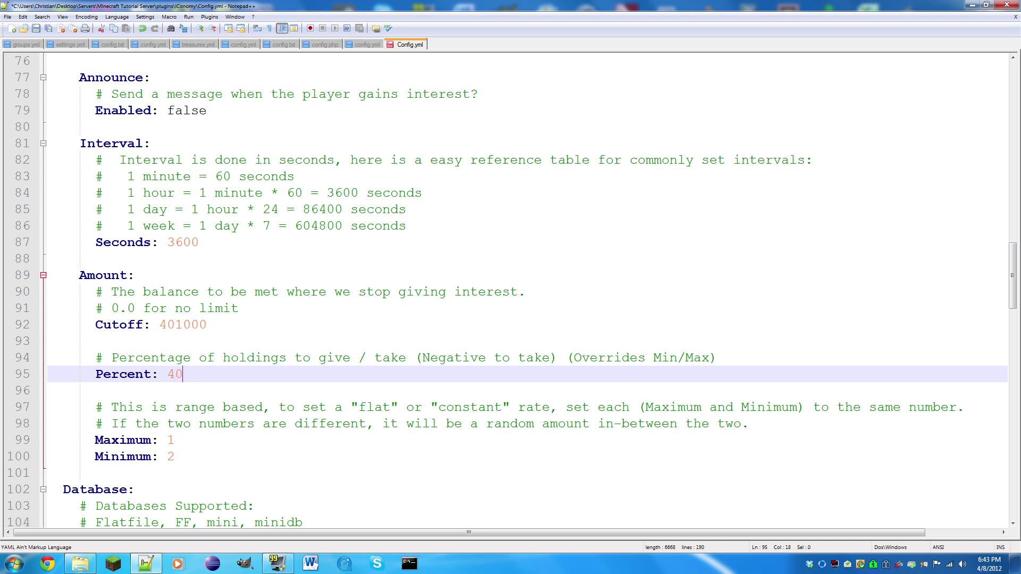
key("BackSpace")
key("BackSpace")
key("BackSpace")
type("2")
key("ctrl+s")
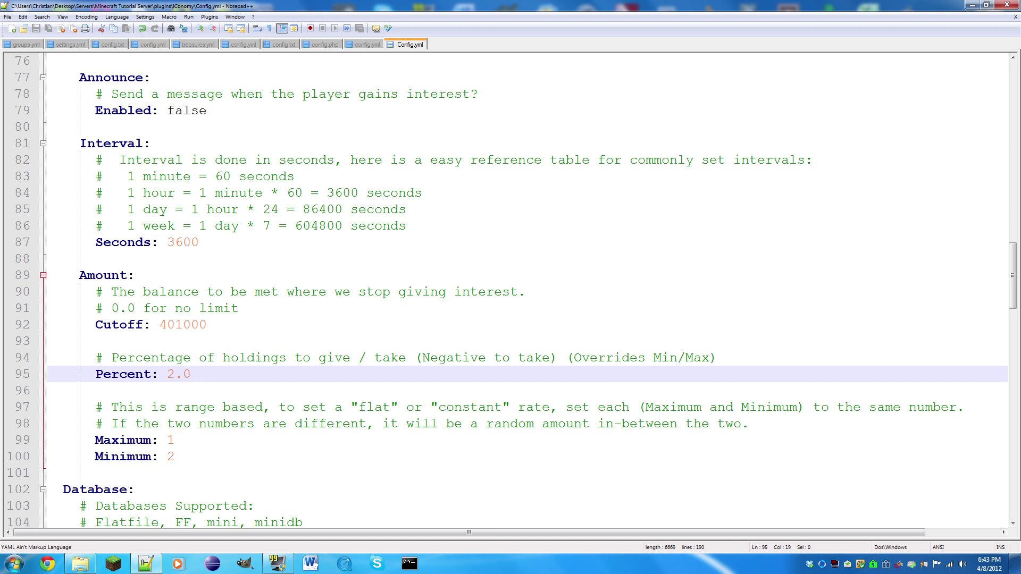
Make the interest Percent negative, setting it to -2.0, and save the config file
scroll(511, 293, "down", 1)
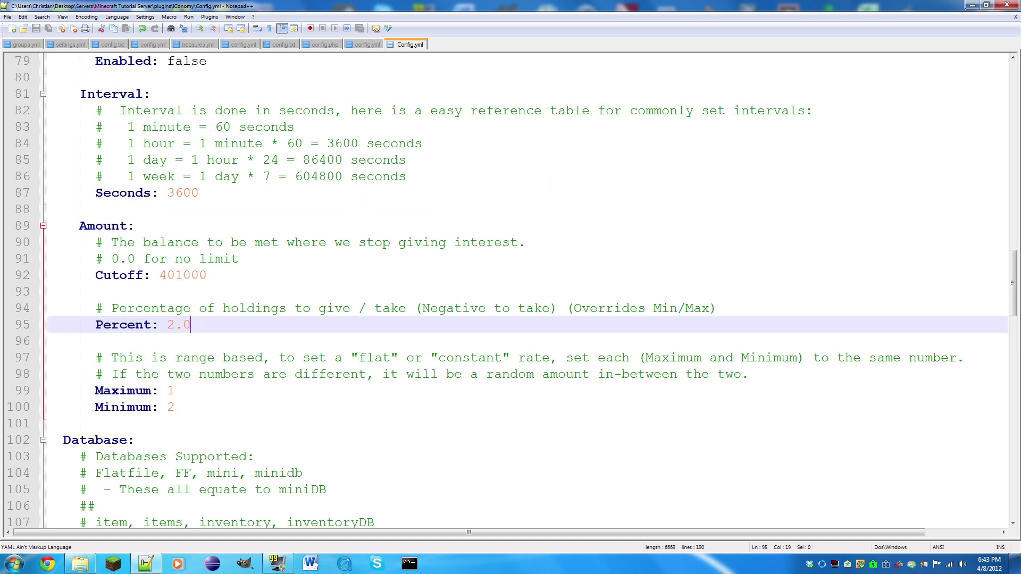
scroll(510, 292, "down", 1)
type("-")
key("ctrl+s")
key("shift+Left")
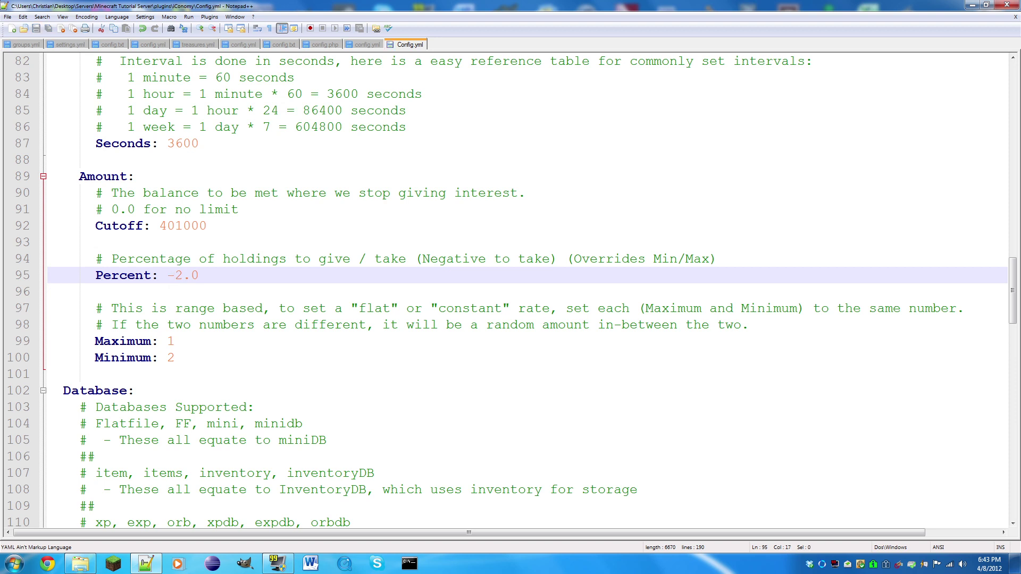
Review the Percent and Cutoff settings in the interest Amount section
key("Right")
key("shift+Left")
key("shift+Left")
key("shift+Left")
key("shift+Left")
left_click_drag(207, 209, 176, 211)
left_click_drag(207, 226, 159, 225)
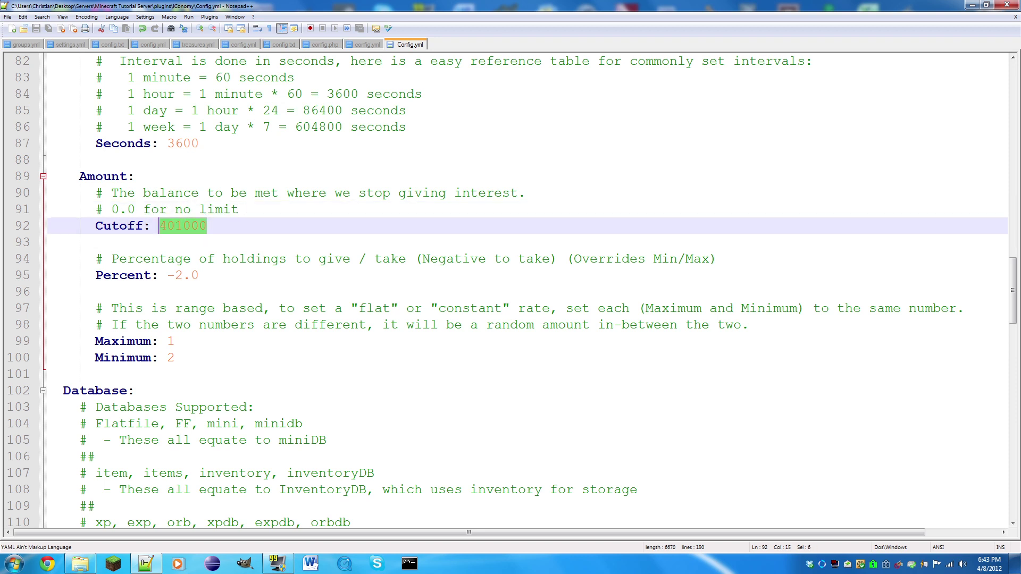
left_click_drag(199, 275, 168, 276)
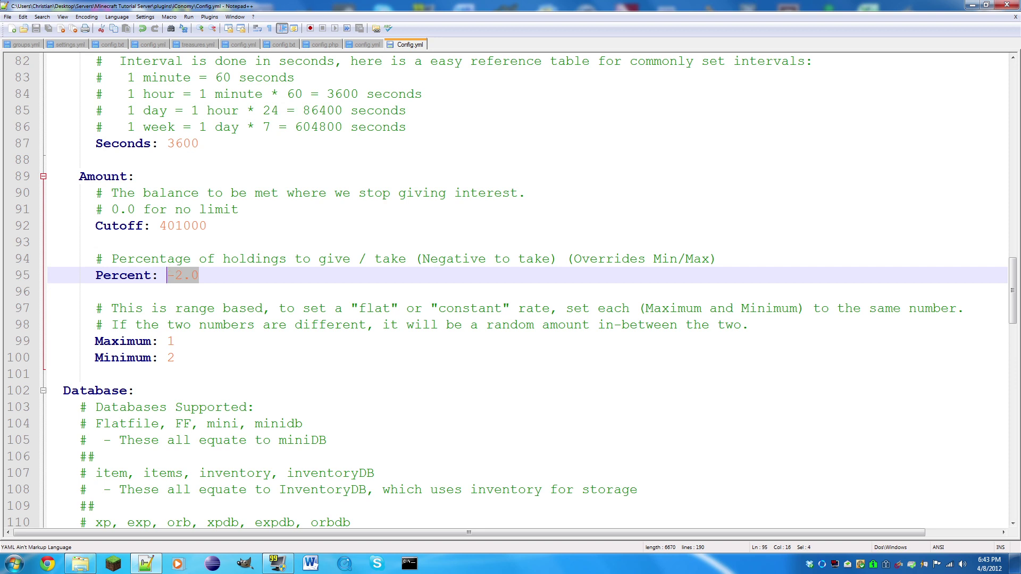
Remove the minus sign from the interest Percent and save the config file
left_click(175, 275)
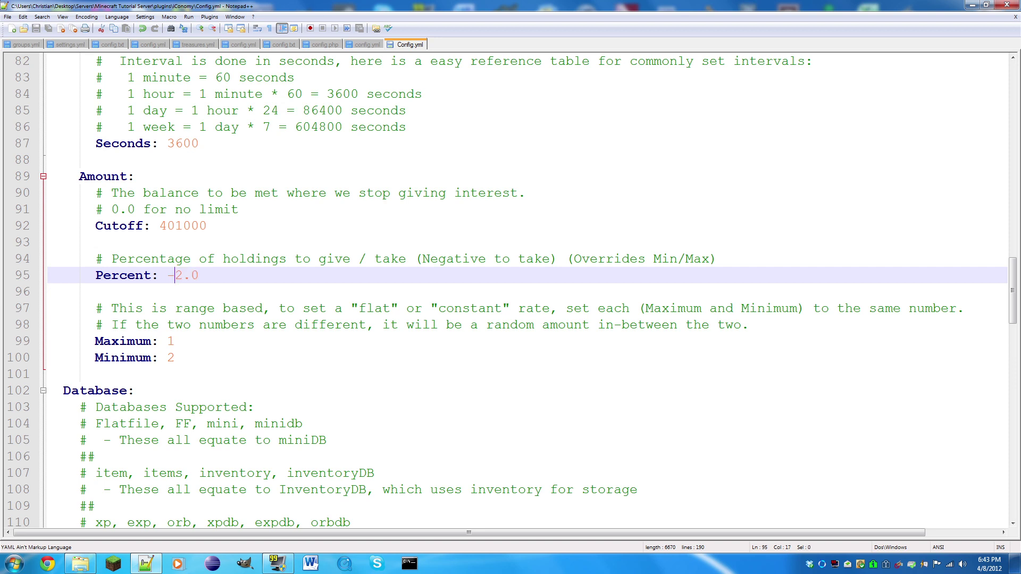
key("BackSpace")
key("ctrl+s")
Examine how the interest Percent setting relates to the range-based Maximum and Minimum values
left_click_drag(440, 275, 441, 242)
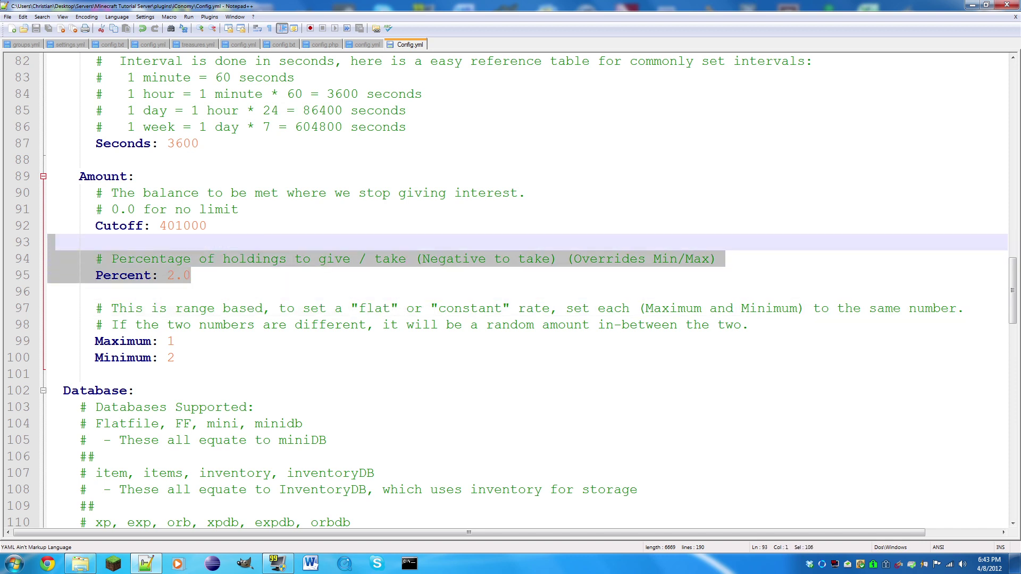
left_click_drag(175, 357, 167, 341)
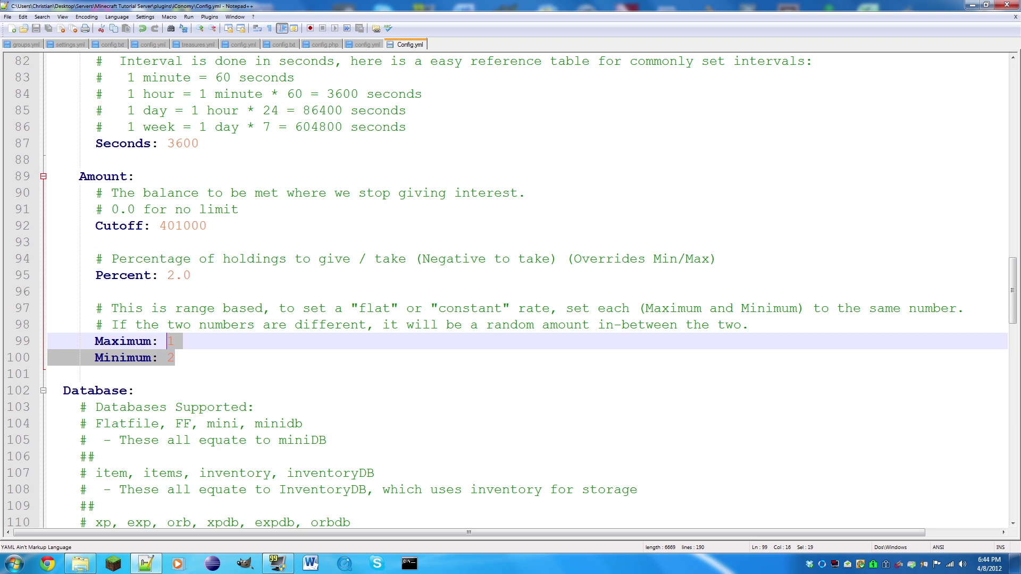
left_click_drag(215, 325, 198, 342)
left_click(183, 341)
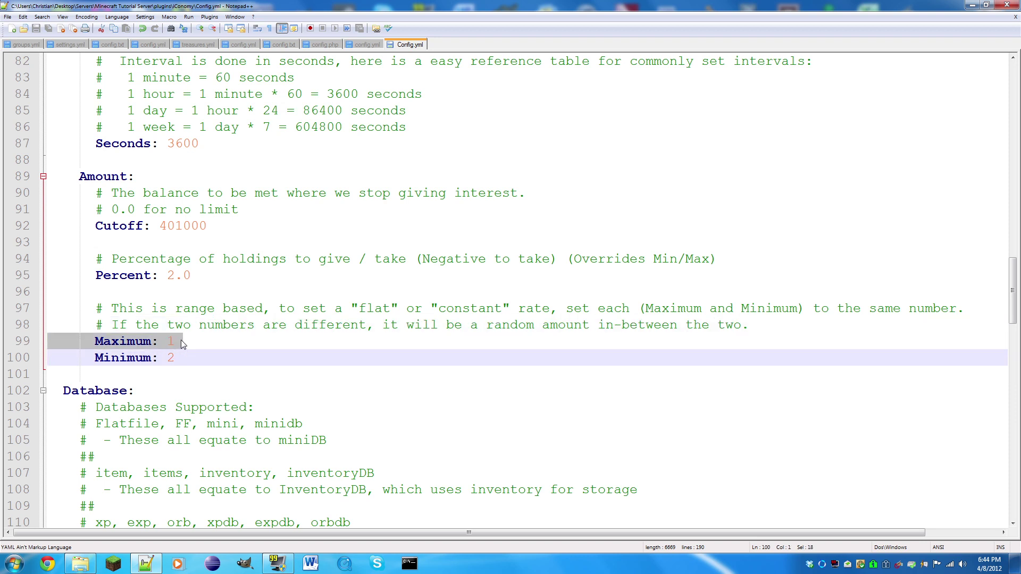
left_click_drag(181, 341, 169, 343)
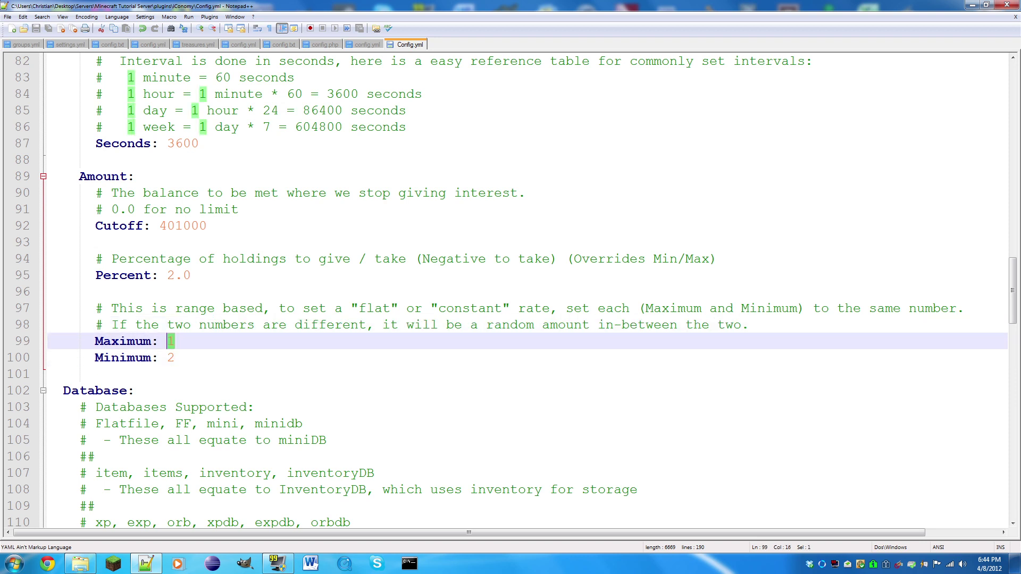
left_click(176, 357)
left_click_drag(199, 260, 196, 288)
left_click(194, 276)
Set the interest Maximum to 0.1 and the Minimum to 99.9, and save the config file
left_click(175, 341)
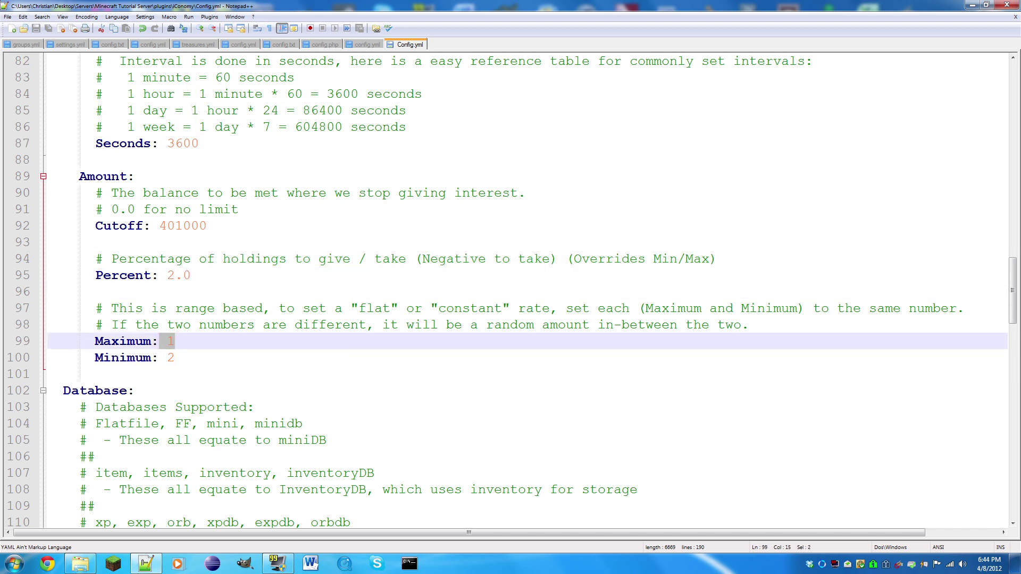
left_click_drag(160, 342, 167, 341)
type("0.1")
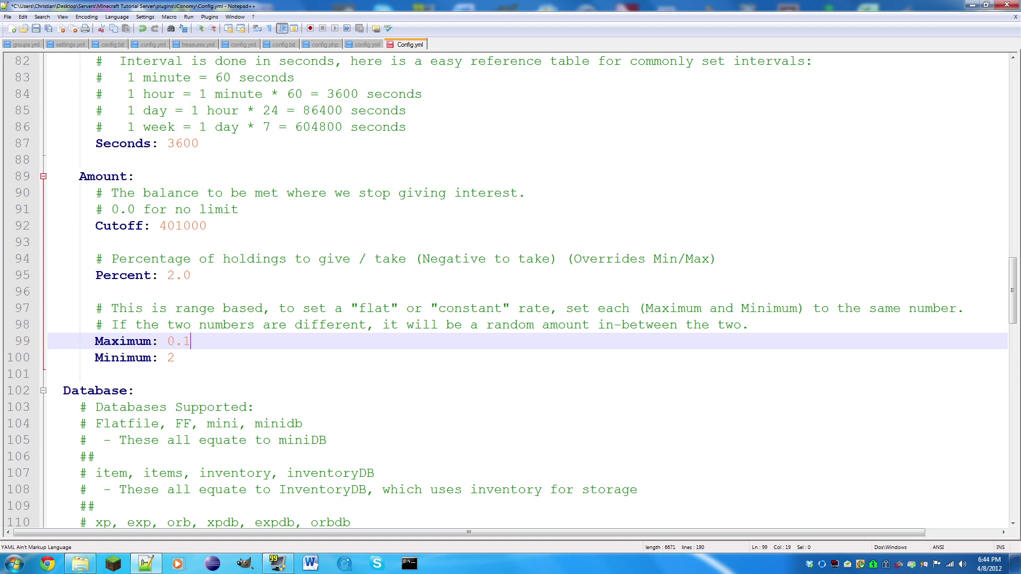
key("Down")
key("shift+Left")
type("99.9")
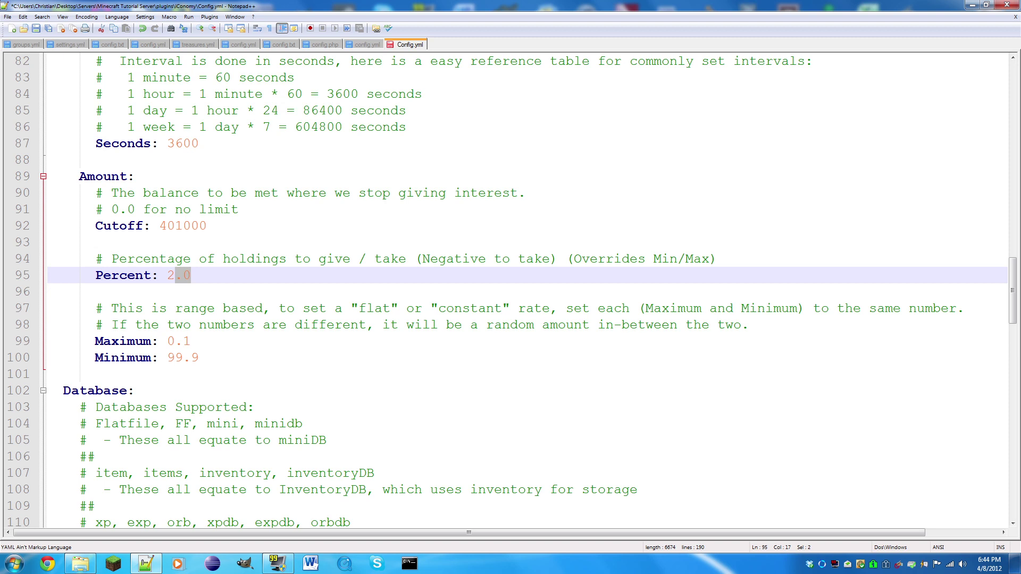
key("ctrl+s")
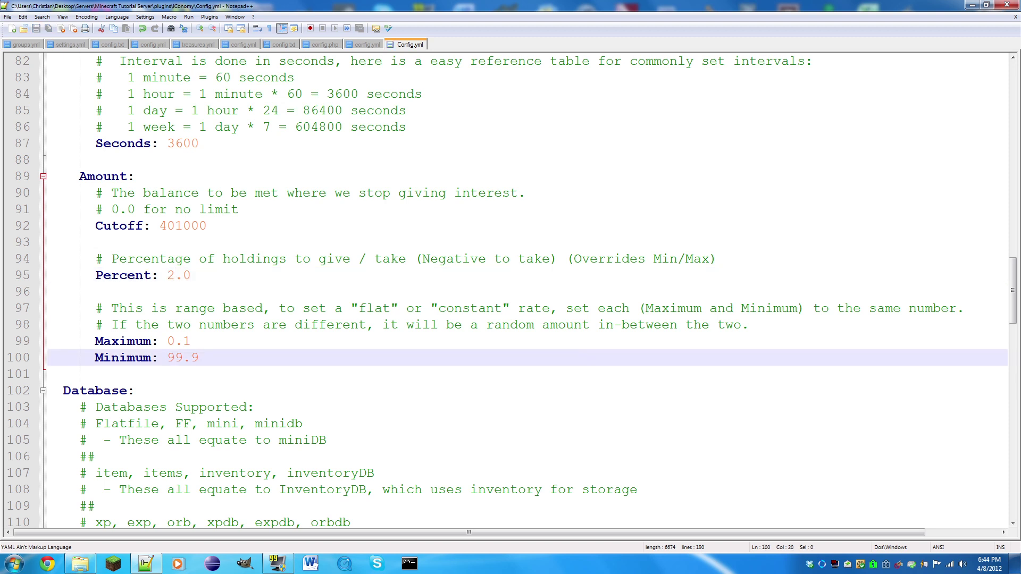
Set both the Minimum and the Maximum of the interest Amount to 0
key("shift+Left")
key("shift+Left")
key("shift+Left")
key("shift+Left")
type("0")
key("Up")
key("shift+Left")
key("shift+Left")
key("shift+Left")
type("0")
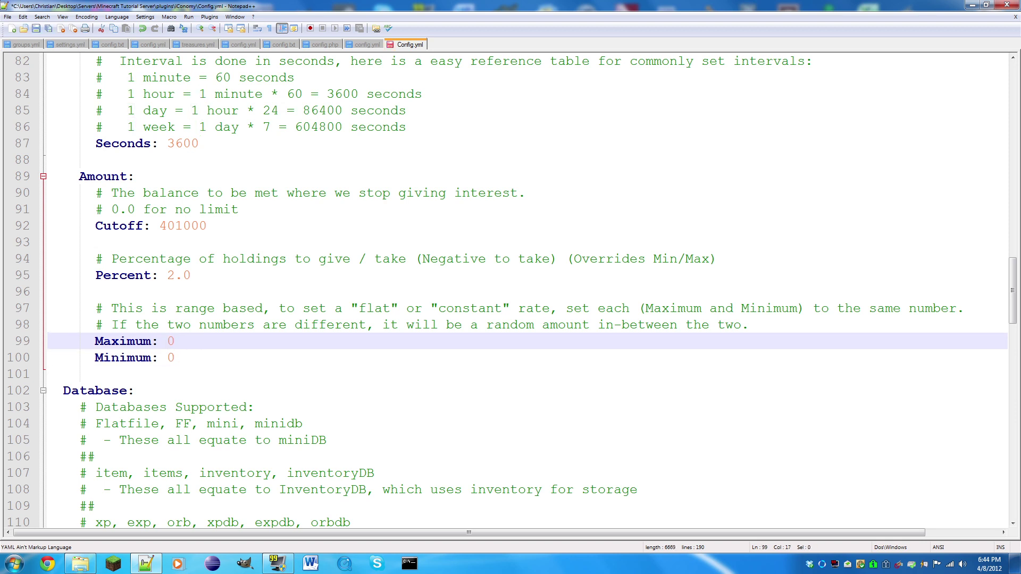
Set both the Maximum and the Minimum of the interest Amount to 2.0 and save the config file
key("BackSpace")
type("2.0")
key("Down")
key("BackSpace")
key("BackSpace")
type("2.0")
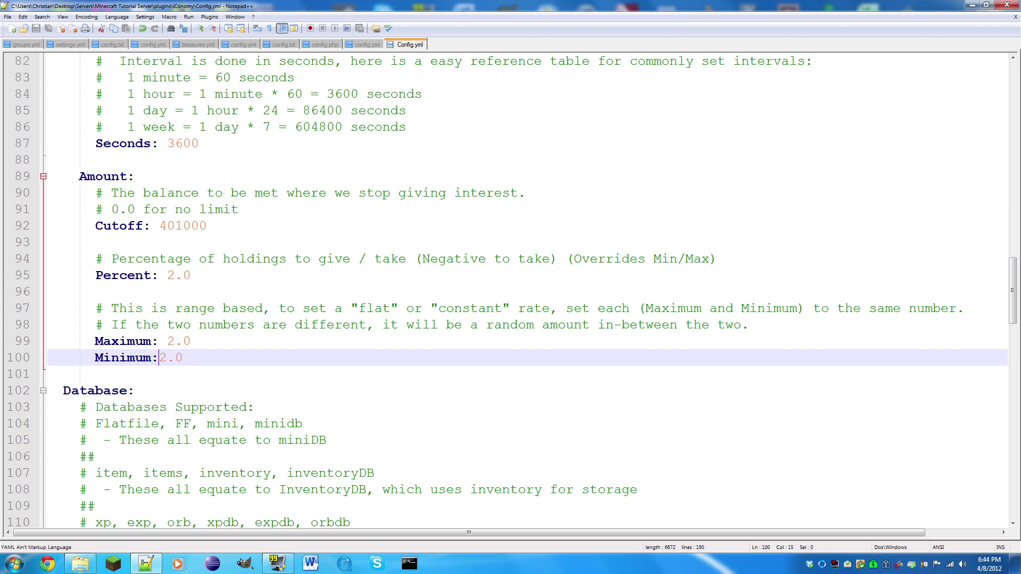
Review the supported database types, the InventoryDB items and the Type setting in the Database section
scroll(510, 287, "down", 7)
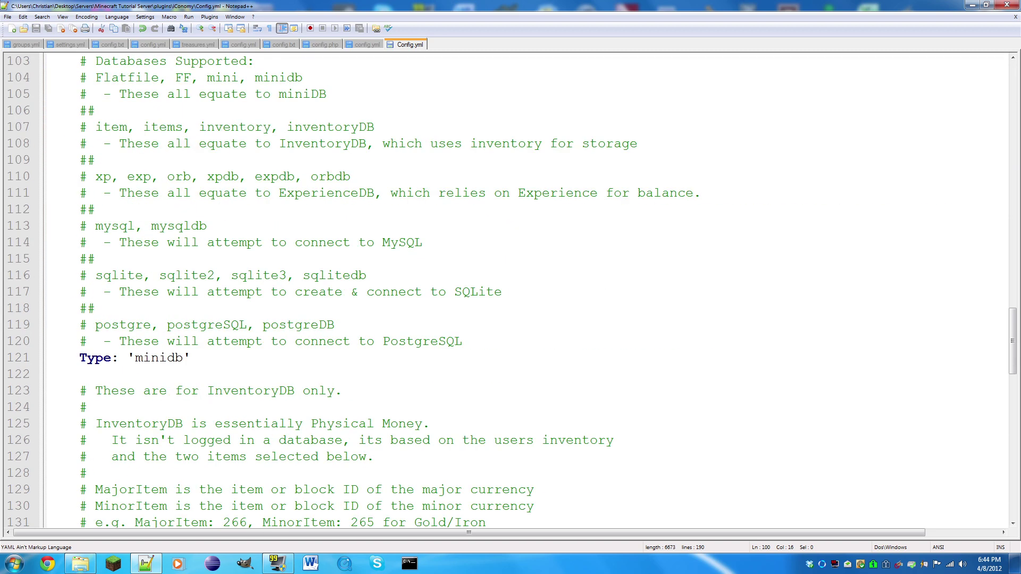
scroll(511, 287, "up", 2)
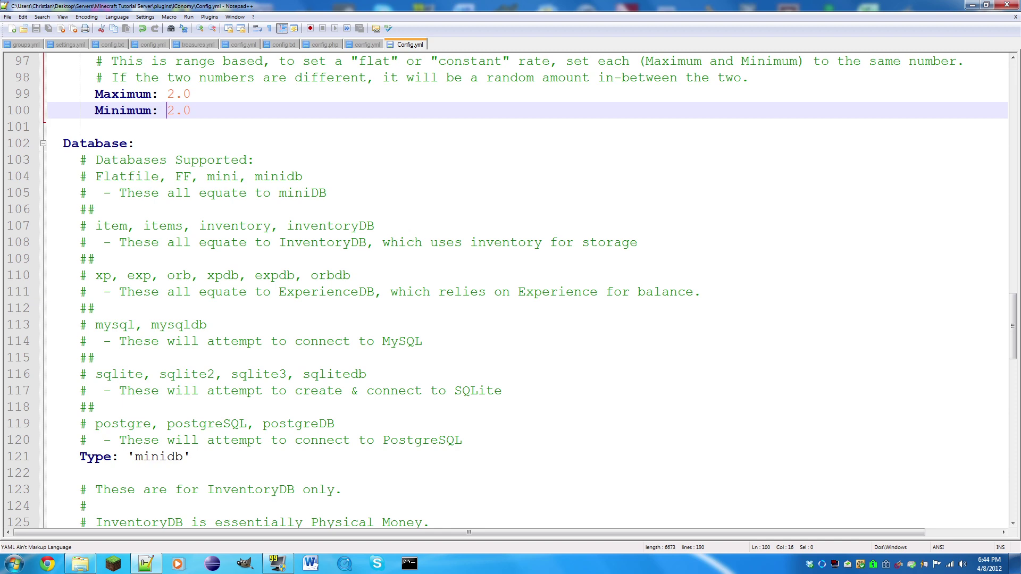
scroll(510, 290, "down", 5)
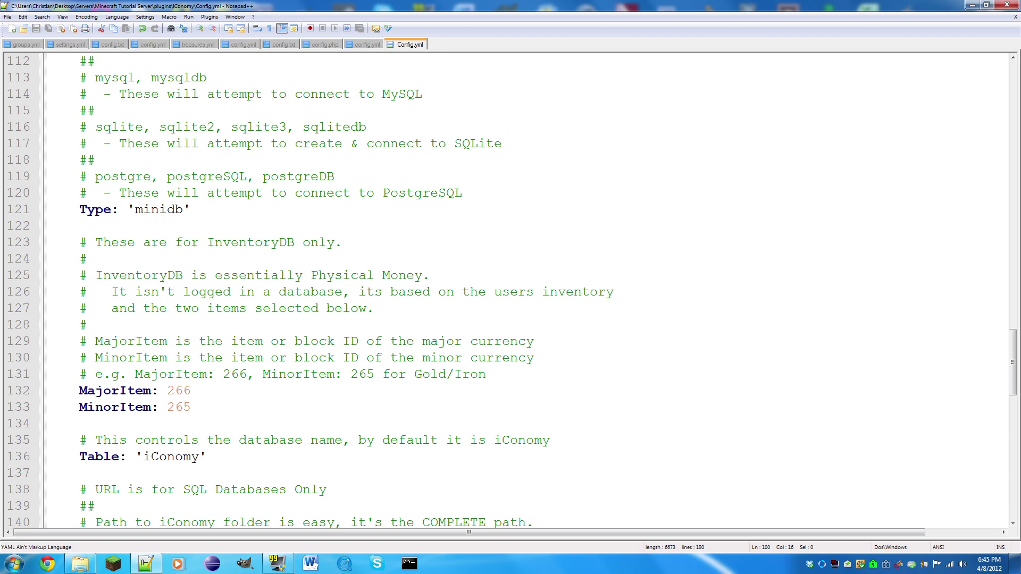
scroll(510, 290, "up", 5)
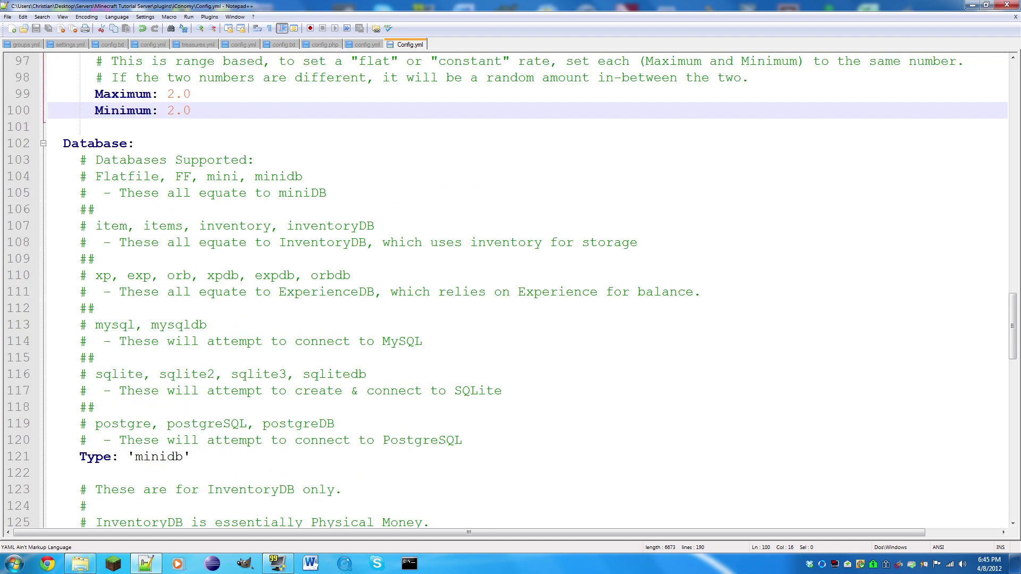
left_click_drag(95, 176, 438, 391)
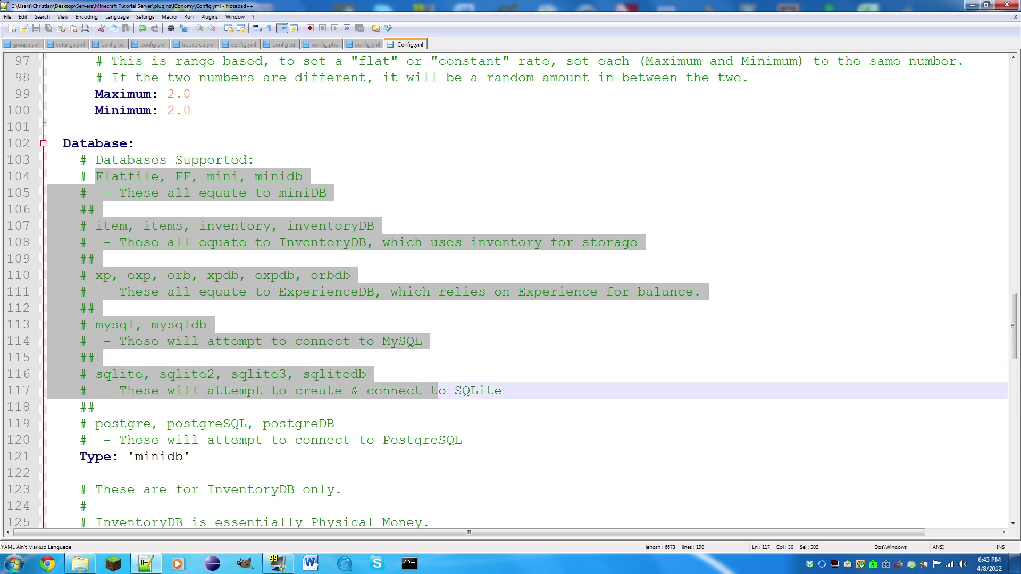
left_click_drag(184, 456, 134, 456)
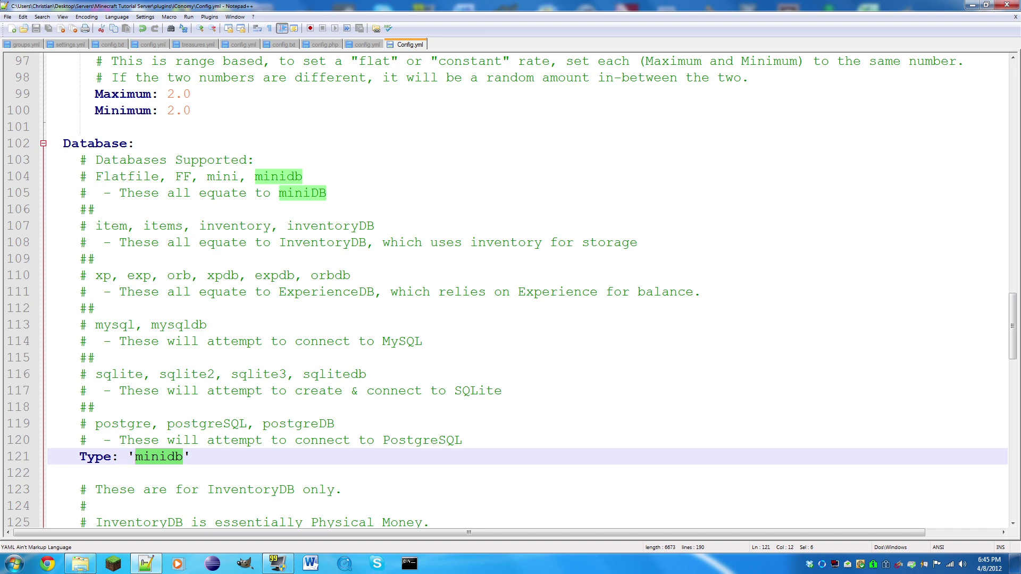
Quit a background program running in the system tray and return to the config file
right_click(847, 563)
left_click(828, 550)
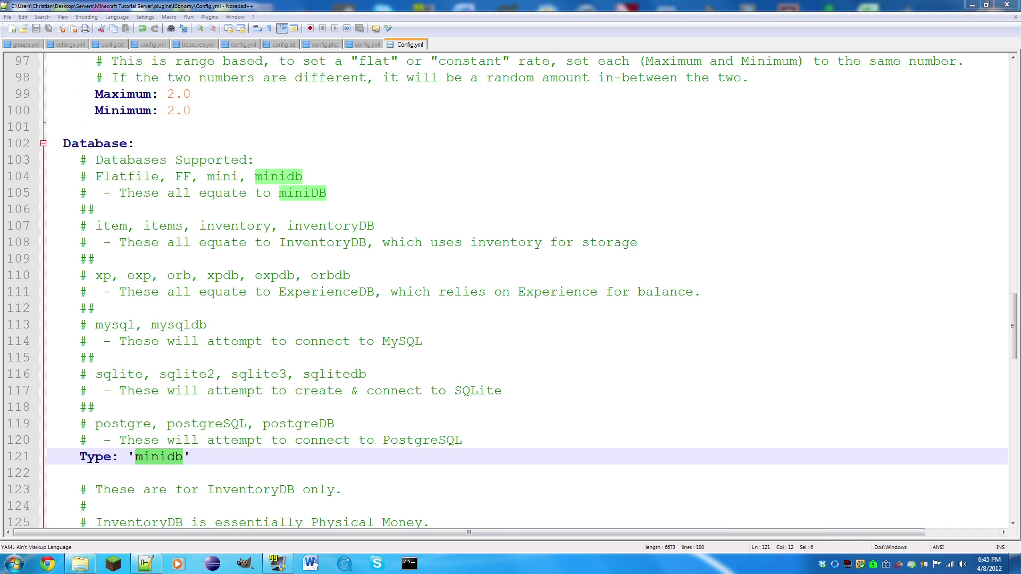
left_click(665, 407)
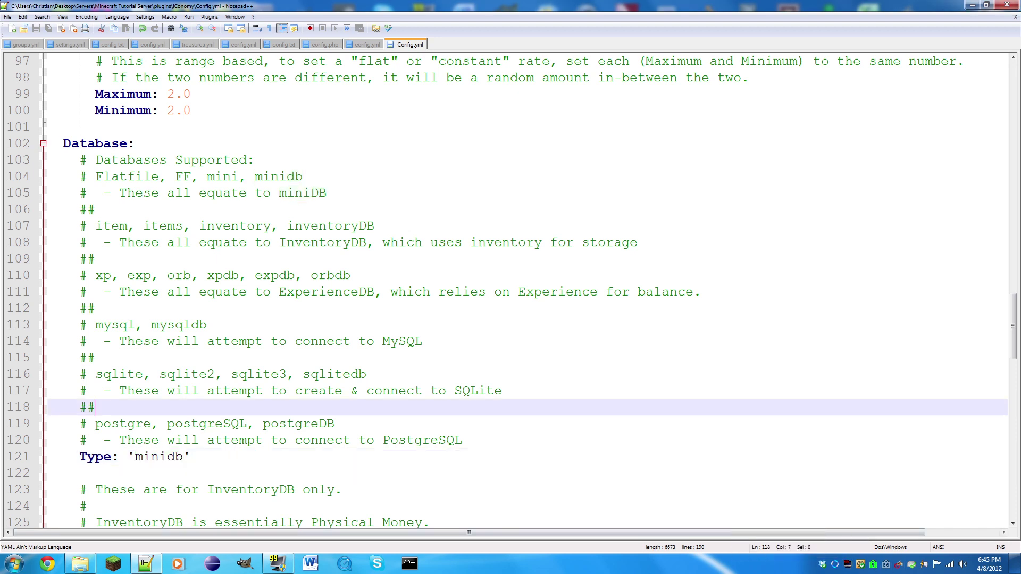
Look over the database Type and InventoryDB notes, and change the database Table name to 'iconomy'
left_click_drag(183, 457, 135, 457)
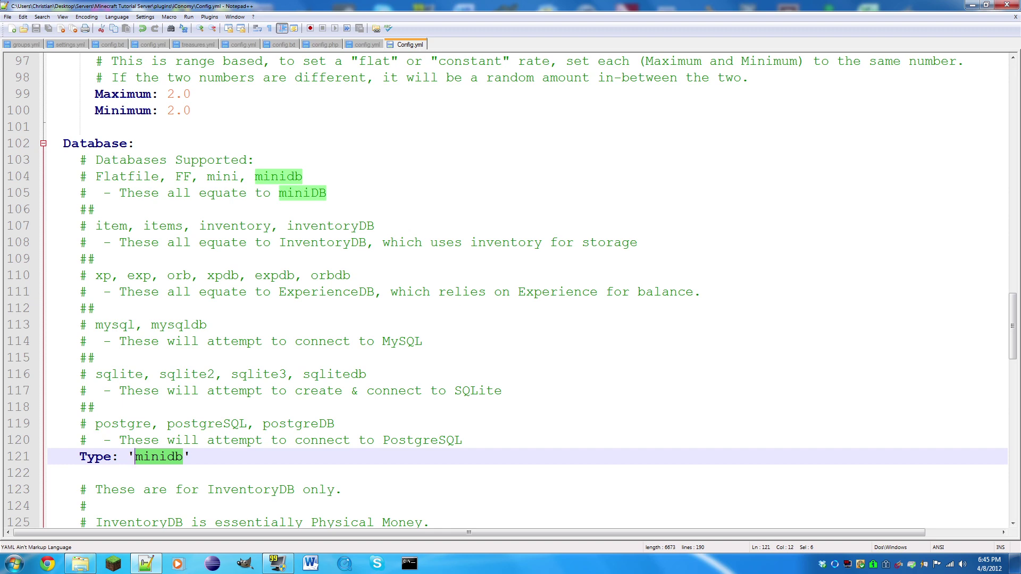
scroll(510, 290, "down", 4)
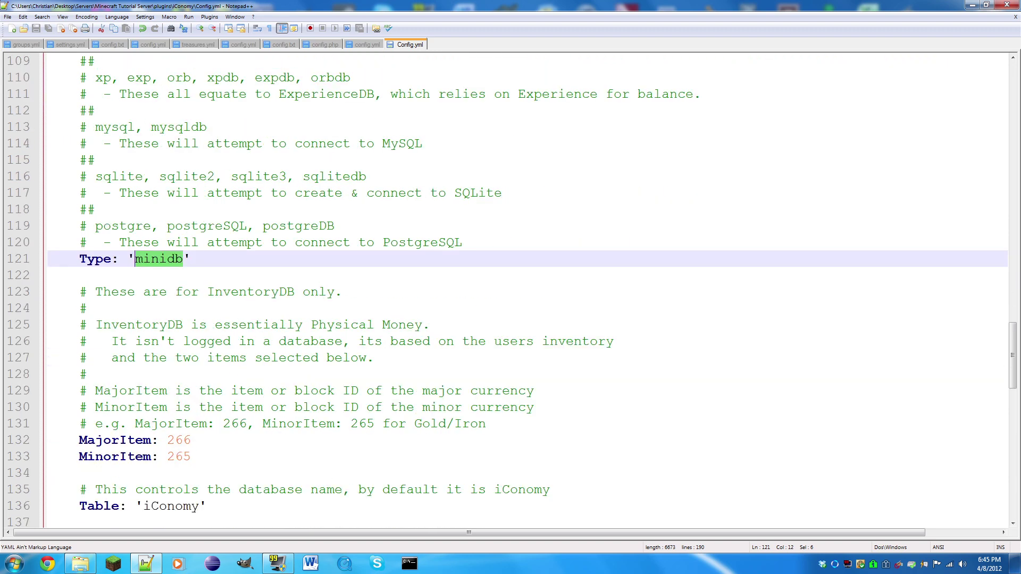
scroll(510, 289, "up", 1)
left_click_drag(85, 325, 391, 434)
scroll(391, 433, "down", 3)
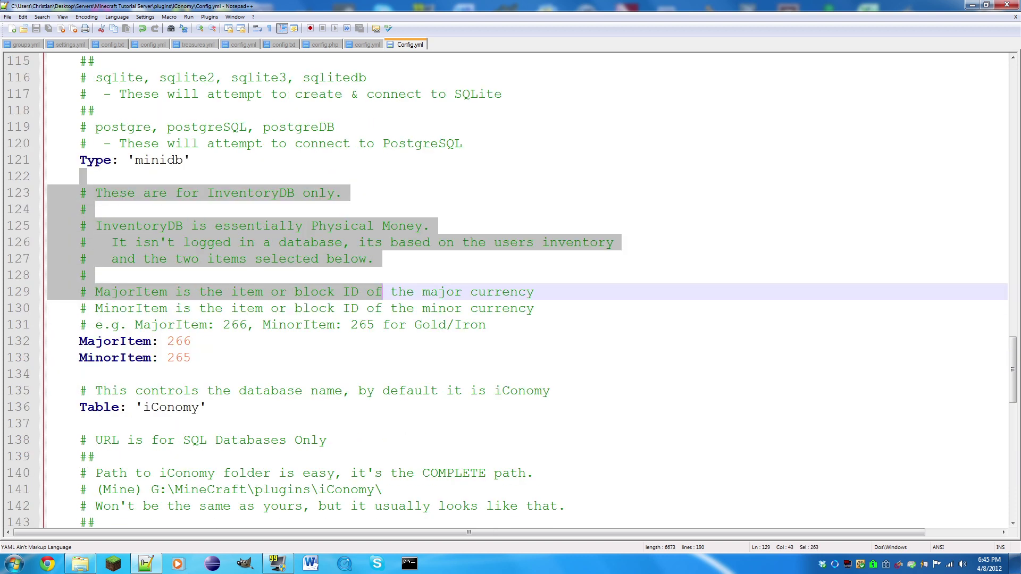
left_click(159, 408)
double_click(170, 407)
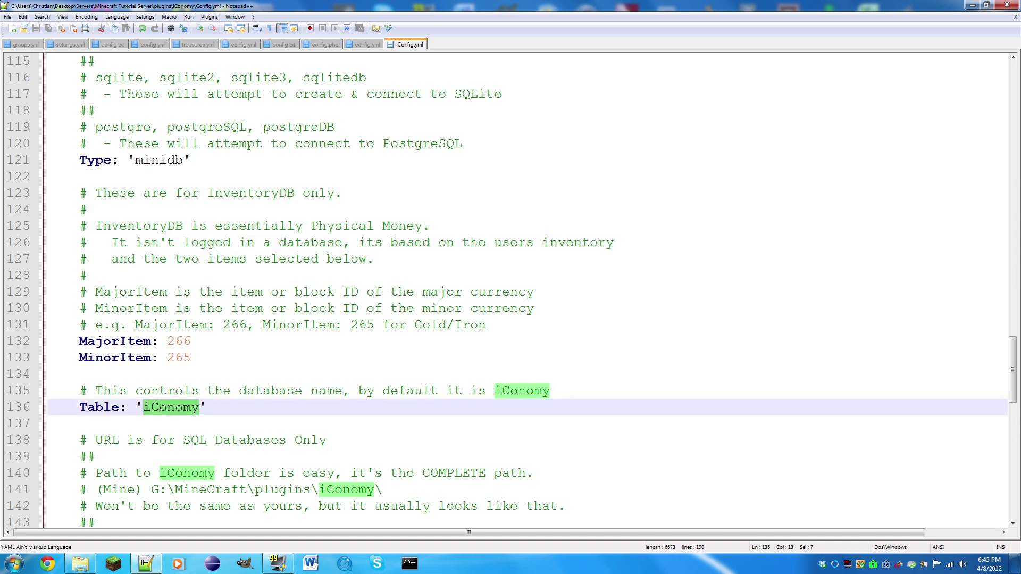
left_click(159, 407)
key("BackSpace")
type("c")
Review the SQL database URL notes, the ip and port explanations and the login details in the Database section
scroll(510, 287, "down", 5)
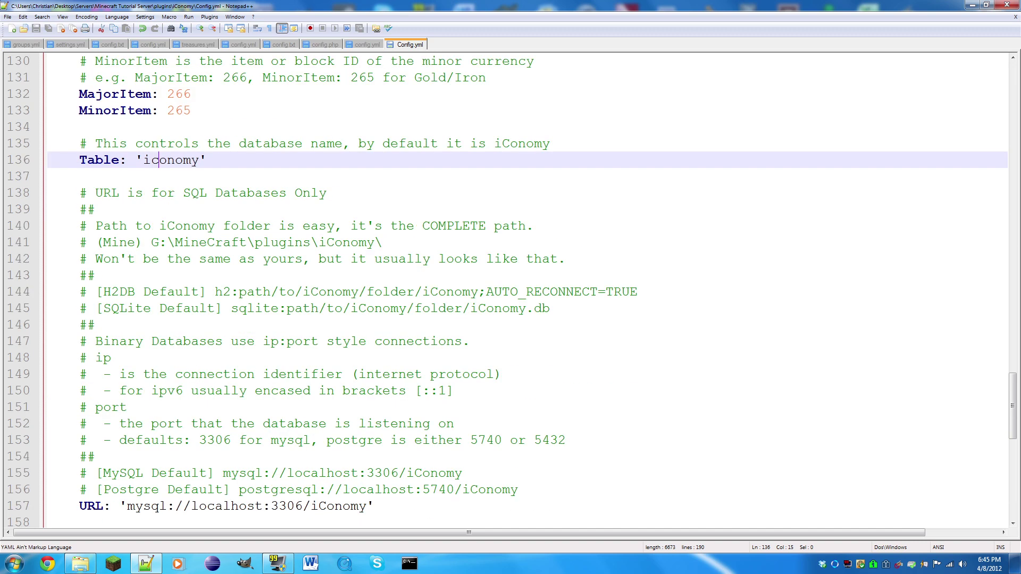
scroll(510, 287, "up", 1)
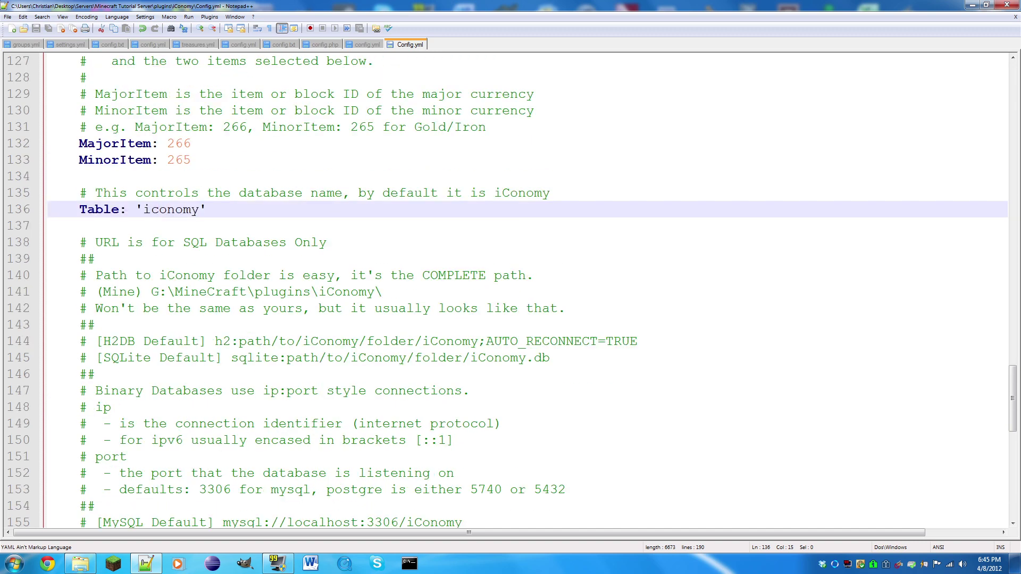
left_click_drag(95, 242, 325, 423)
scroll(326, 423, "down", 3)
left_click_drag(80, 407, 171, 291)
left_click(202, 374)
scroll(203, 374, "down", 1)
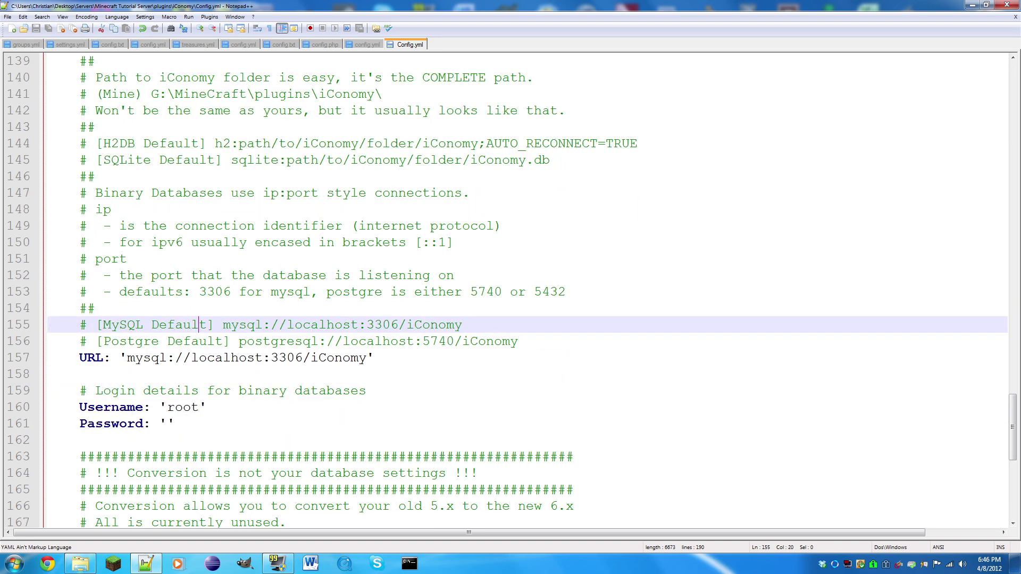
left_click_drag(205, 407, 197, 306)
scroll(197, 306, "down", 2)
left_click(207, 341)
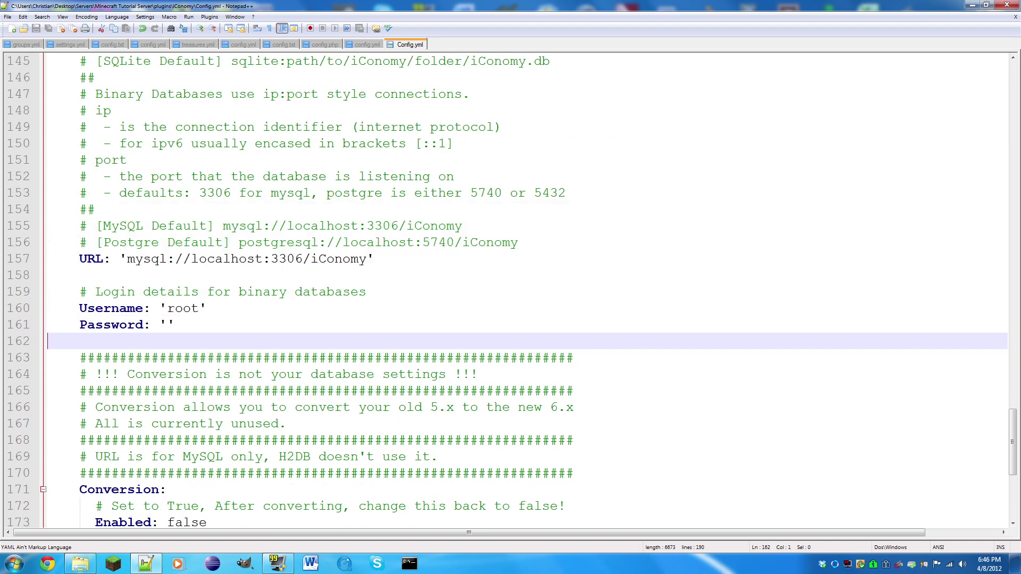
Re-examine the database Type setting against the supported types, along with the URL, Username and Password settings
scroll(208, 341, "up", 5)
scroll(506, 290, "up", 9)
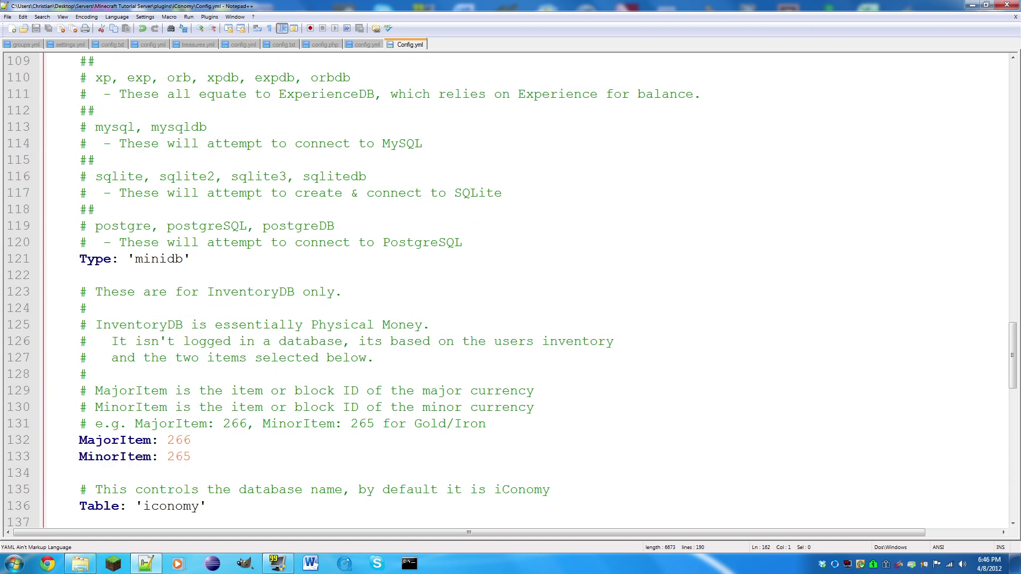
scroll(505, 289, "down", 1)
left_click_drag(184, 308, 134, 308)
scroll(134, 308, "down", 4)
scroll(135, 308, "up", 6)
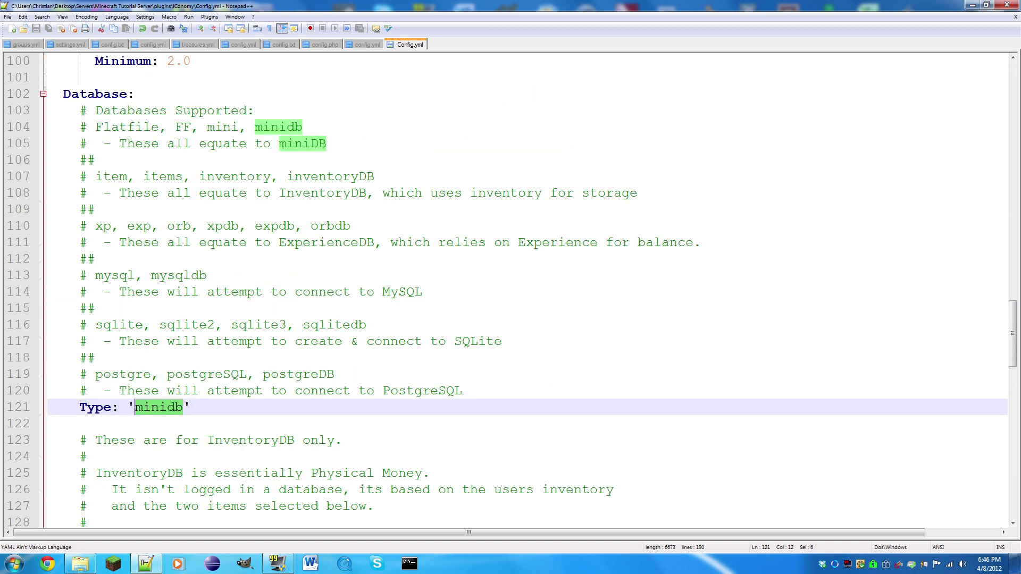
scroll(134, 308, "down", 10)
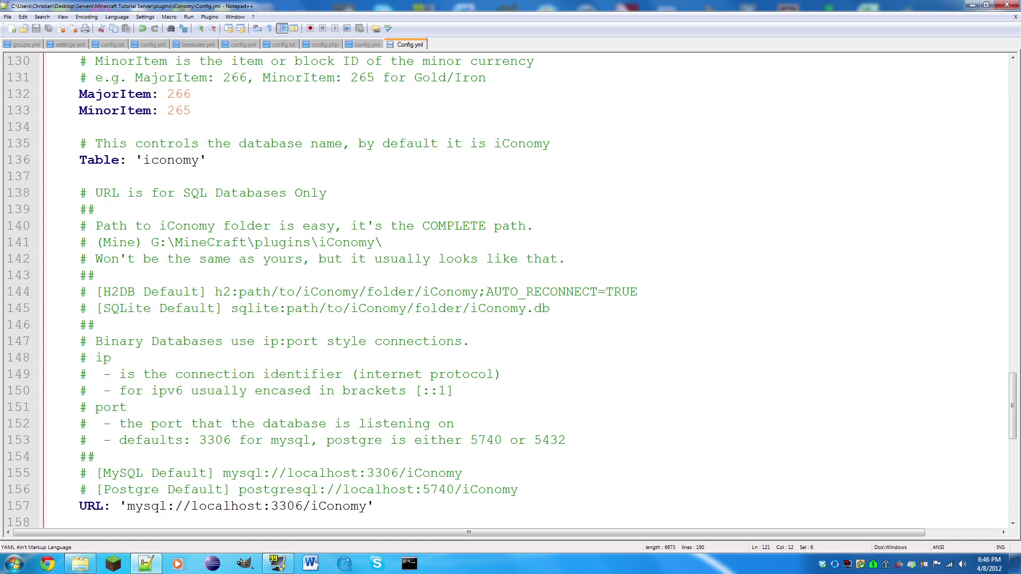
scroll(134, 309, "down", 4)
left_click_drag(207, 357, 128, 209)
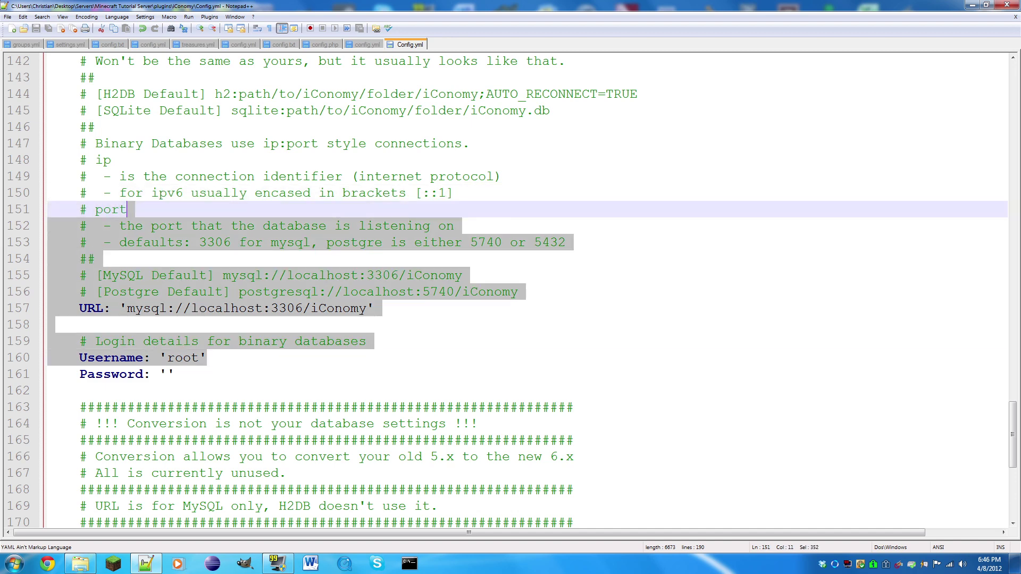
left_click(207, 357)
left_click_drag(206, 391, 122, 192)
Read through the Conversion section and the All setting at the end of the iConomy config file
scroll(121, 193, "down", 3)
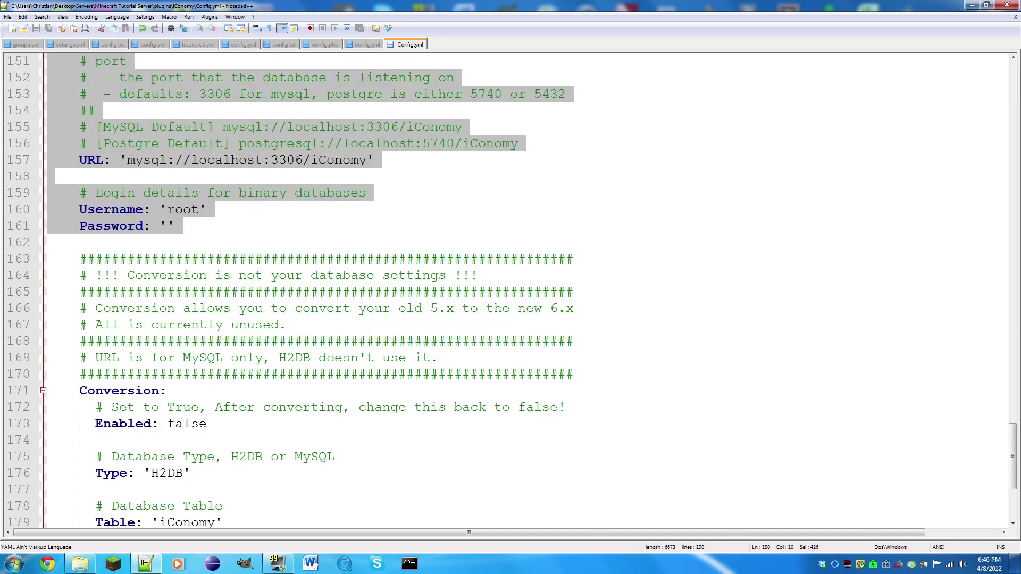
scroll(505, 290, "down", 1)
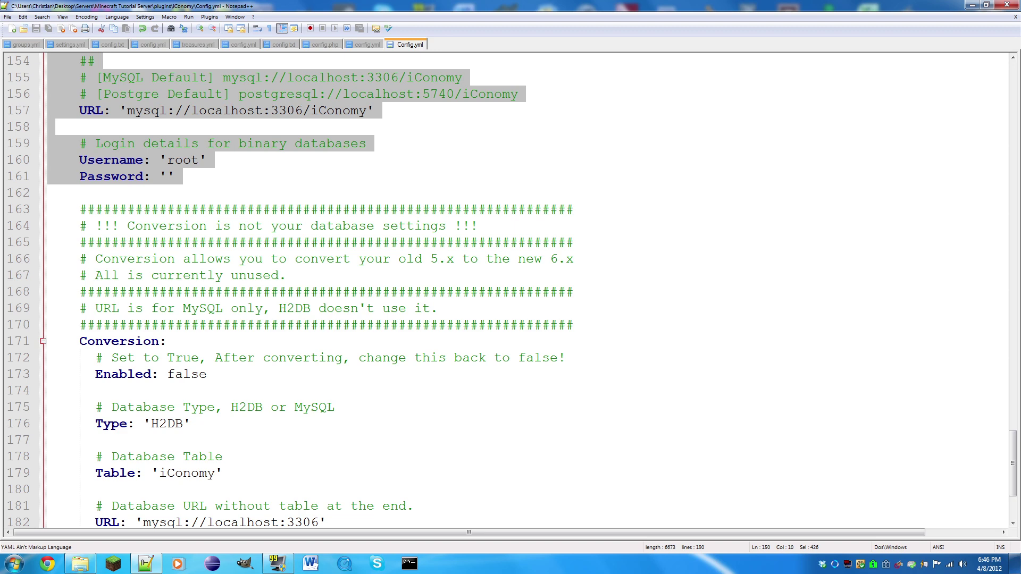
scroll(505, 289, "down", 2)
left_click_drag(190, 505, 148, 215)
scroll(148, 215, "down", 1)
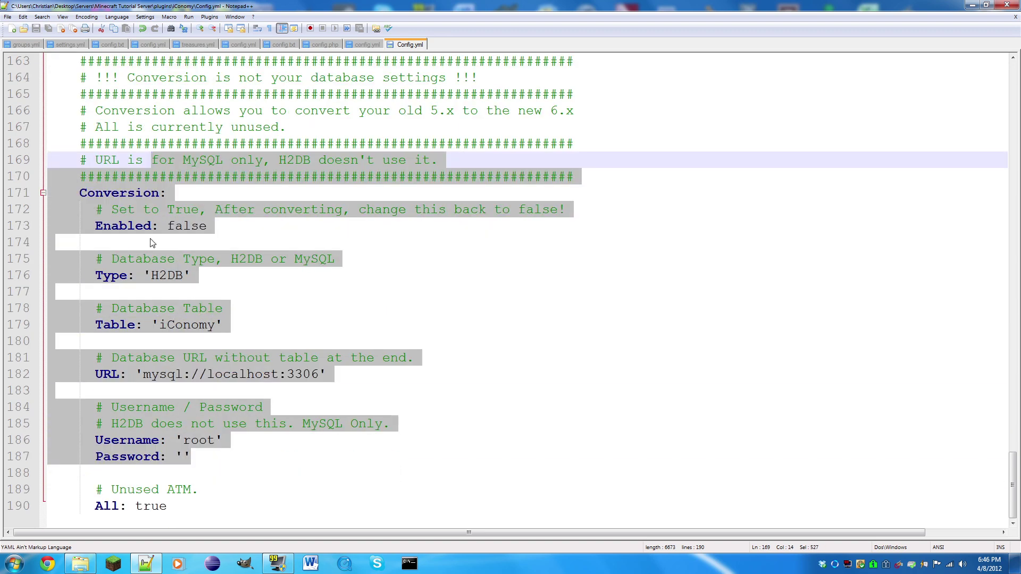
left_click_drag(171, 506, 191, 424)
left_click(169, 506)
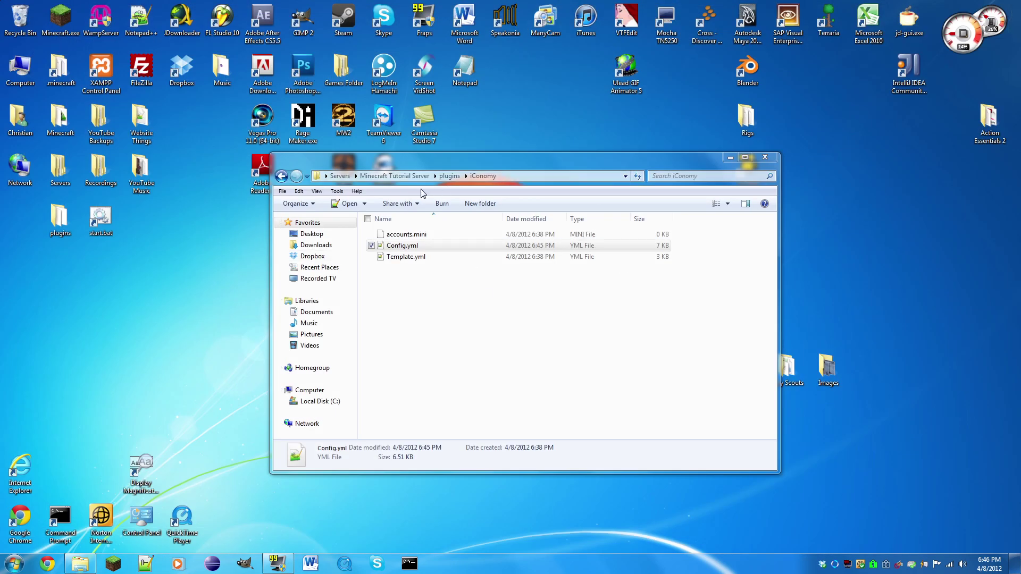
Go to the server's plugins folder and open config.yml from the ChestShop folder
left_click(449, 176)
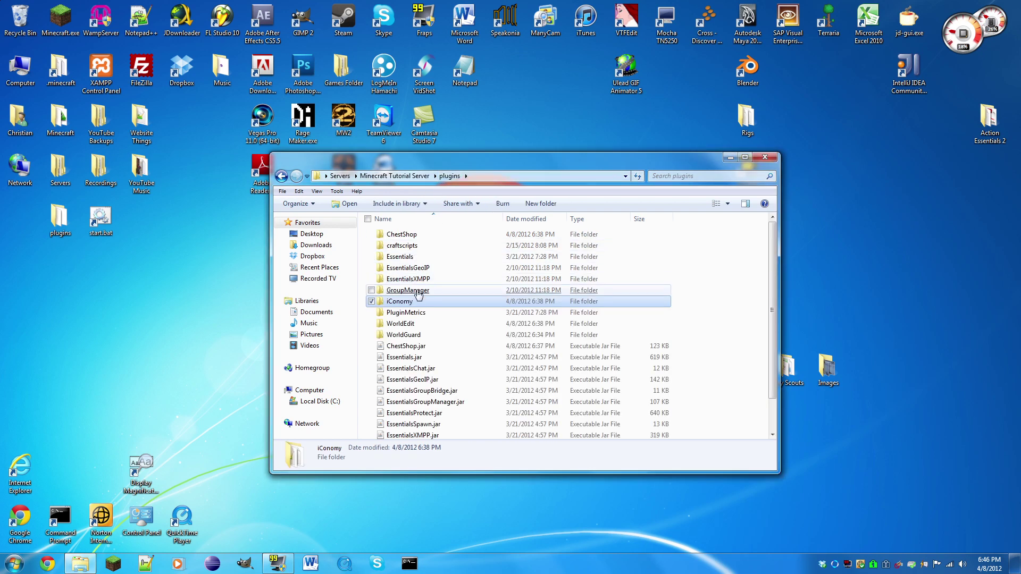
double_click(417, 234)
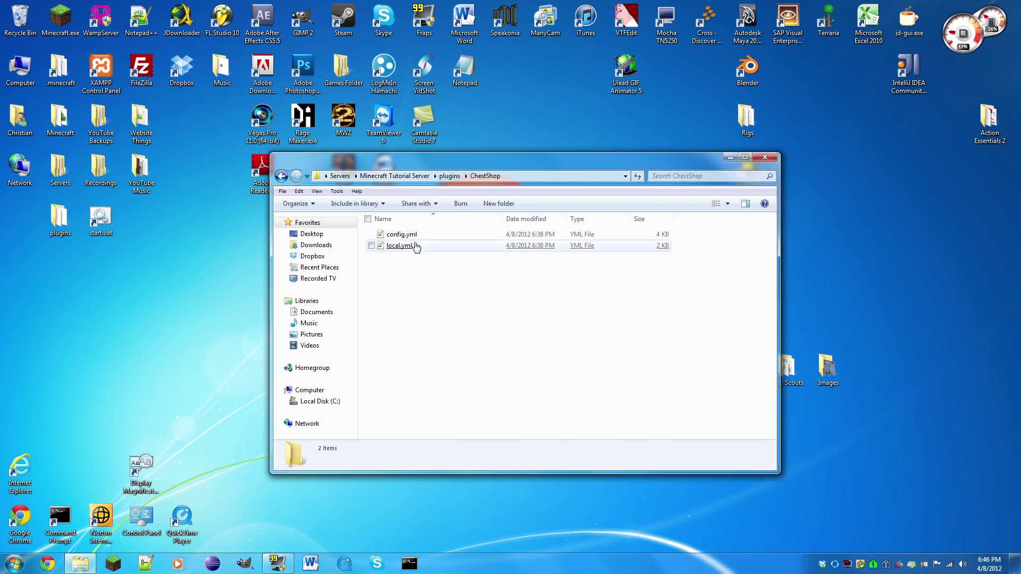
double_click(409, 235)
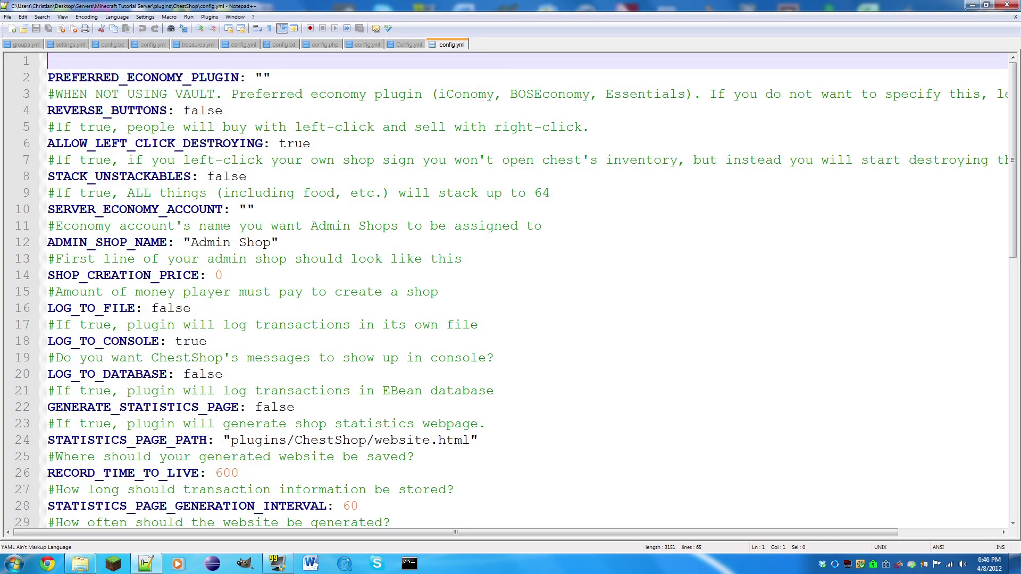
Look through the ChestShop settings, set PREFERRED_ECONOMY_PLUGIN to "iConomy" and save the file
left_click_drag(223, 209, 88, 195)
scroll(87, 195, "down", 12)
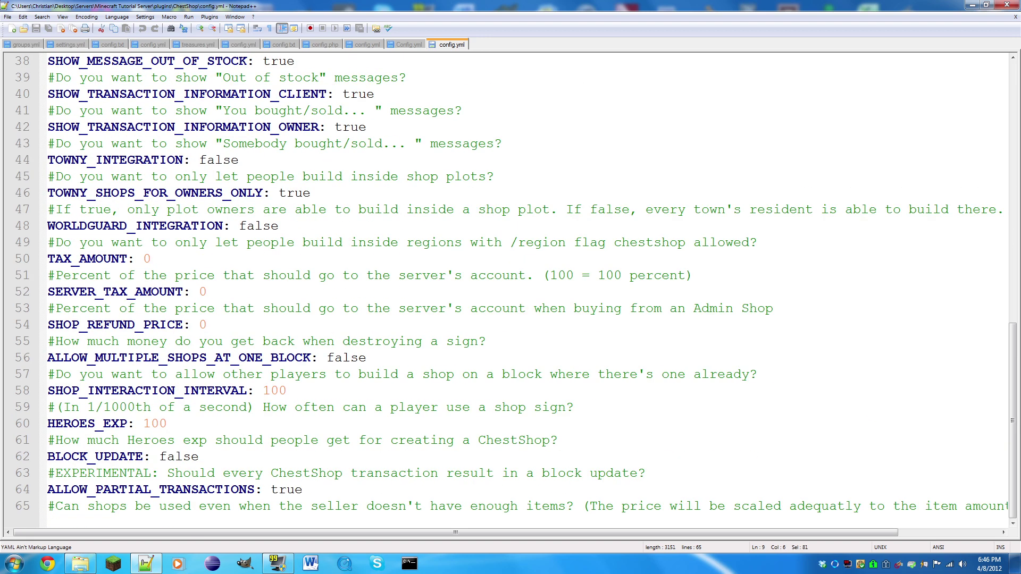
scroll(511, 290, "up", 12)
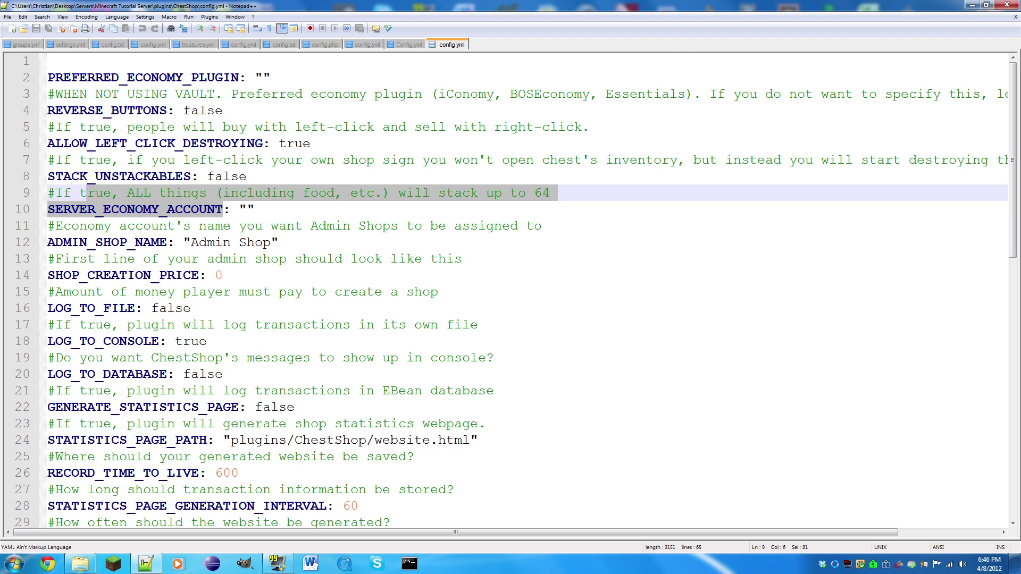
left_click(271, 77)
type("iConom")
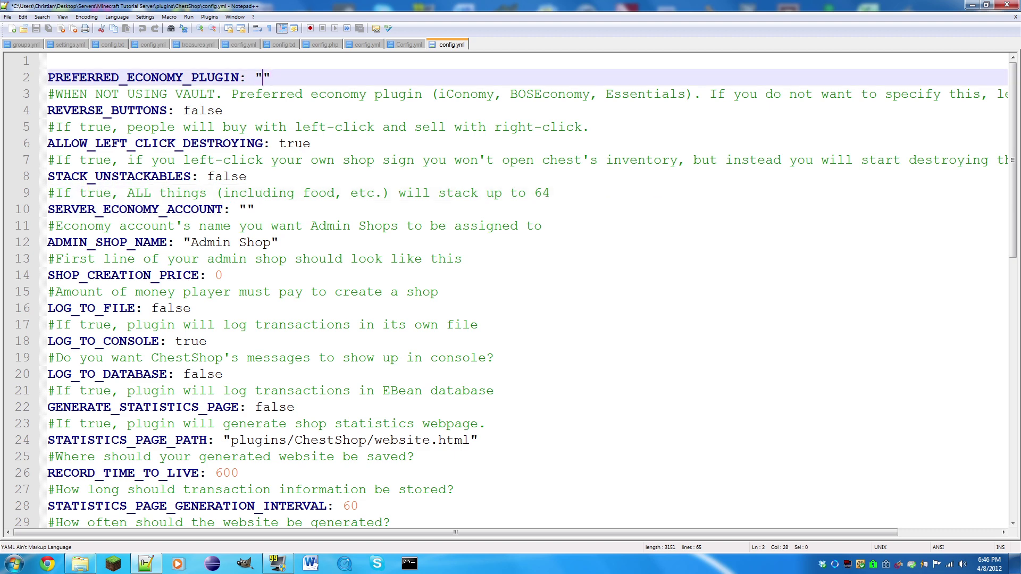
type("y")
key("ctrl+s")
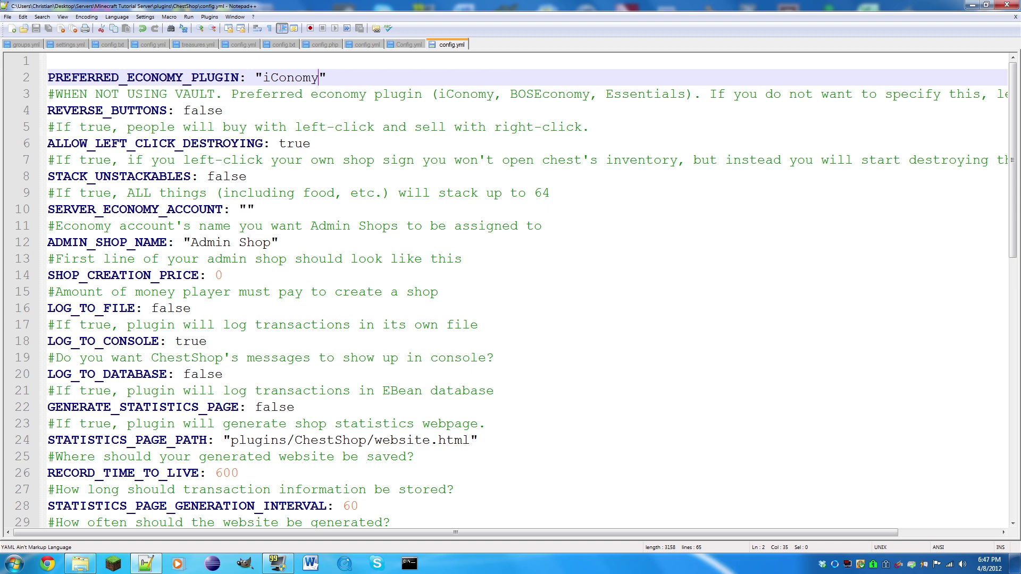
Set REVERSE_BUTTONS to true and save the ChestShop config file
double_click(202, 111)
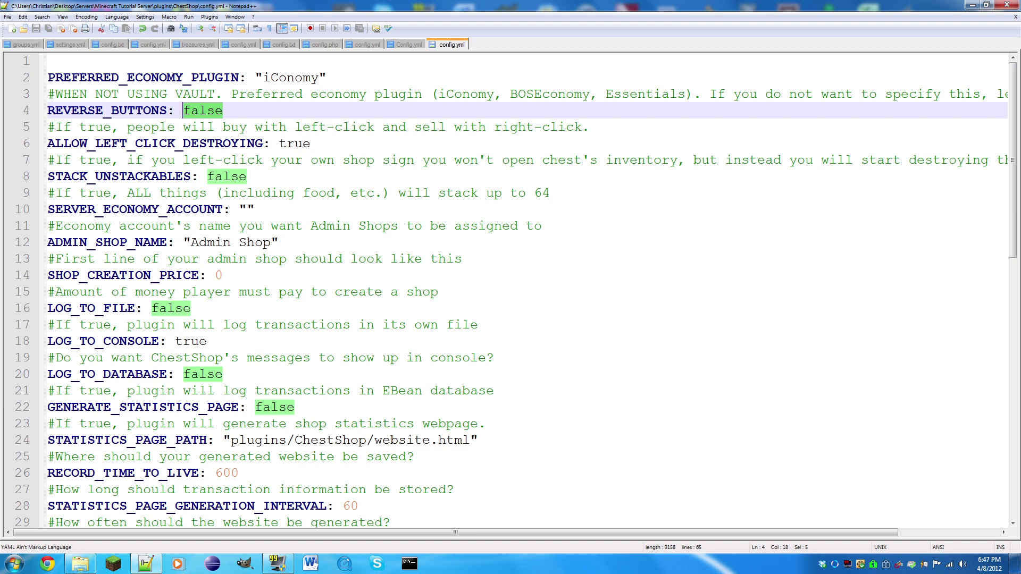
type("true")
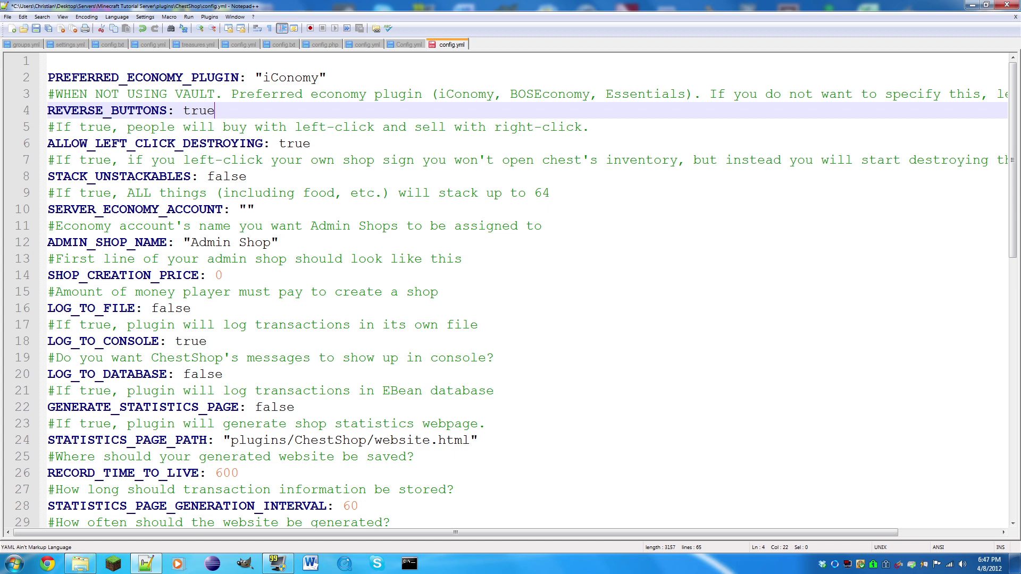
key("ctrl+s")
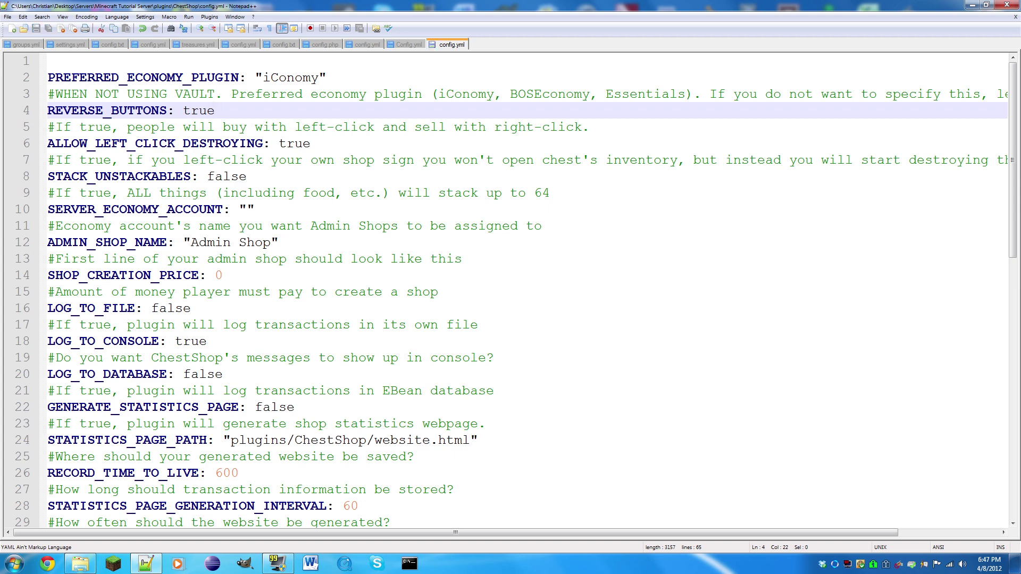
Set REVERSE_BUTTONS back to false and save the ChestShop config file
key("BackSpace")
key("BackSpace")
key("BackSpace")
key("BackSpace")
type("false")
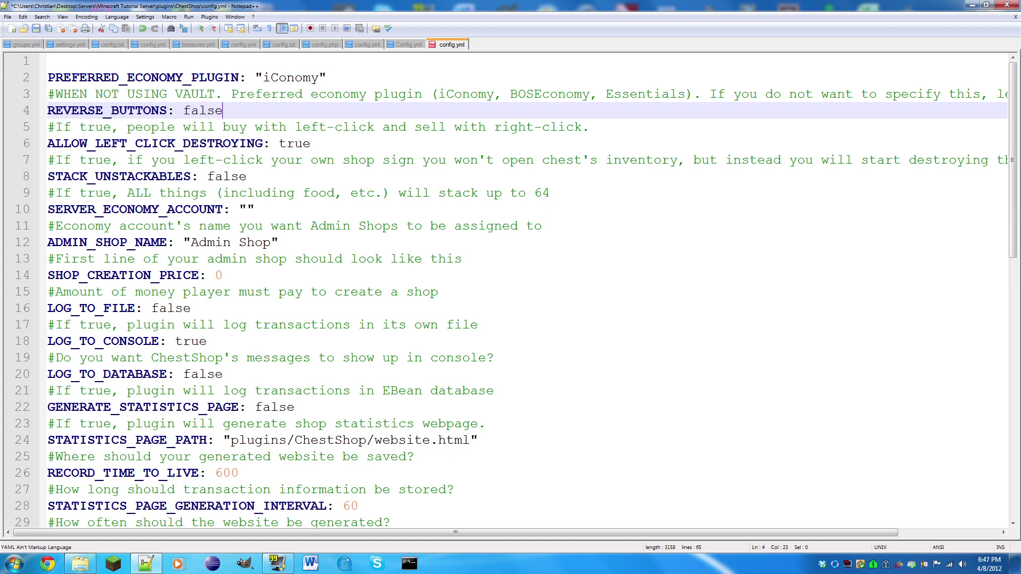
key("ctrl+s")
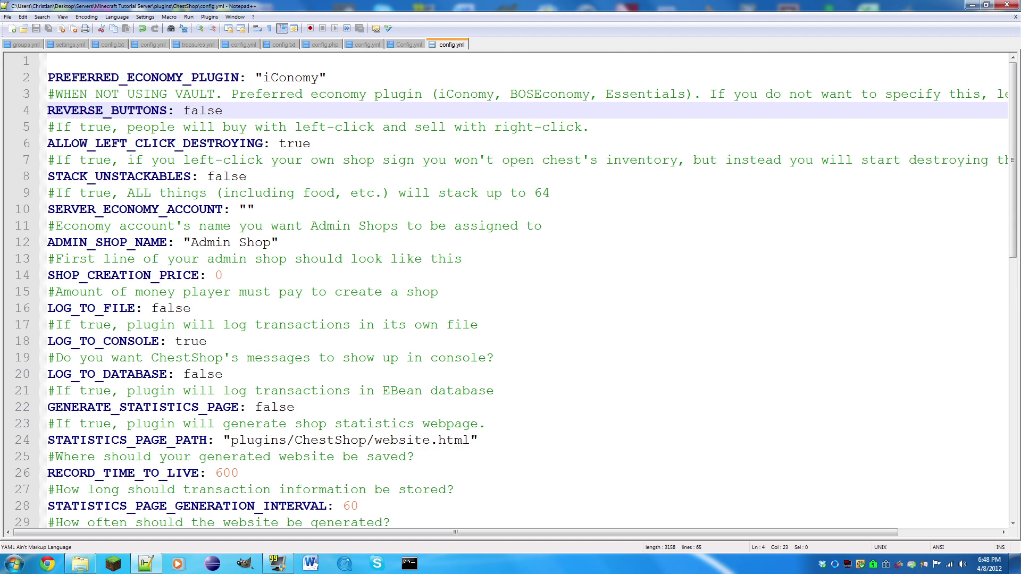
Set STACK_UNSTACKABLES to true and save the ChestShop config file
left_click_drag(247, 176, 208, 181)
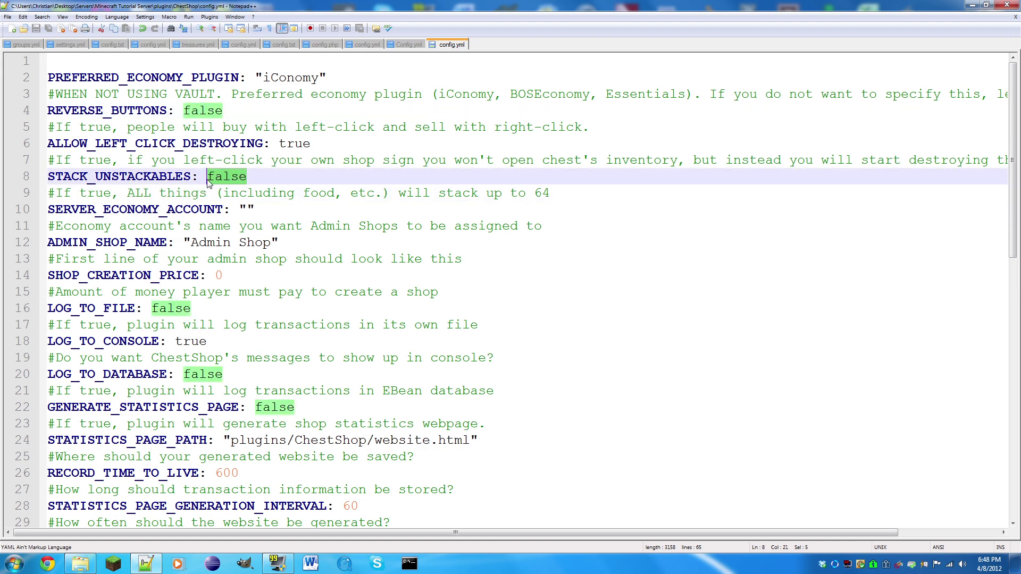
type("true")
key("ctrl+s")
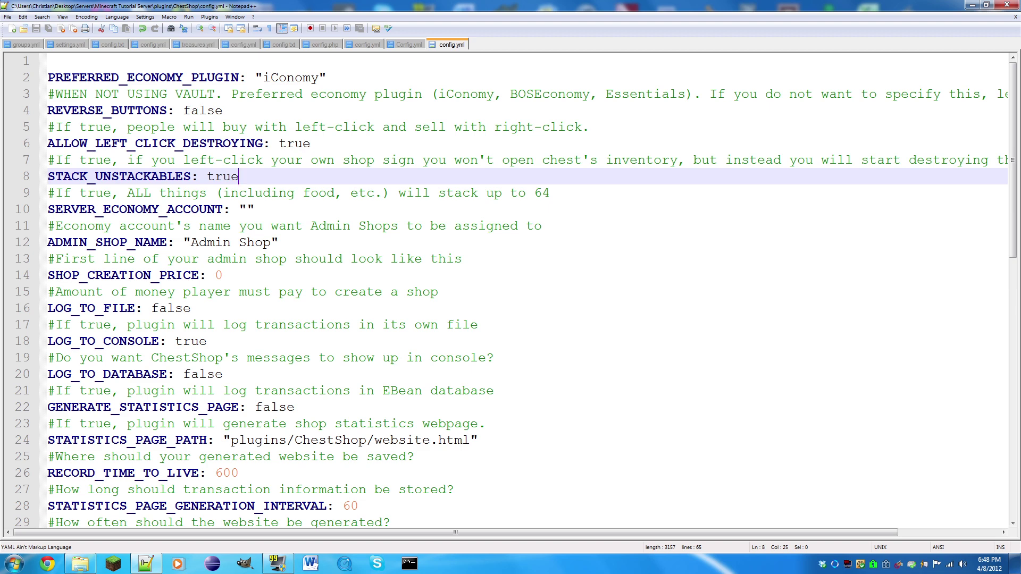
Set SERVER_ECONOMY_ACCOUNT to "MinecraftToGo" and save the ChestShop config file
left_click(247, 209)
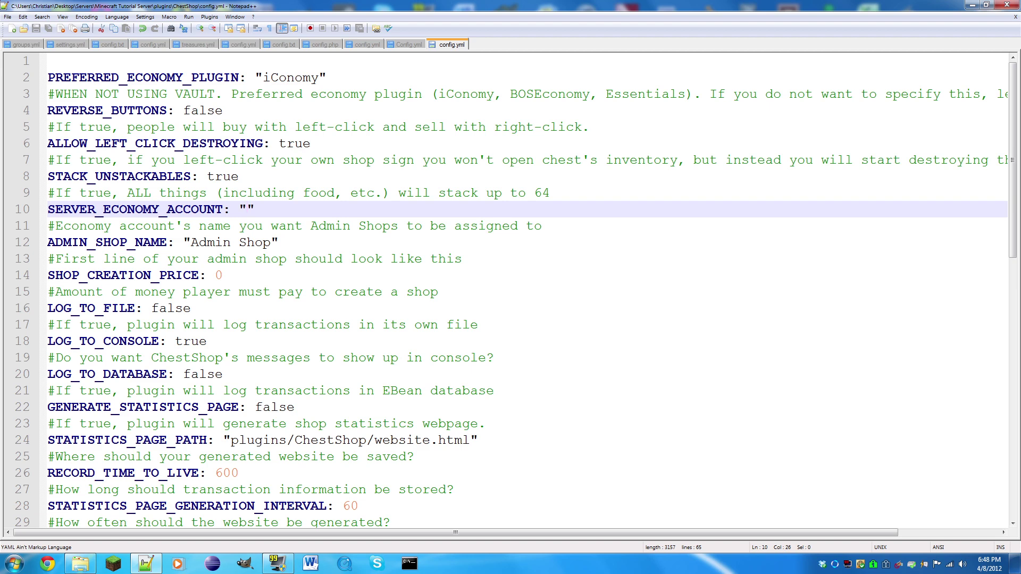
type("MinecraftToG")
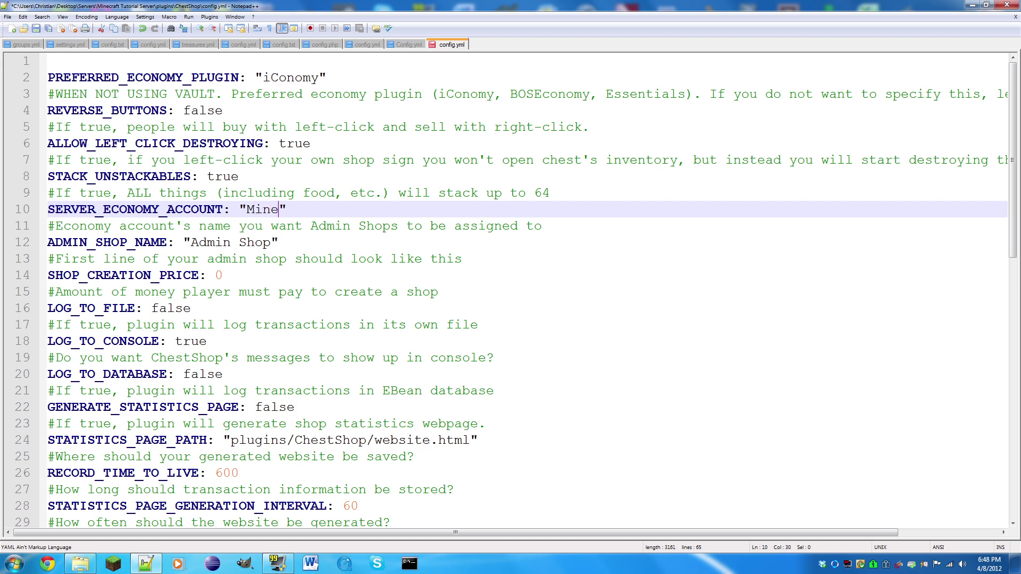
type("o")
key("ctrl+s")
Highlight the ADMIN_SHOP_NAME value to examine how admin shops are named
key("Down")
key("Down")
key("shift+Left")
key("shift+Left")
key("shift+Left")
key("shift+Left")
key("shift+Left")
key("shift+Left")
key("shift+Left")
key("shift+Left")
key("shift+Left")
key("shift+Left")
key("shift+Left")
key("shift+Left")
key("shift+Left")
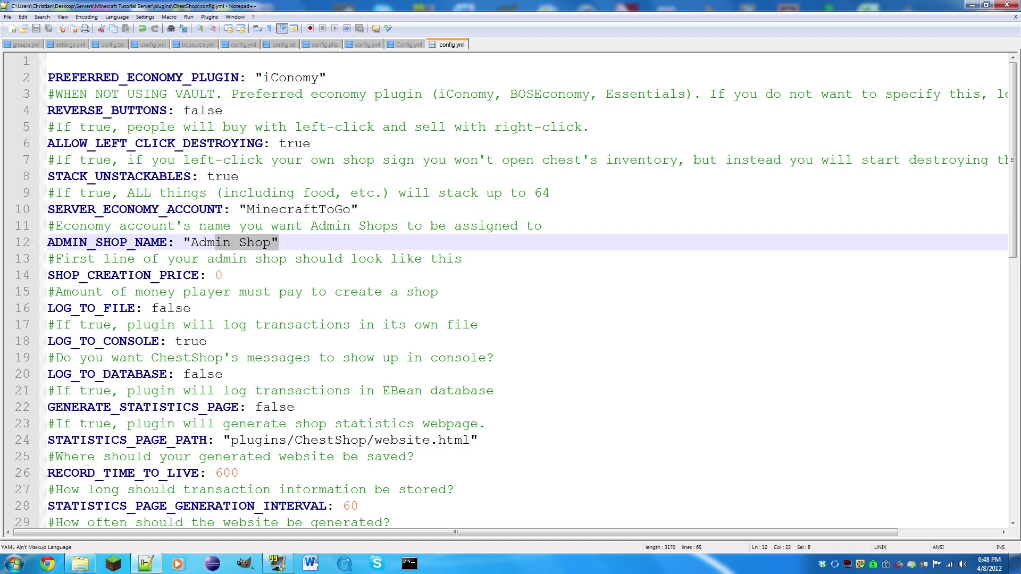
key("shift+Right")
Highlight the SERVER_ECONOMY_ACCOUNT value to examine which account admin shops are assigned to
key("Up")
key("Up")
key("End")
key("shift+Left")
key("shift+Left")
key("shift+Left")
key("shift+Left")
key("shift+Left")
key("shift+Left")
key("shift+Left")
key("shift+Left")
key("shift+Left")
key("shift+Left")
key("shift+Left")
key("shift+Left")
key("shift+Left")
key("shift+Left")
key("shift+Left")
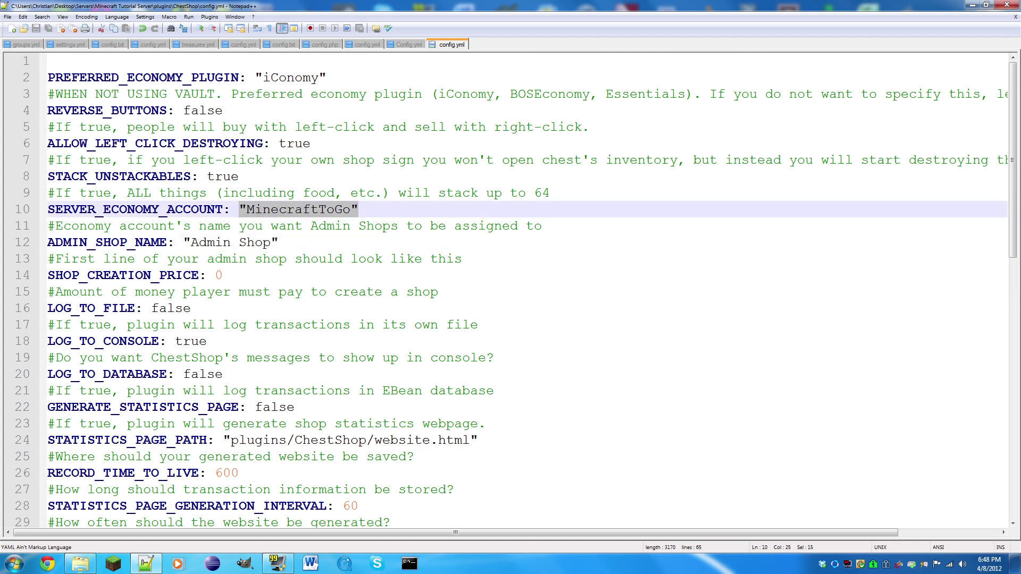
key("Down")
left_click_drag(350, 210, 247, 211)
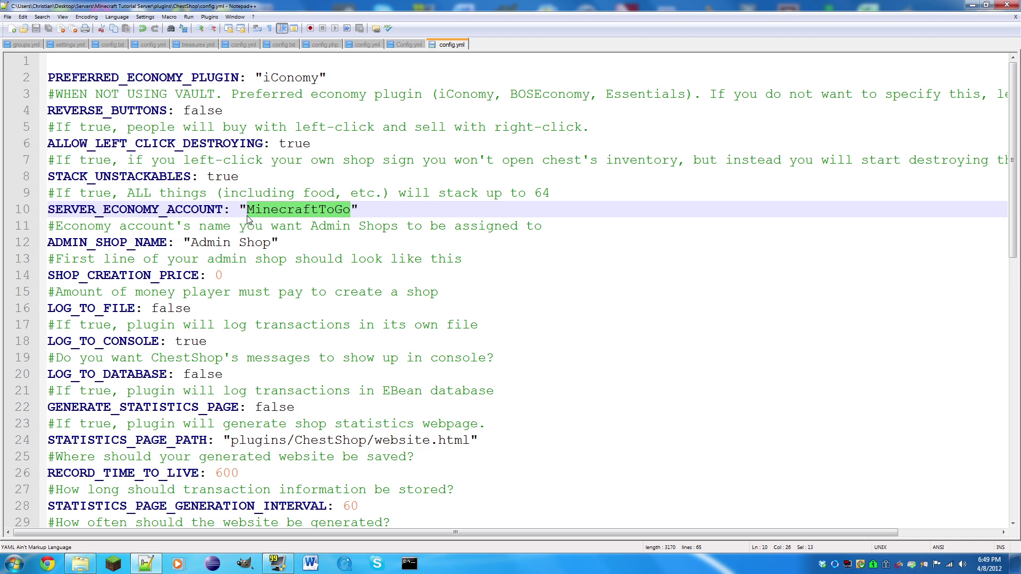
Set SERVER_ECONOMY_ACCOUNT to "I_am_an_admin_shop" and save the ChestShop config file
type("I_am_")
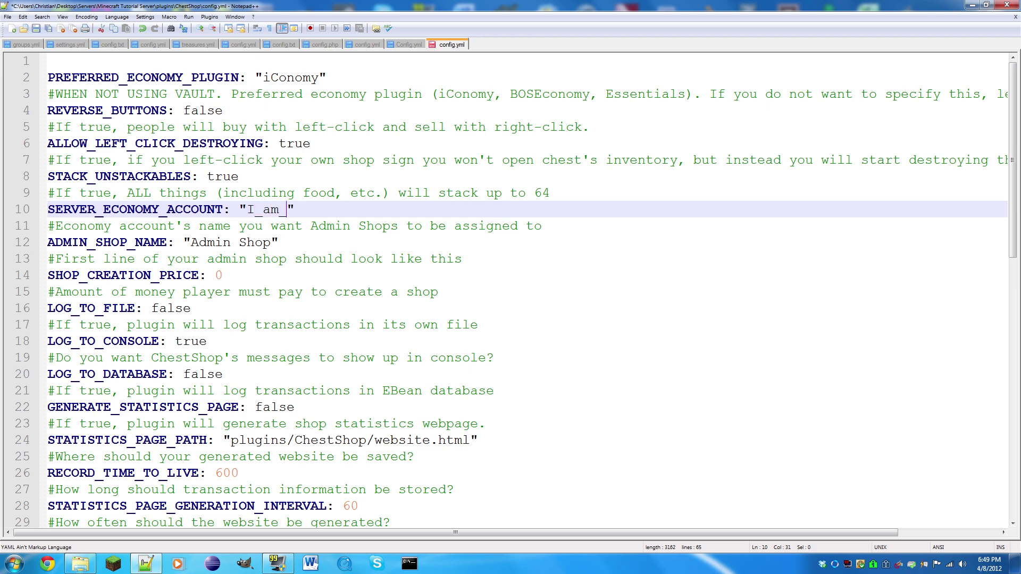
type("an_admin_shop")
key("ctrl+s")
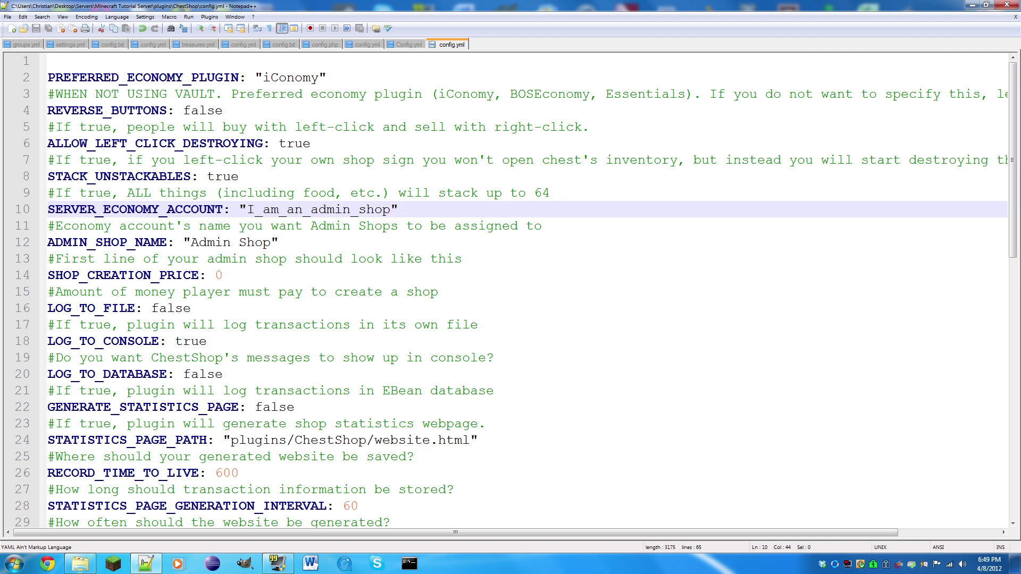
Clear the SERVER_ECONOMY_ACCOUNT value, leaving empty quotation marks, and save the config file
key("BackSpace")
key("BackSpace")
key("BackSpace")
key("BackSpace")
key("BackSpace")
key("BackSpace")
key("BackSpace")
key("BackSpace")
key("BackSpace")
key("BackSpace")
key("BackSpace")
key("BackSpace")
key("BackSpace")
key("BackSpace")
key("BackSpace")
key("BackSpace")
key("BackSpace")
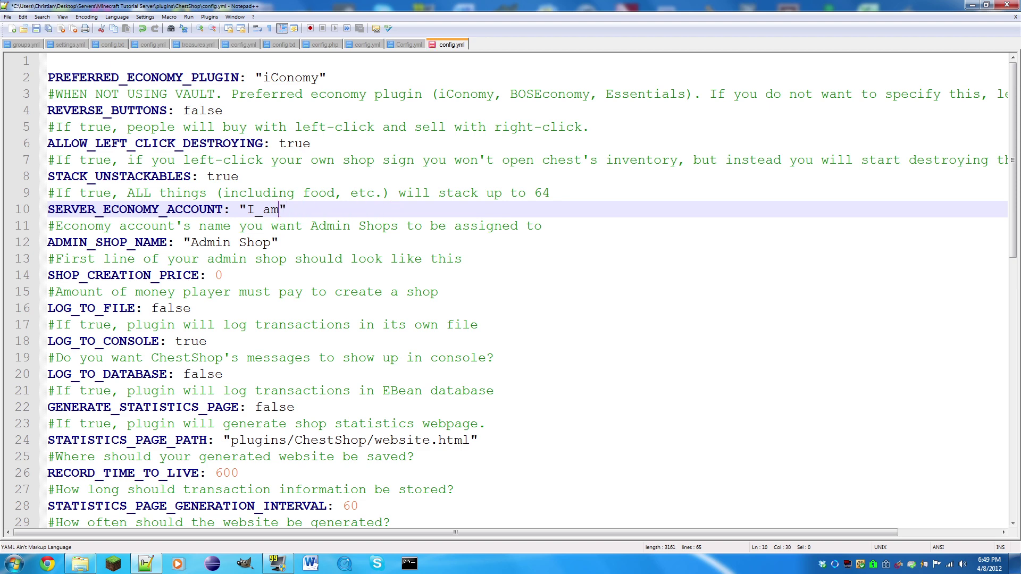
key("BackSpace")
key("ctrl+s")
Set SHOP_CREATION_PRICE to 25 and save the config file
left_click_drag(271, 243, 190, 242)
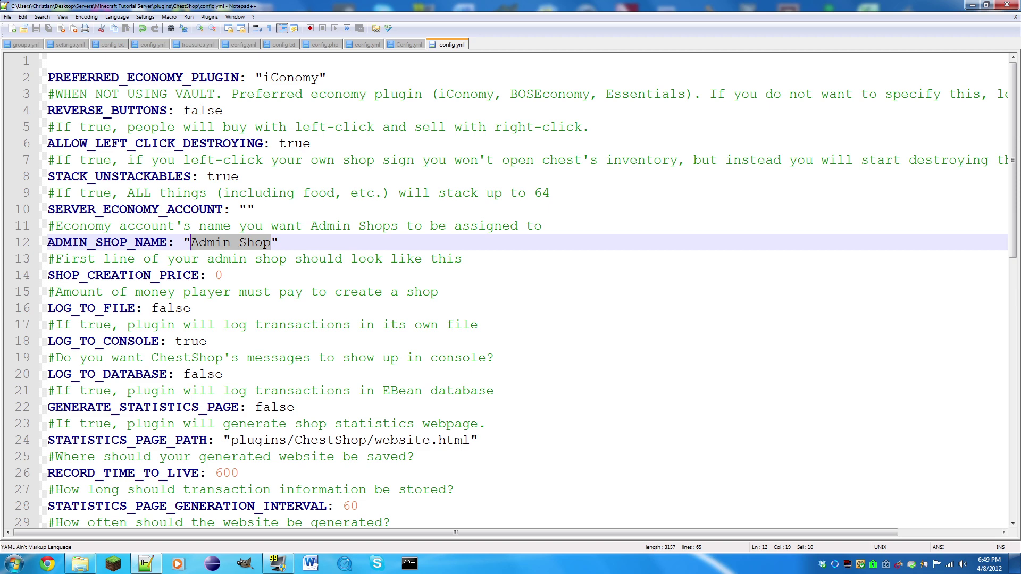
left_click(226, 275)
key("shift+Left")
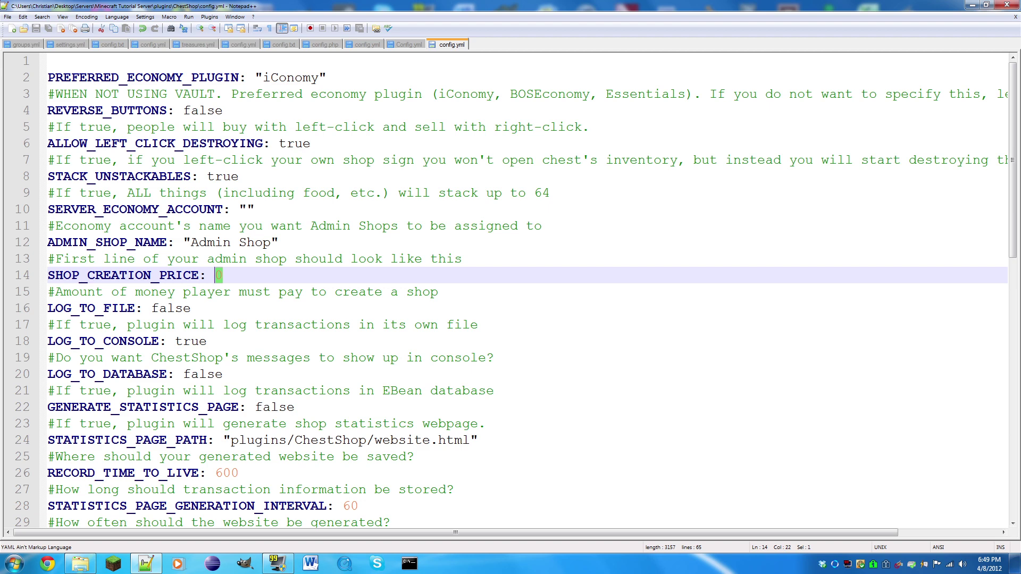
type("25")
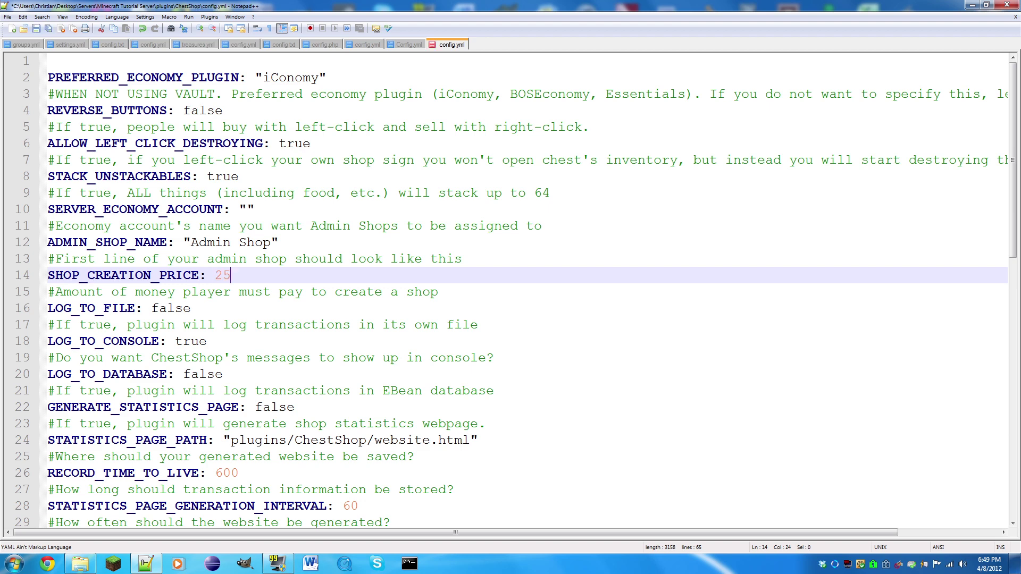
key("ctrl+s")
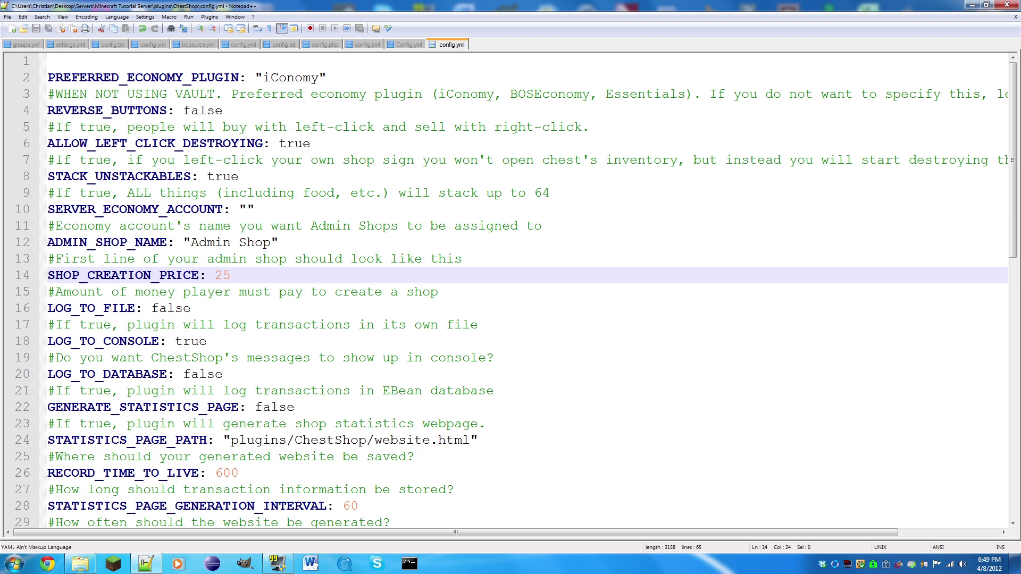
Set LOG_TO_CONSOLE to false and save the config file
key("Down")
key("Down")
key("ctrl+shift+Left")
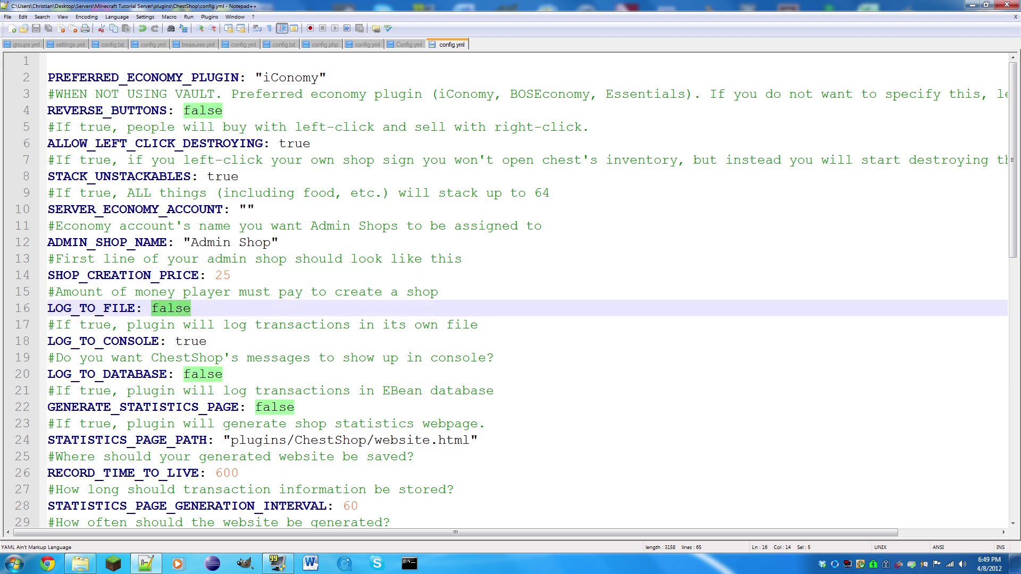
left_click_drag(207, 340, 178, 343)
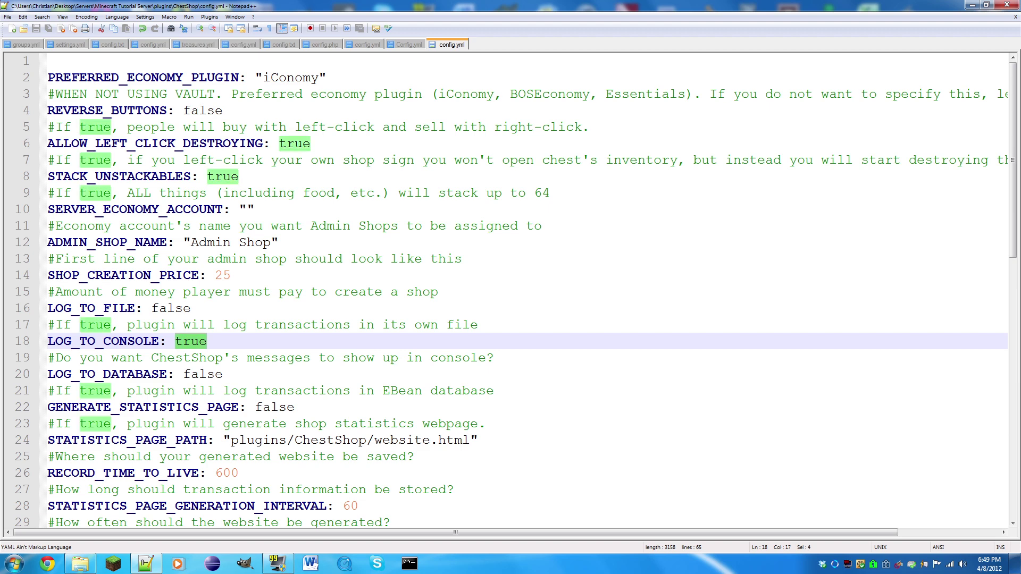
type("false")
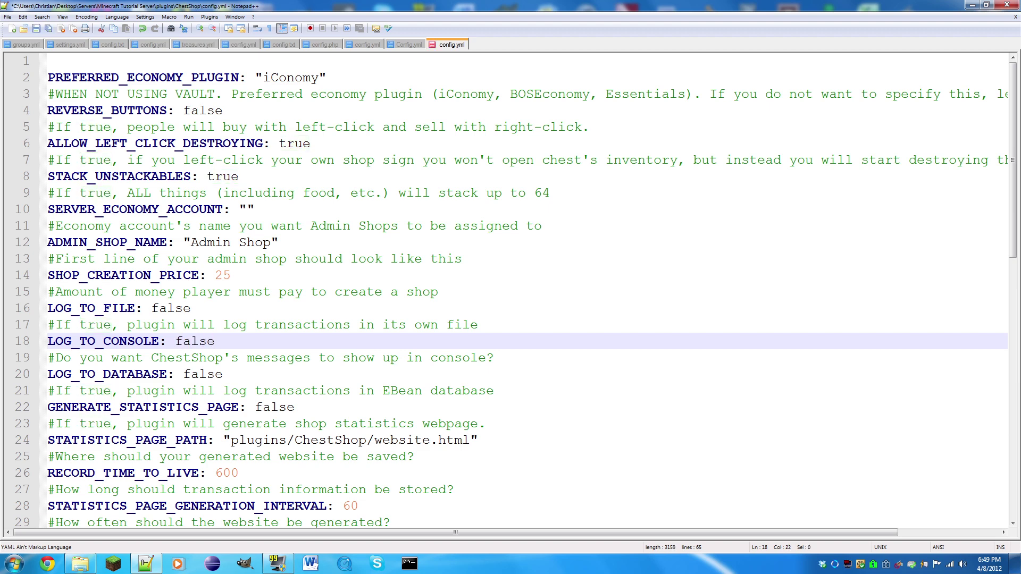
key("ctrl+s")
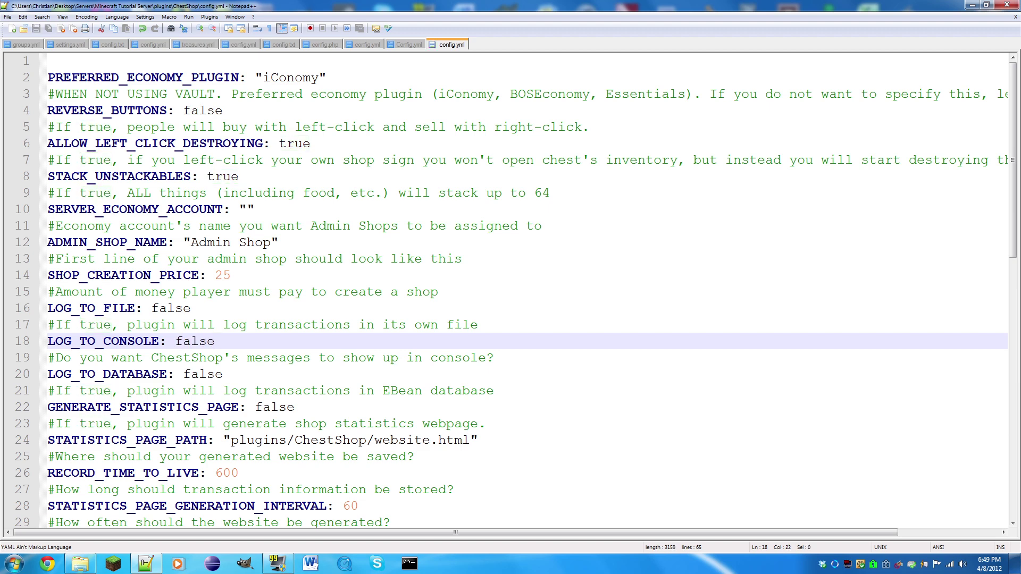
Set GENERATE_STATISTICS_PAGE to true and save the config file
scroll(510, 291, "down", 1)
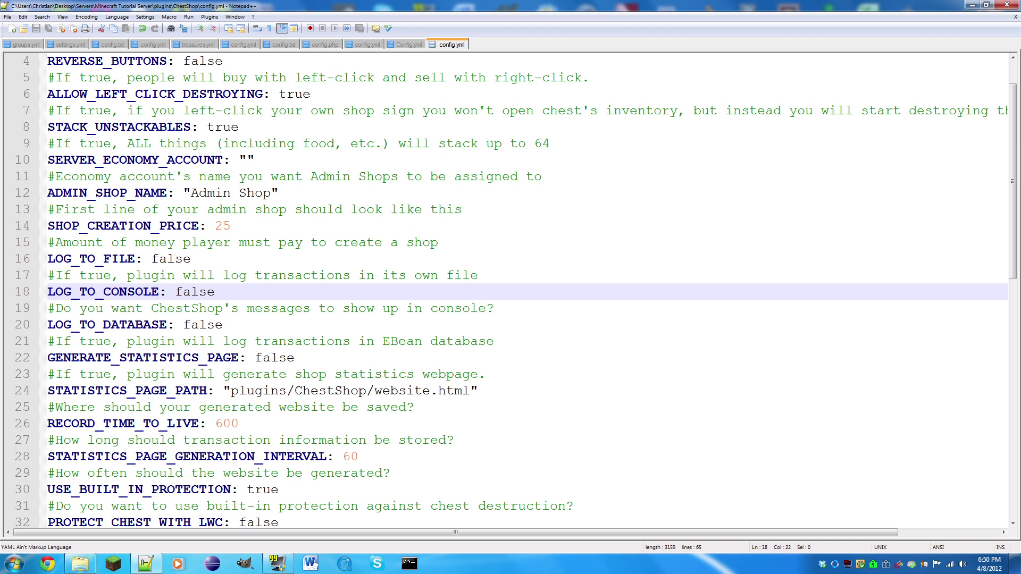
left_click_drag(247, 341, 199, 325)
left_click_drag(297, 358, 256, 358)
type("true")
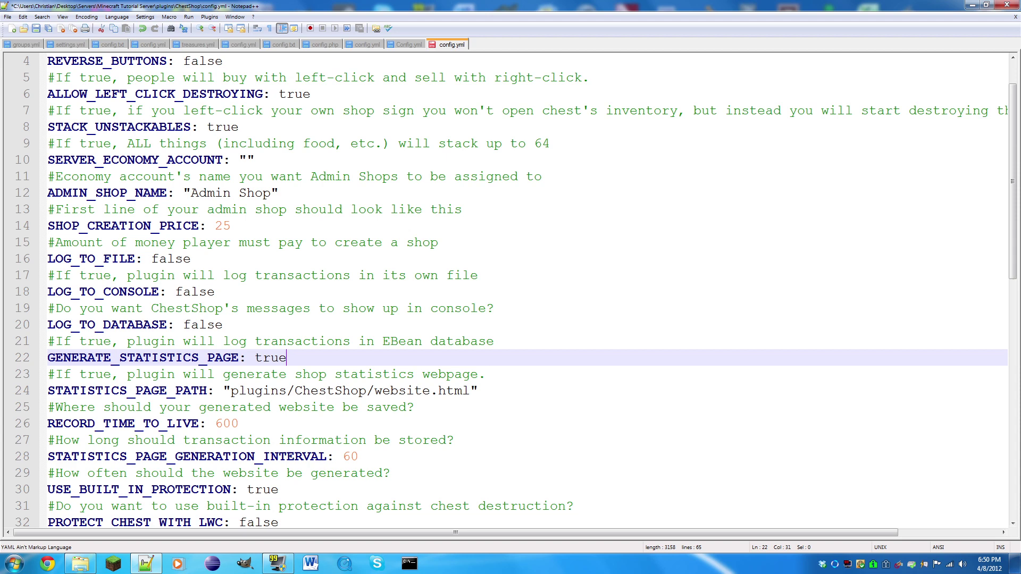
key("ctrl+s")
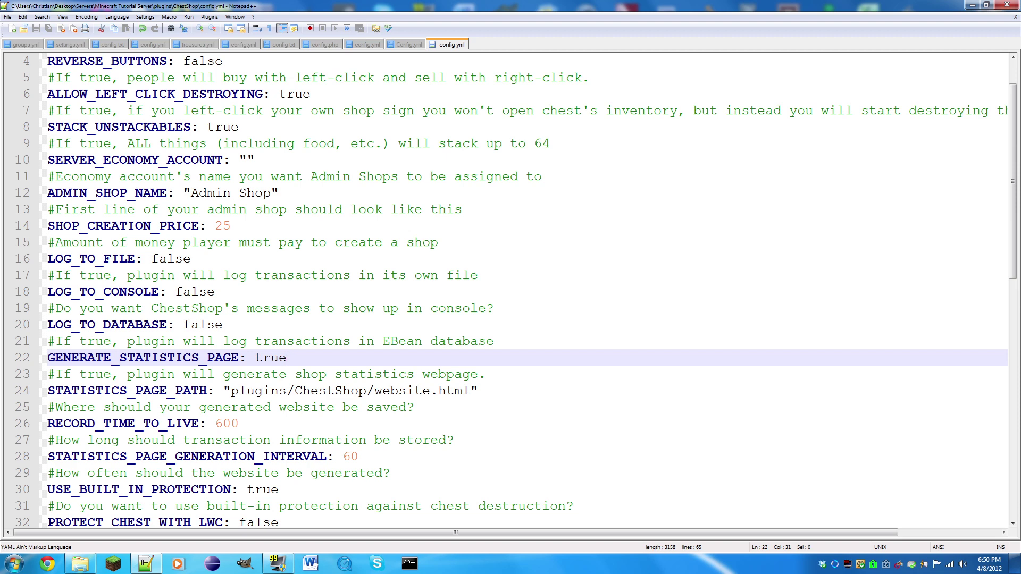
Review the statistics page options, re-enter 600 as the RECORD_TIME_TO_LIVE value and save the config file
left_click_drag(470, 391, 230, 391)
left_click_drag(287, 358, 256, 357)
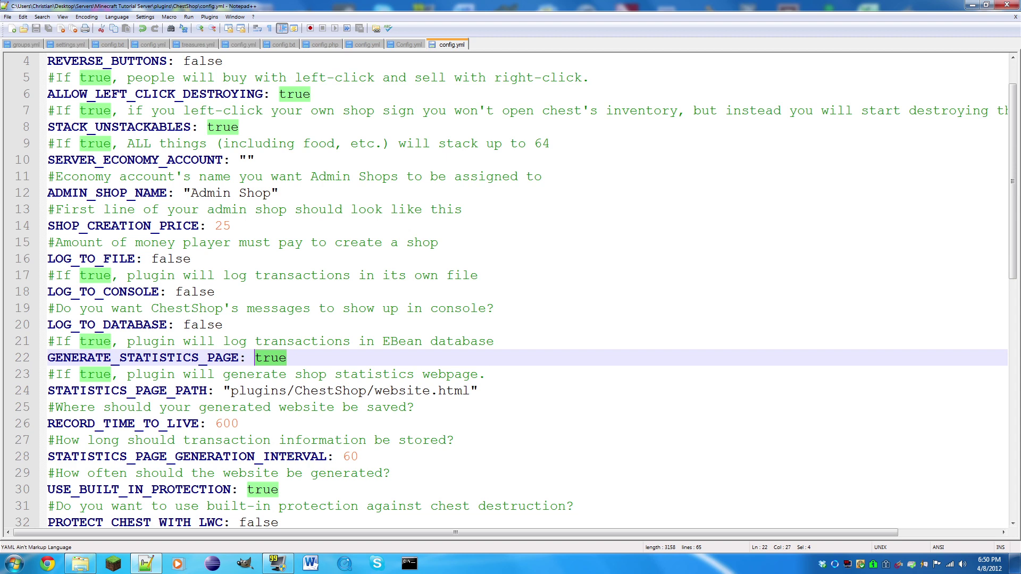
left_click_drag(239, 424, 215, 423)
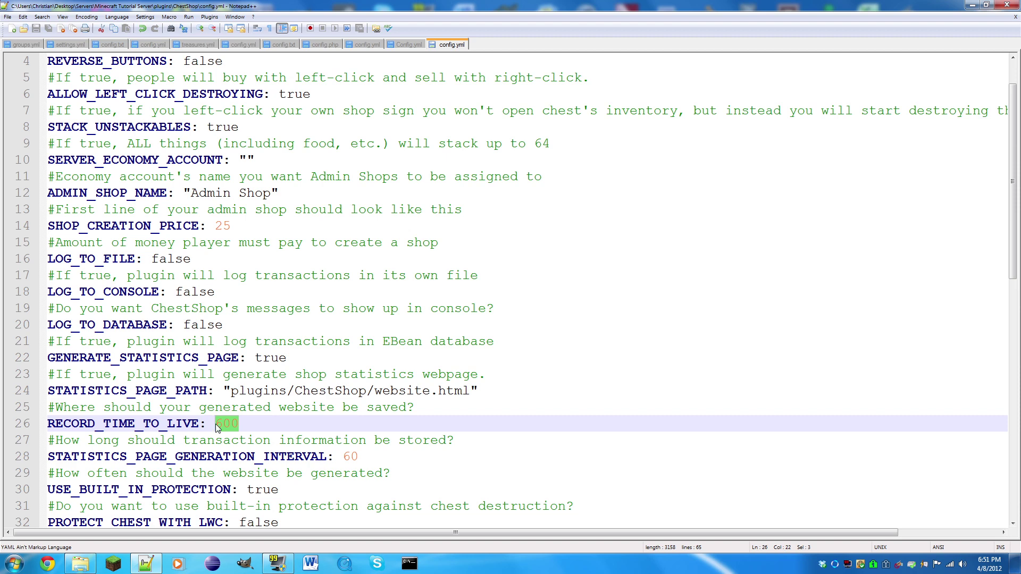
key("BackSpace")
type("600")
key("ctrl+s")
Highlight the RECORD_TIME_TO_LIVE and STATISTICS_PAGE_PATH lines to examine how long records are kept and where the page is saved
key("shift+Left")
key("shift+Left")
key("shift+Left")
key("shift+Left")
key("shift+Left")
left_click_drag(477, 390, 191, 390)
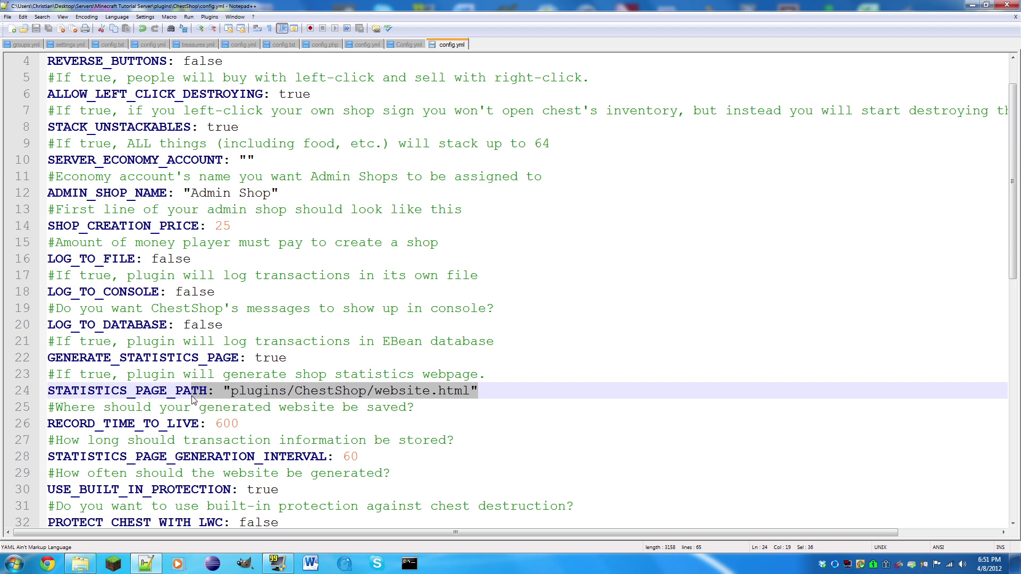
Set RECORD_TIME_TO_LIVE to 3600 and save the config file
left_click(250, 429)
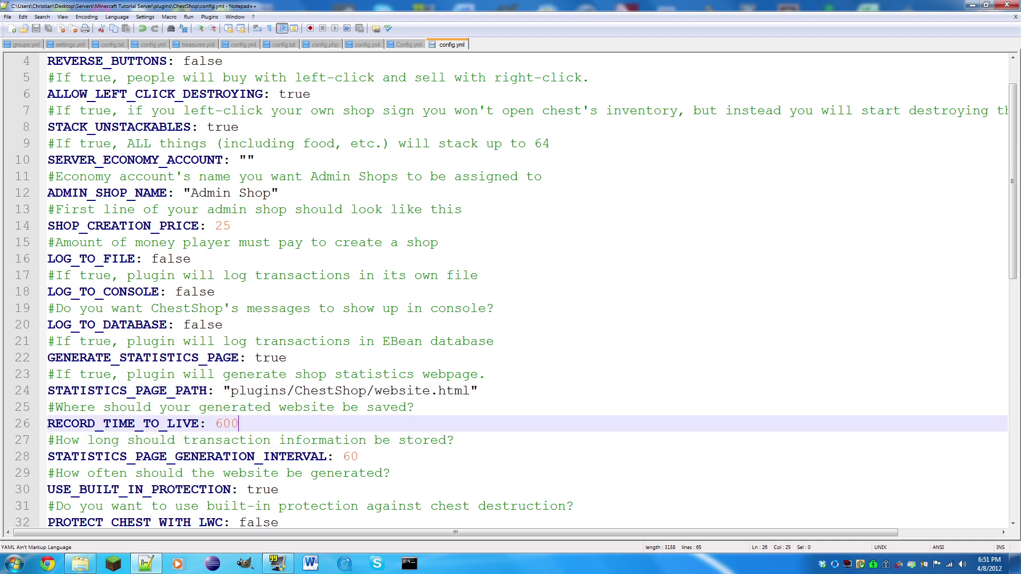
key("ctrl+shift+Left")
type("3")
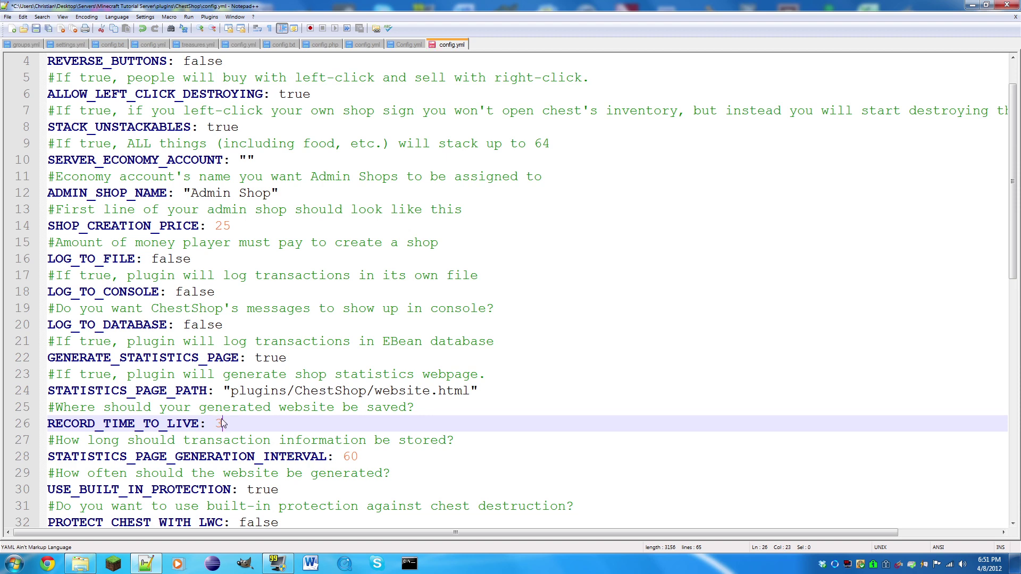
type("6000")
key("BackSpace")
key("ctrl+s")
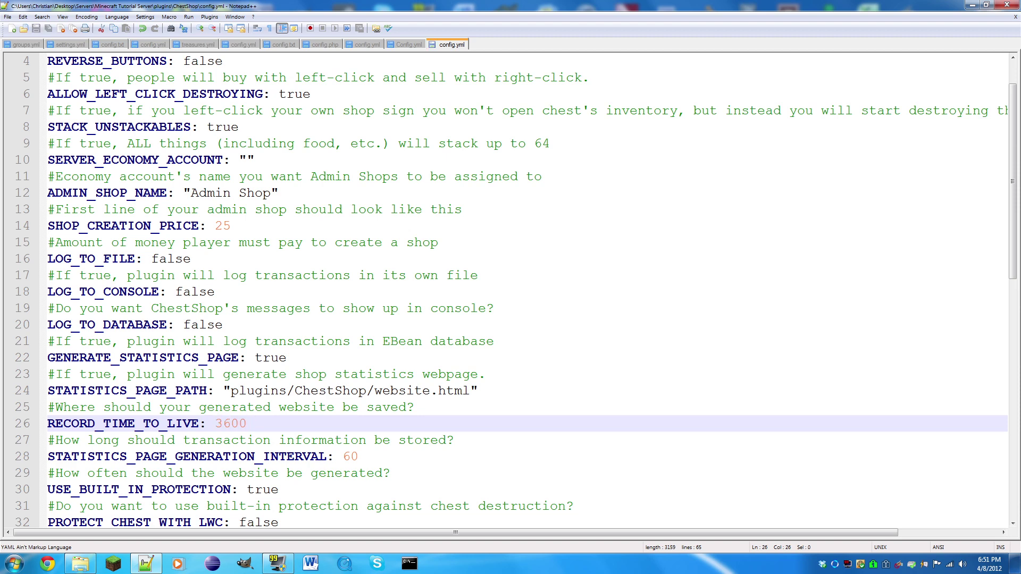
Highlight the STATISTICS_PAGE_GENERATION_INTERVAL value to examine how often the statistics page is generated
scroll(511, 292, "down", 1)
key("Down")
key("Down")
key("End")
key("shift+Left")
key("shift+Left")
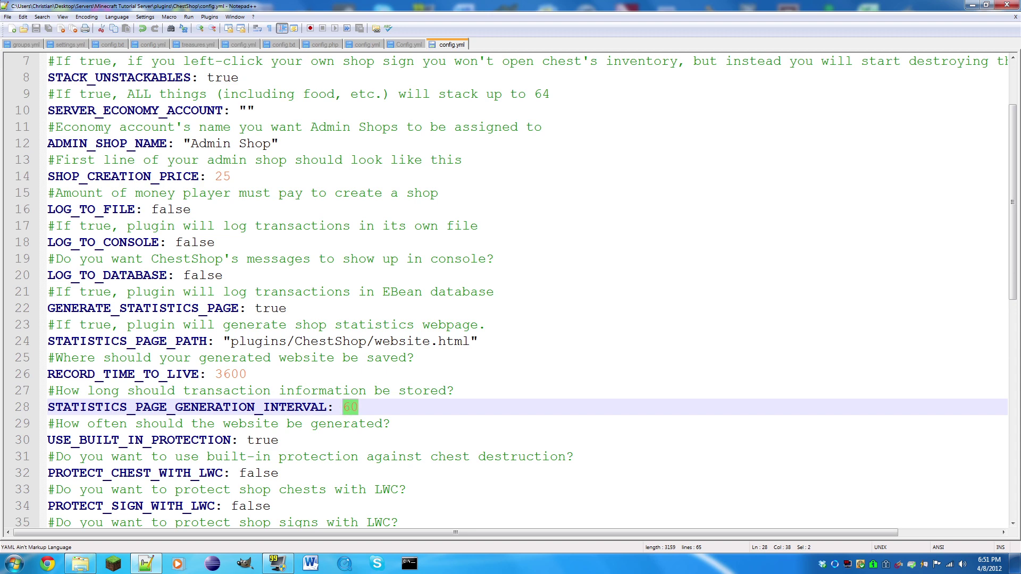
Highlight the STATISTICS_PAGE_PATH value and the generation interval to examine which page file is regenerated
key("Up")
key("Up")
key("Up")
key("Up")
key("End")
key("Left")
key("ctrl+shift+Left")
key("ctrl+shift+Left")
key("ctrl+shift+Left")
key("ctrl+shift+Left")
key("ctrl+shift+Left")
key("ctrl+shift+Left")
key("ctrl+shift+Left")
key("ctrl+shift+Left")
key("shift+Right")
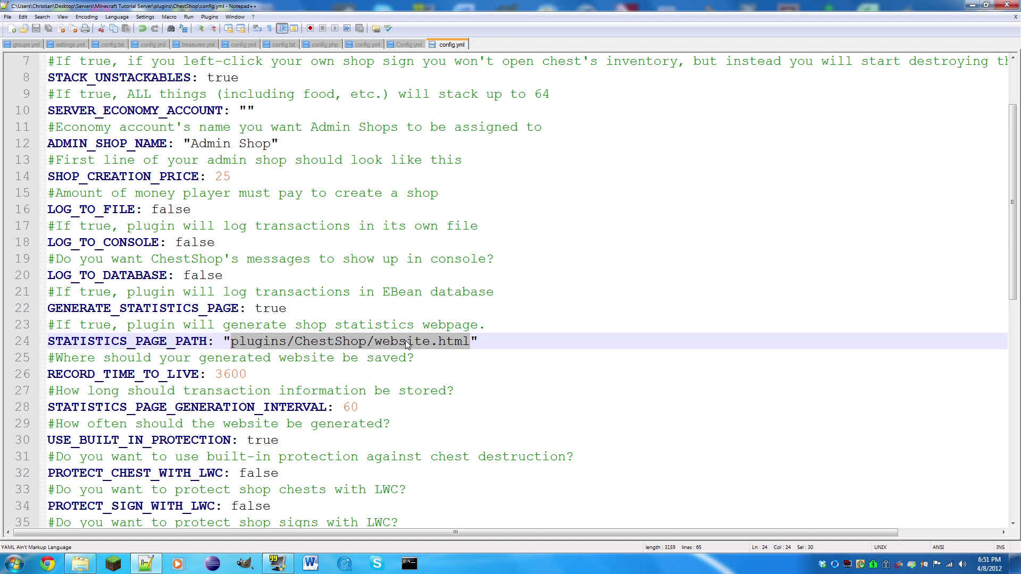
mouse_move(358, 407)
left_mouse_down()
mouse_move(336, 407)
mouse_move(359, 407)
mouse_move(345, 408)
left_mouse_up()
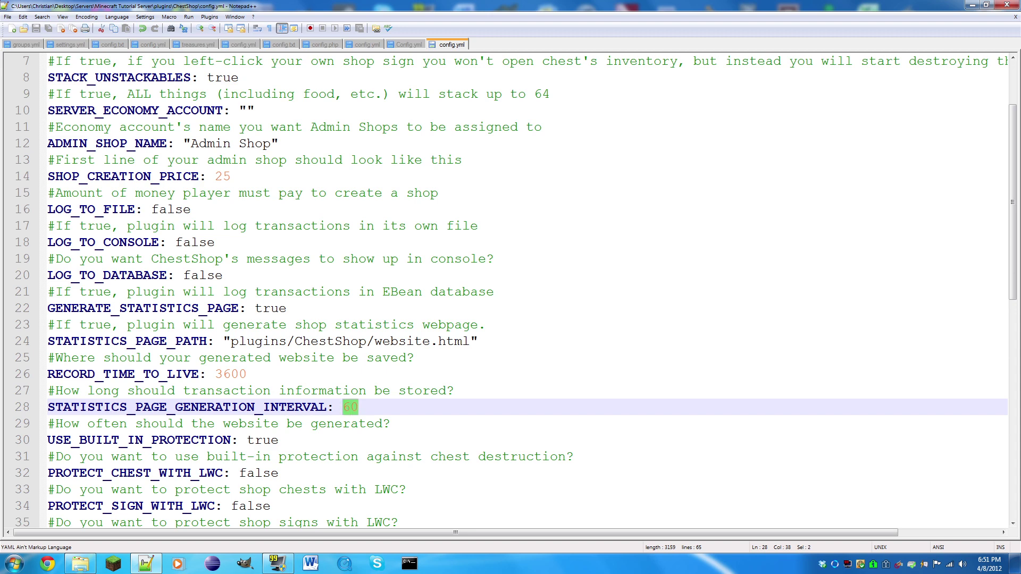
key("shift+Right")
key("shift+Left")
Highlight the USE_BUILT_IN_PROTECTION and PROTECT_CHEST_WITH_LWC values to examine how shop chests are protected
scroll(510, 292, "down", 1)
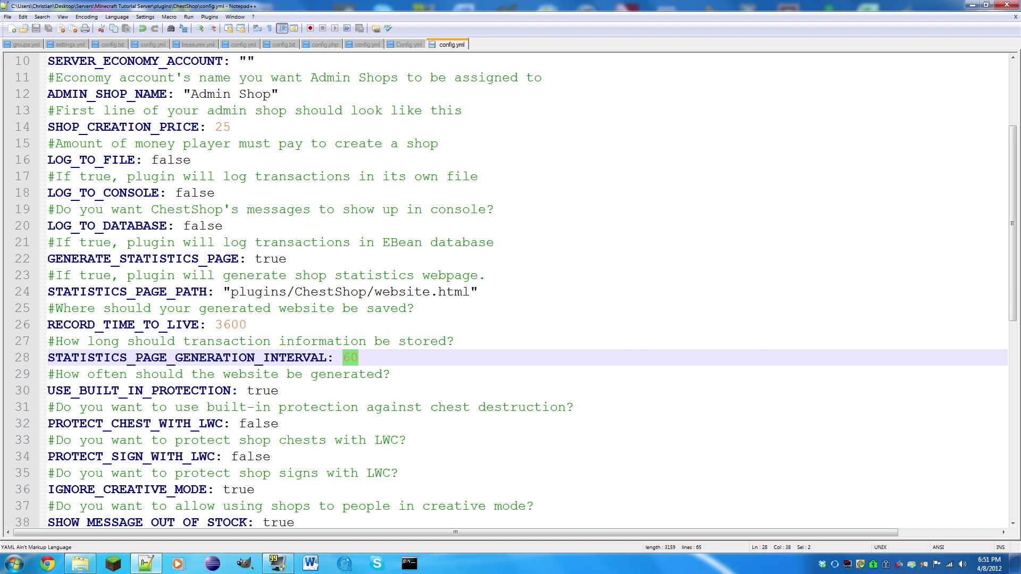
double_click(263, 390)
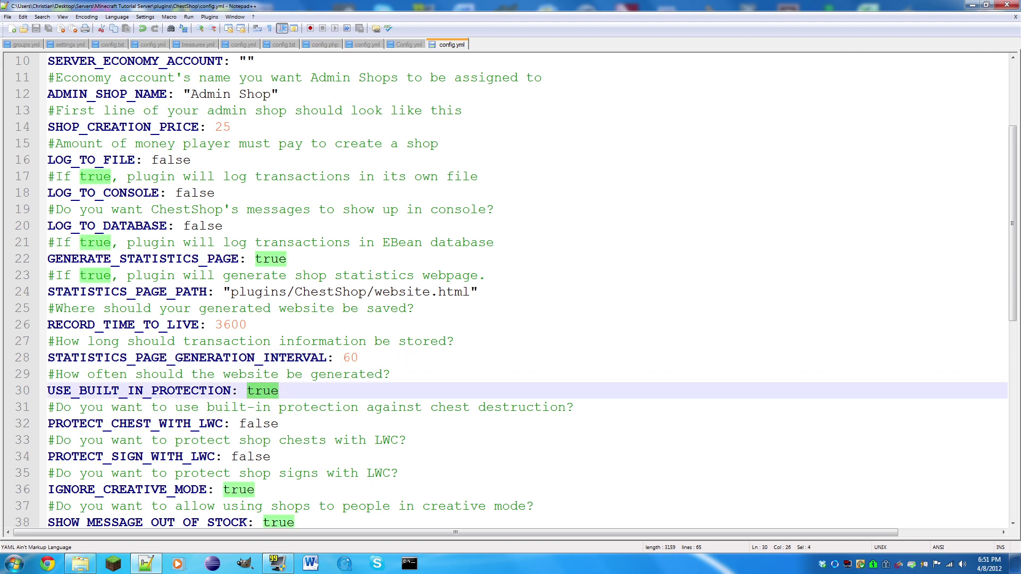
scroll(510, 292, "down", 1)
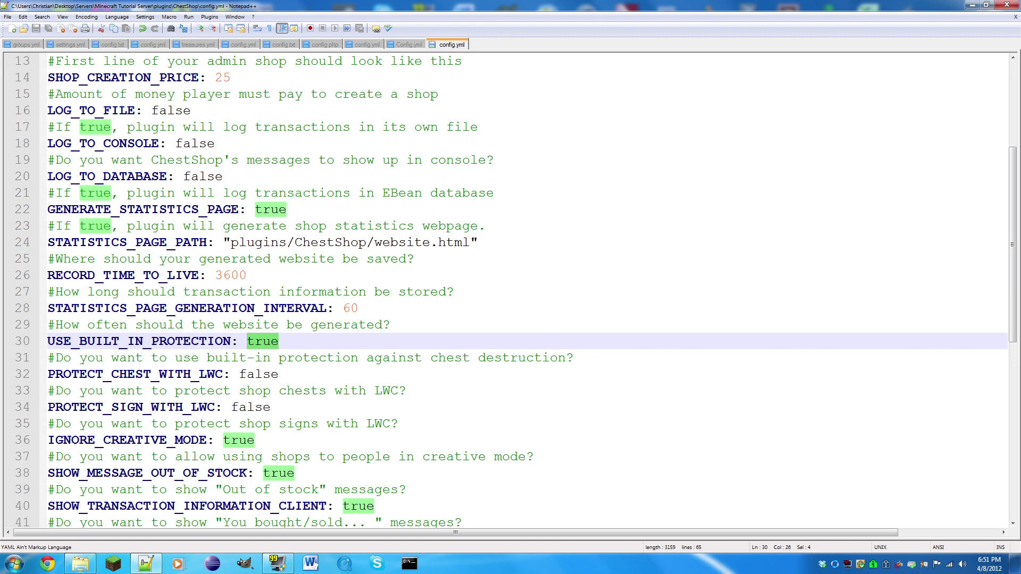
key("Down")
key("Down")
key("End")
key("shift+Left")
key("shift+Left")
key("shift+Left")
key("shift+Left")
key("shift+Left")
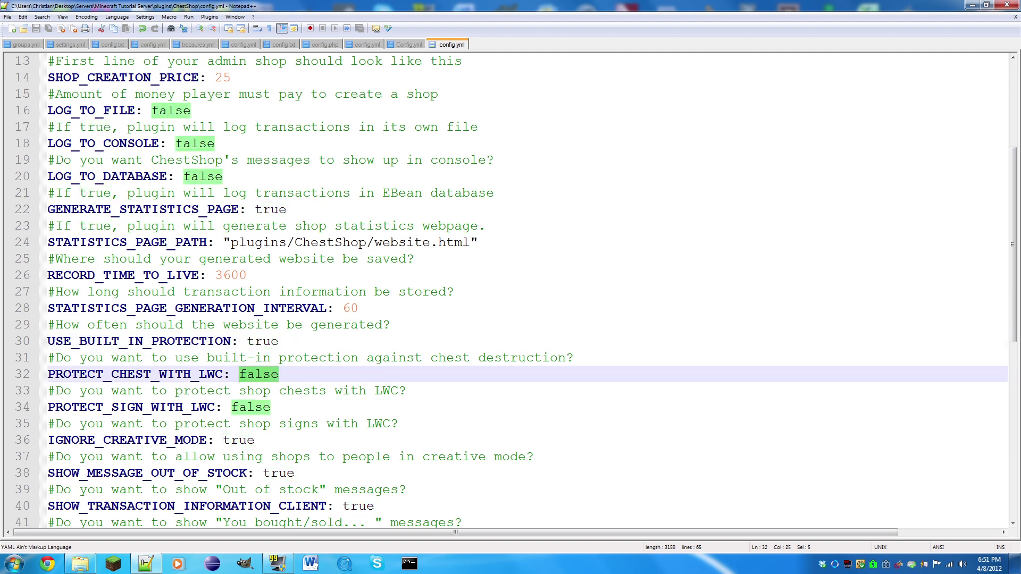
Highlight the PROTECT_SIGN_WITH_LWC value to examine whether shop signs are protected with LWC
key("Down")
key("Down")
key("End")
key("shift+Left")
key("shift+Left")
key("shift+Left")
key("shift+Left")
key("shift+Left")
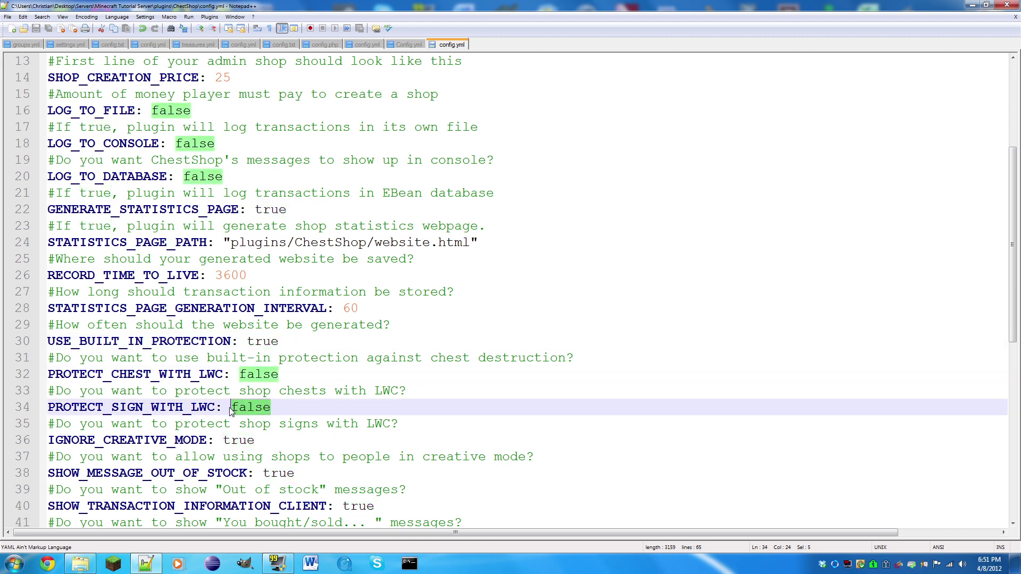
Highlight the IGNORE_CREATIVE_MODE value to examine how shops treat players in creative mode
scroll(510, 292, "down", 1)
key("Down")
key("Down")
key("End")
key("shift+Left")
key("shift+Left")
key("shift+Left")
key("shift+Left")
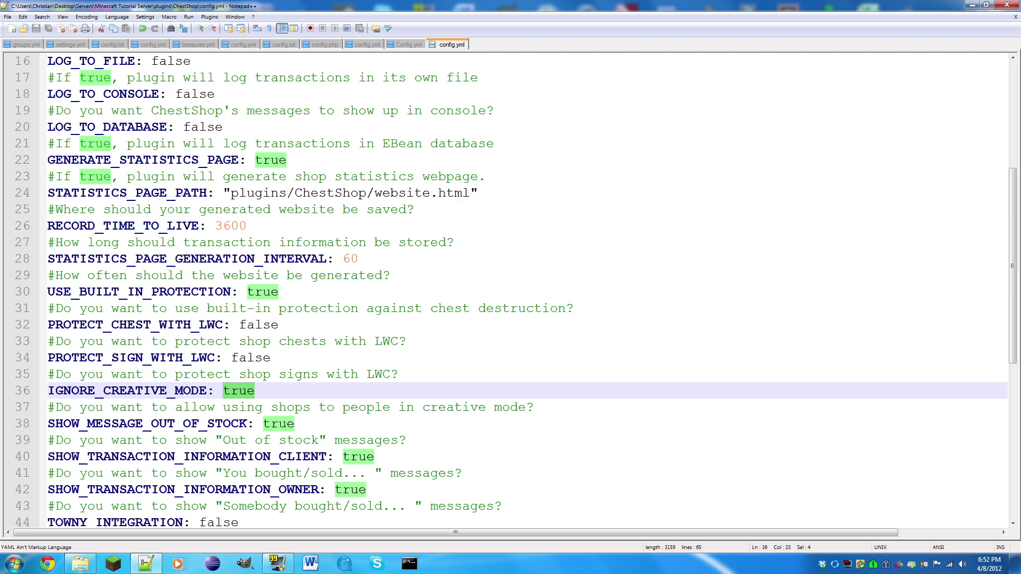
Highlight the SHOW_MESSAGE_OUT_OF_STOCK and SHOW_TRANSACTION_INFORMATION_CLIENT values to examine which messages customers see
scroll(505, 290, "down", 1)
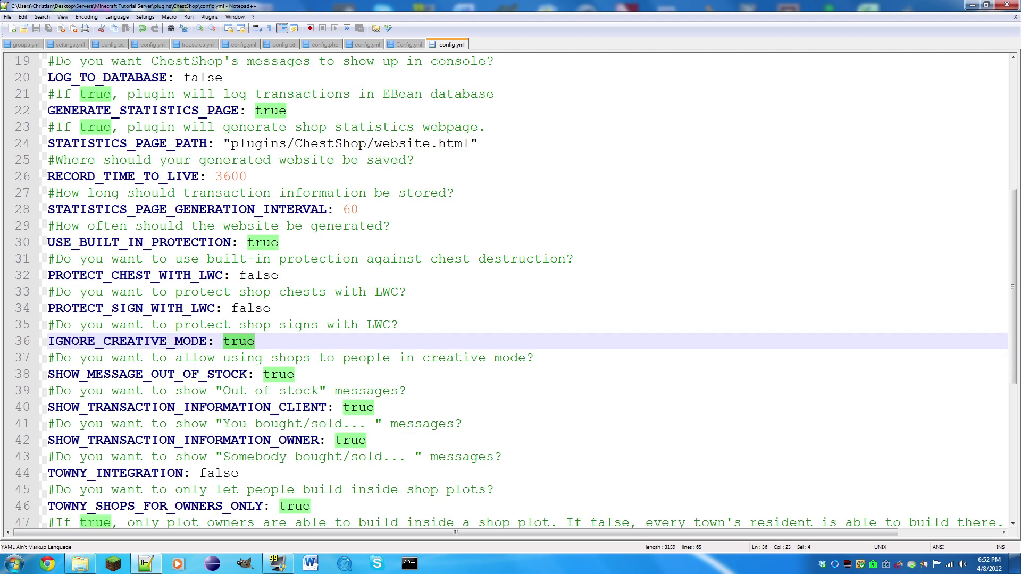
left_click_drag(294, 374, 263, 373)
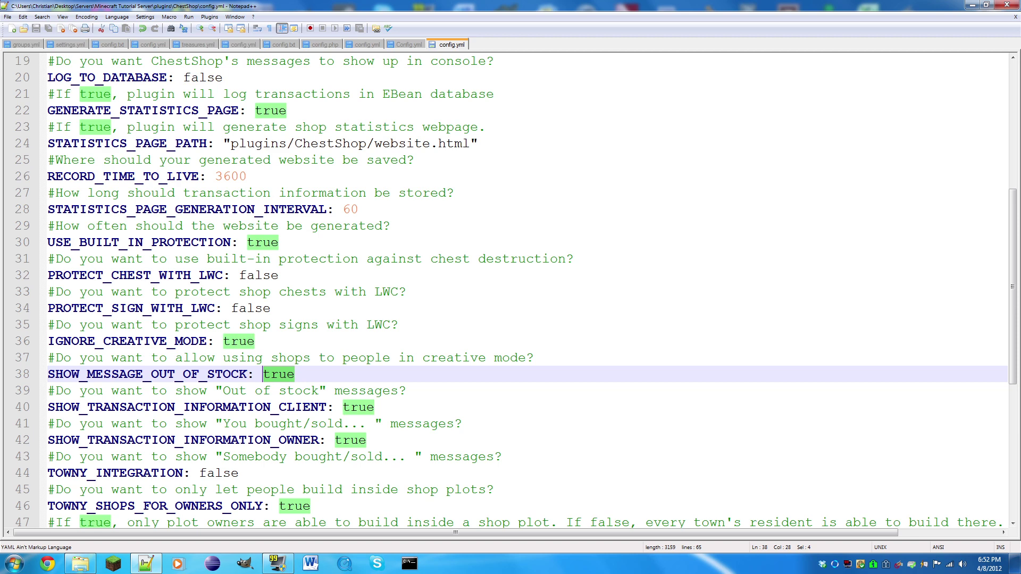
scroll(266, 377, "down", 1)
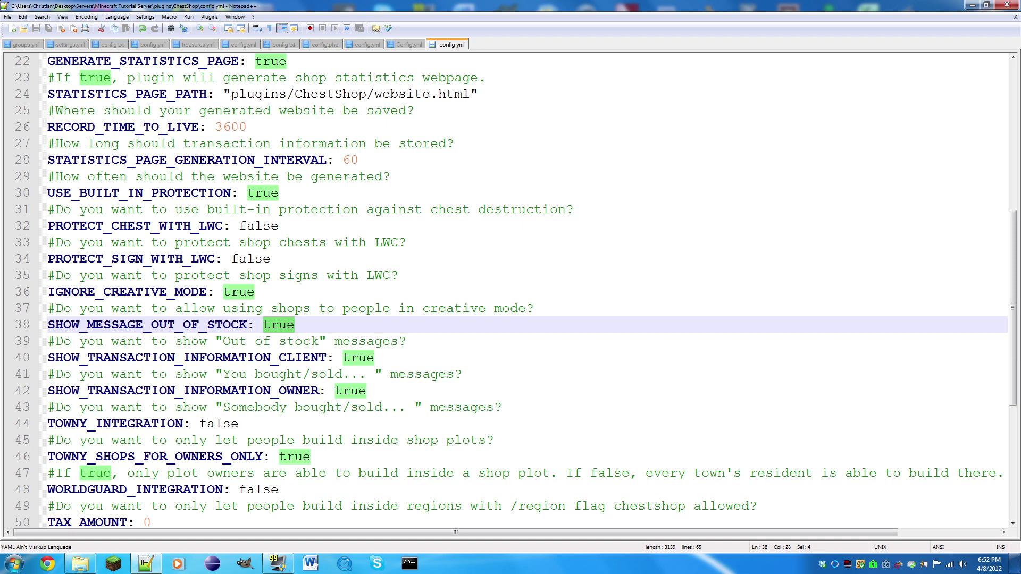
left_click(374, 358)
key("shift+Left")
key("shift+Left")
key("shift+Left")
key("shift+Left")
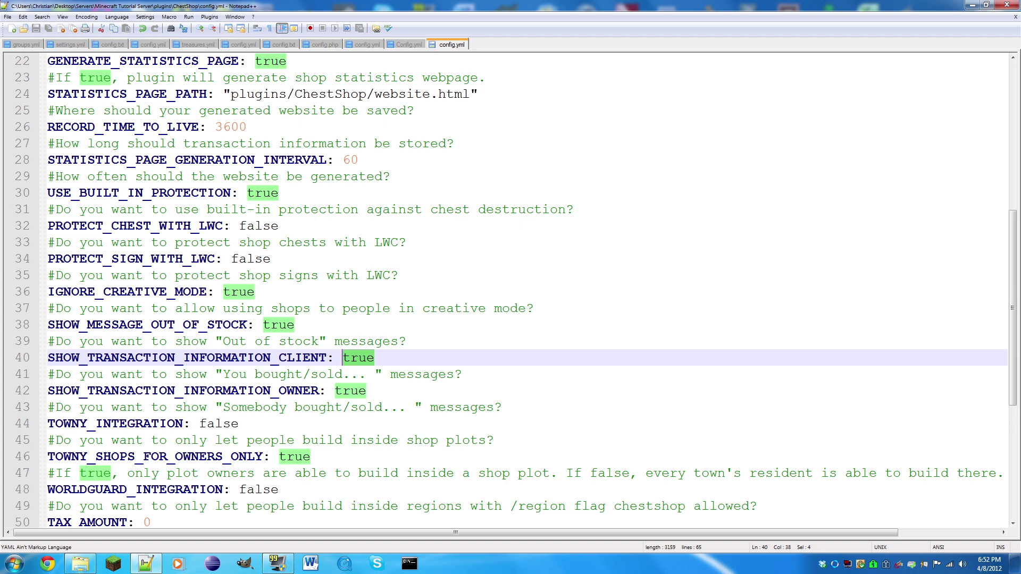
Set SHOW_TRANSACTION_INFORMATION_OWNER to false, save the config file and highlight the SHOW_TRANSACTION_INFORMATION_CLIENT value
left_click_drag(367, 390, 335, 392)
type("false")
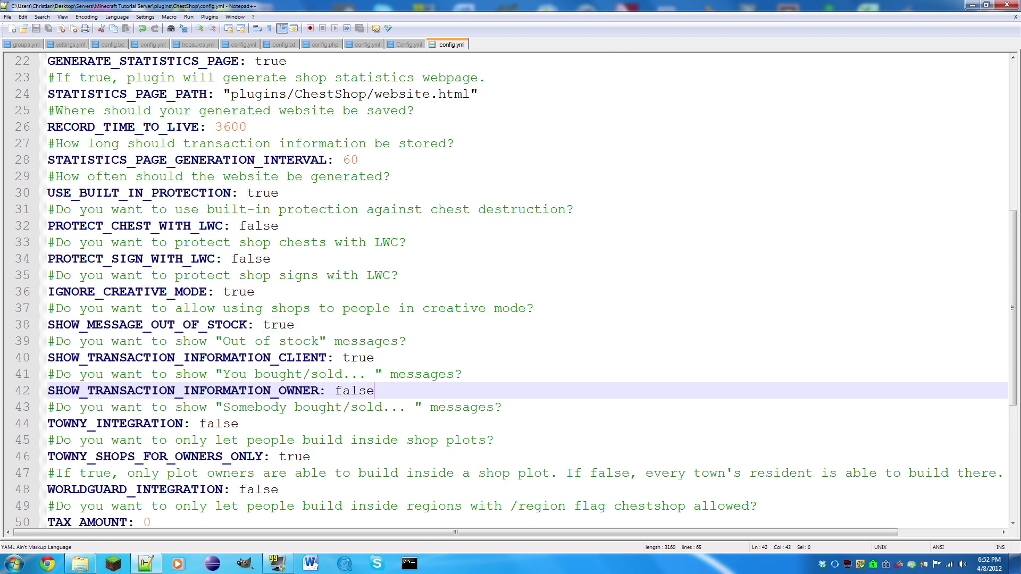
left_click_drag(374, 358, 343, 358)
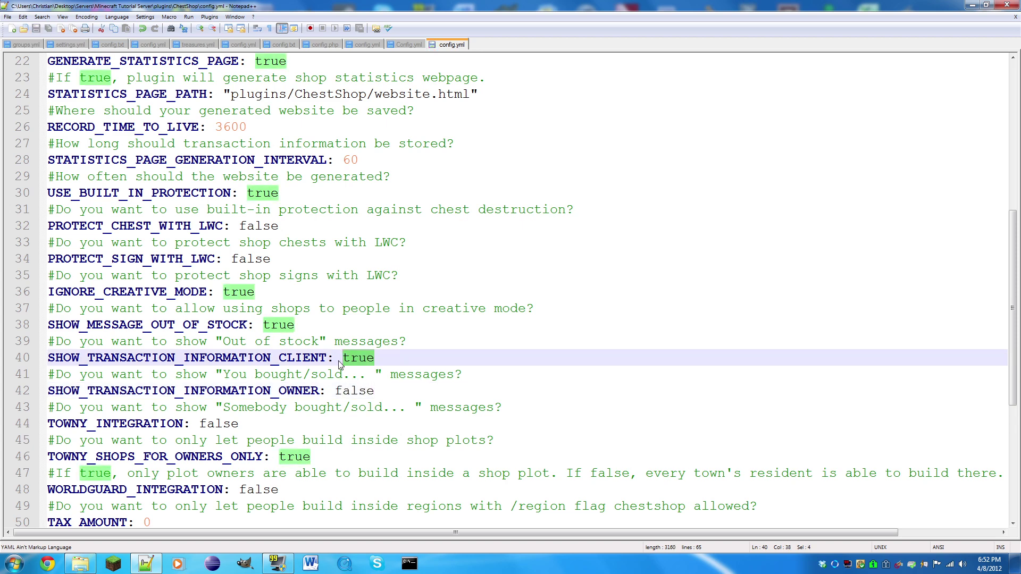
Set SHOW_TRANSACTION_INFORMATION_CLIENT to false
type("false")
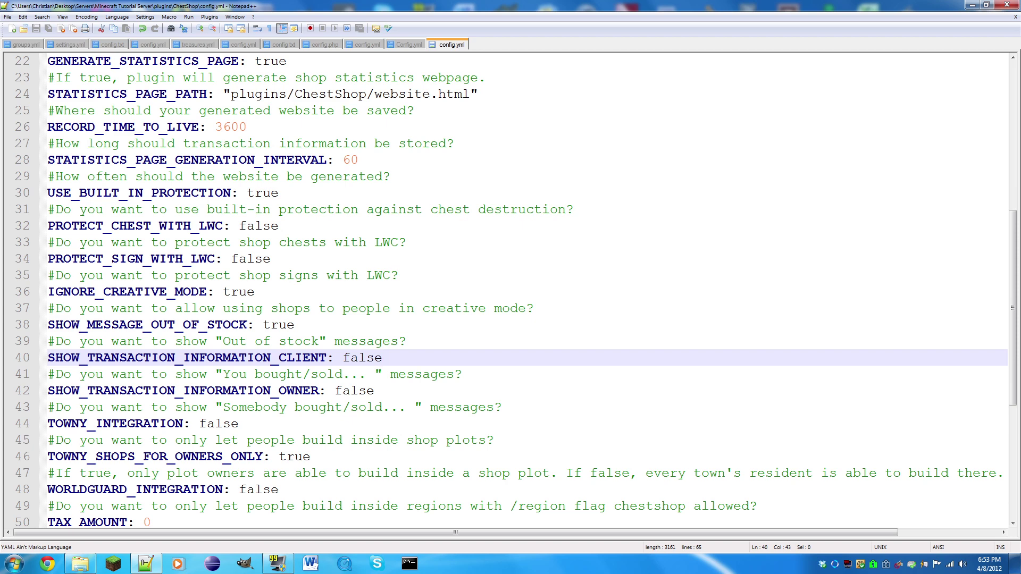
Highlight the TOWNY_INTEGRATION and WORLDGUARD_INTEGRATION values to examine the town and region building restrictions
scroll(511, 290, "down", 1)
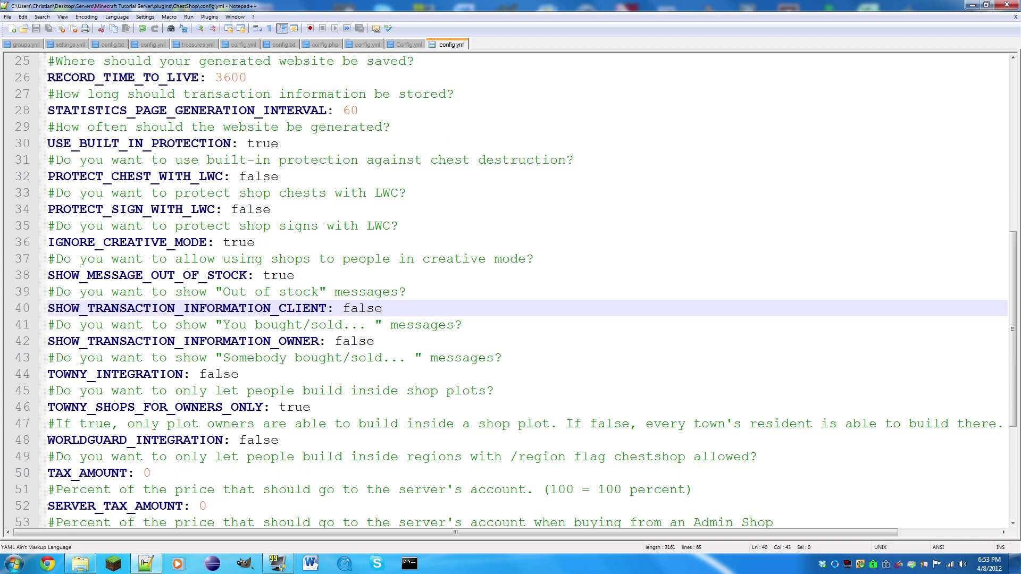
left_click_drag(239, 374, 199, 373)
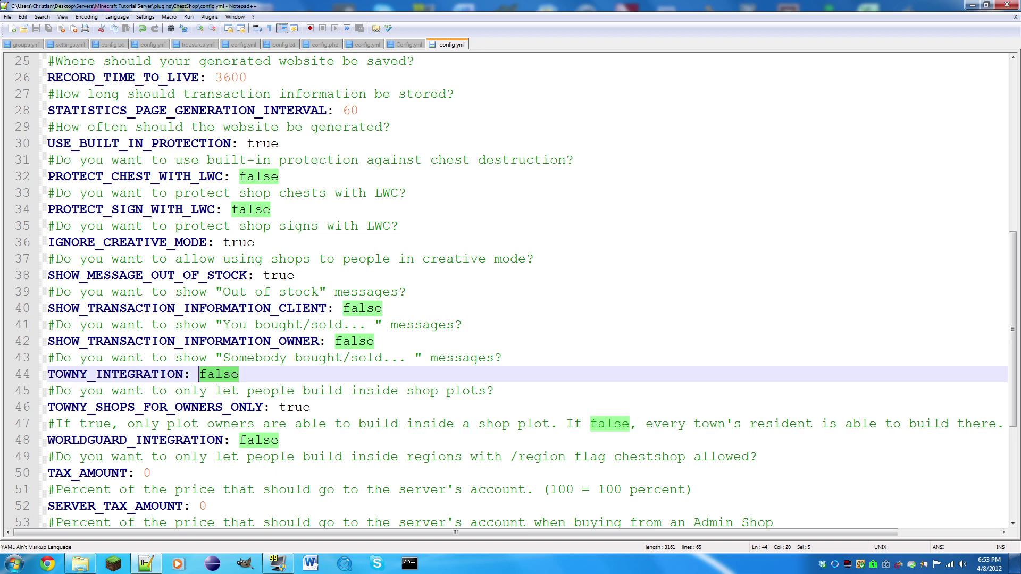
scroll(510, 290, "down", 1)
left_click_drag(281, 391, 240, 391)
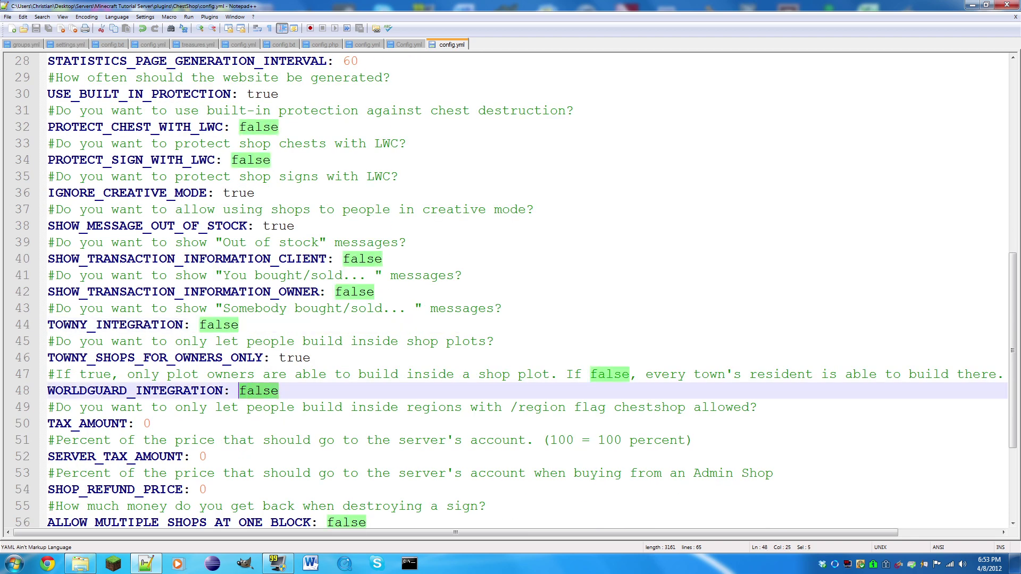
scroll(511, 292, "down", 1)
left_click_drag(310, 357, 169, 275)
Set TAX_AMOUNT to 7 and save the config file
left_click(147, 390)
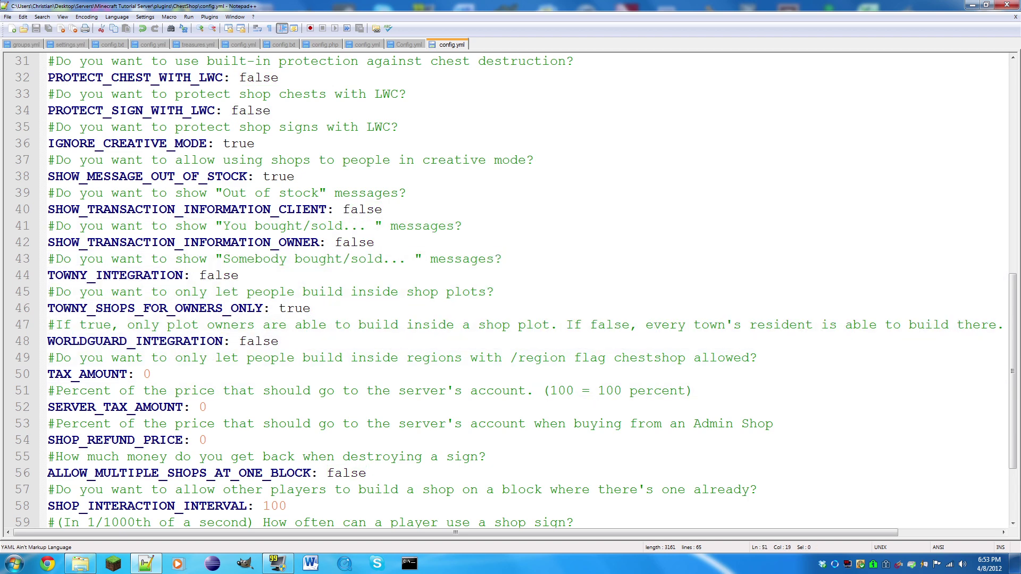
double_click(147, 374)
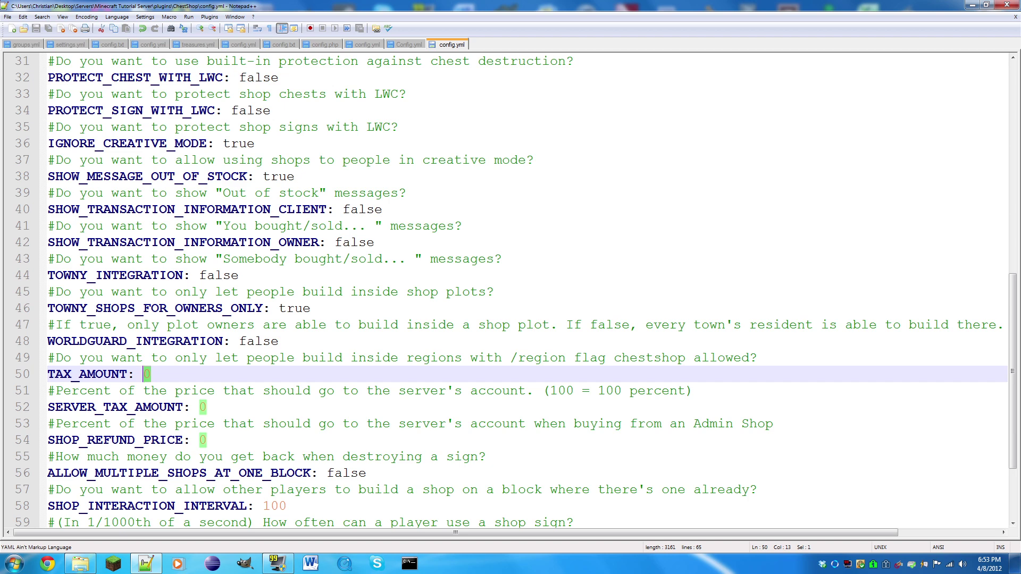
type("7")
key("ctrl+s")
Try SERVER_TAX_AMOUNT values of 0 and 4 and undo the last entry
key("Down")
key("Down")
key("End")
key("shift+Left")
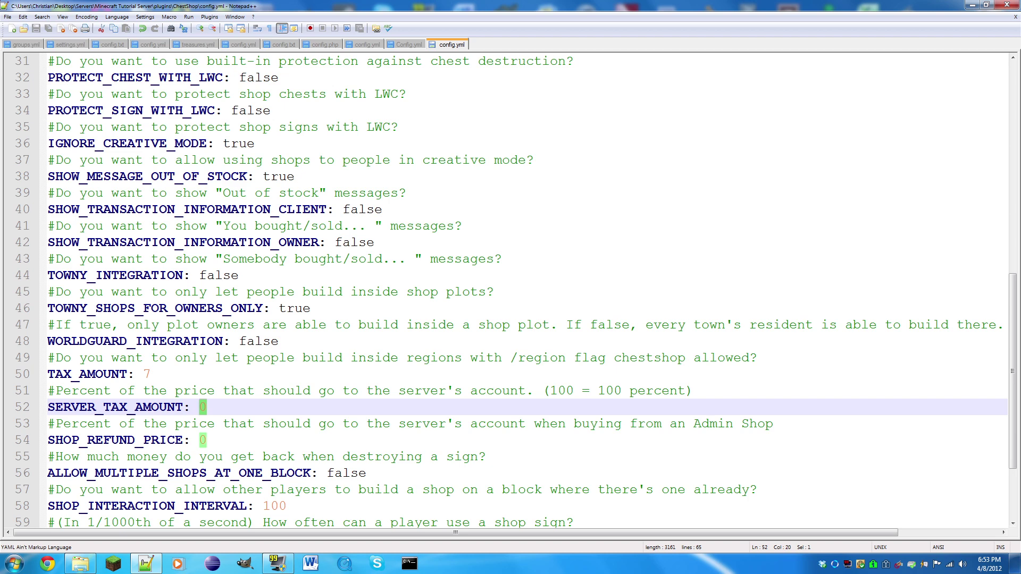
type("0")
key("Down")
key("Down")
key("shift+Up")
key("shift+End")
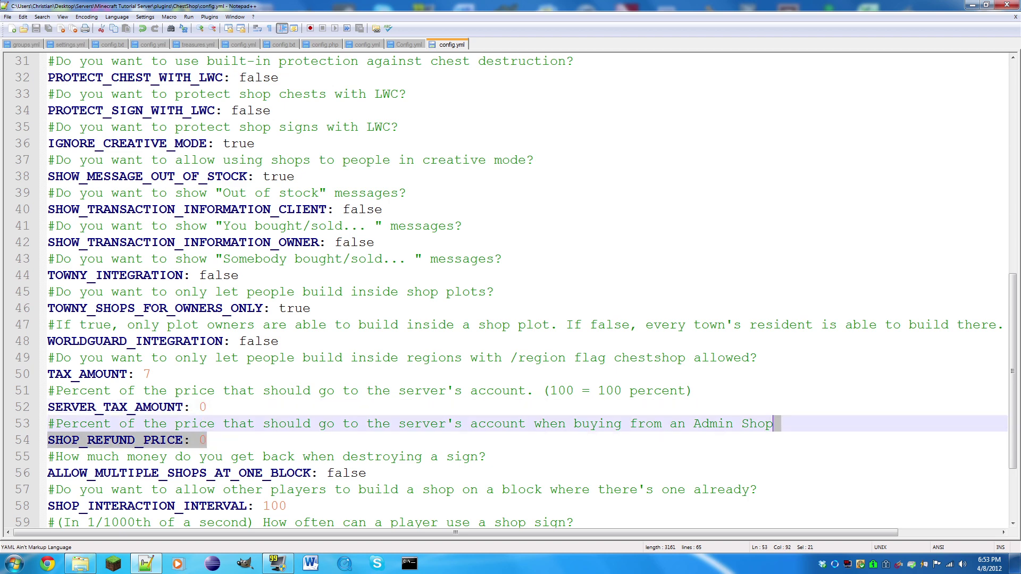
key("Up")
key("shift+Left")
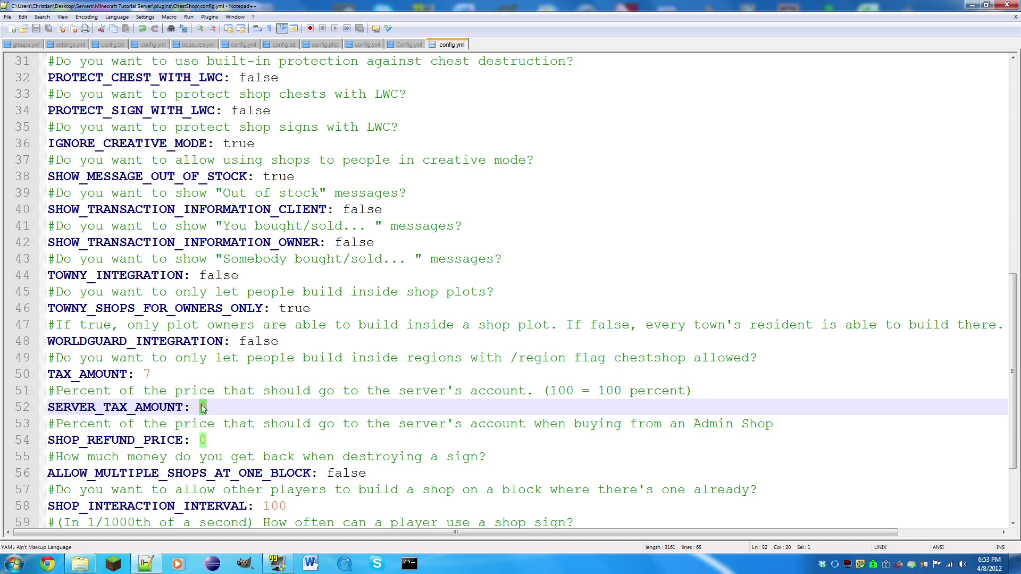
type("4")
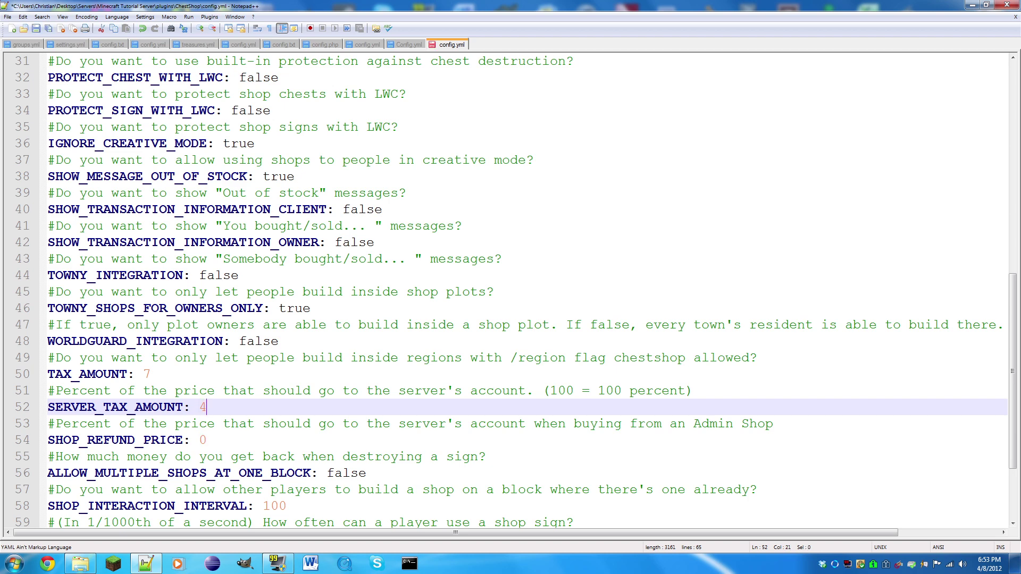
key("ctrl+z")
Set SHOP_REFUND_PRICE to 15 and save the config file
scroll(510, 292, "down", 1)
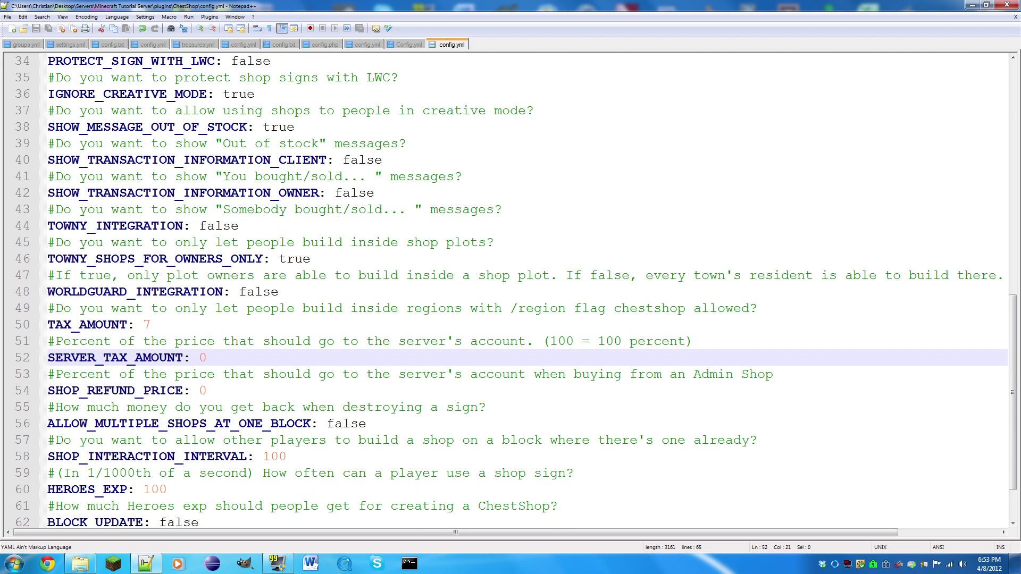
key("Down")
key("Down")
key("shift+Left")
key("shift+Left")
key("shift+Right")
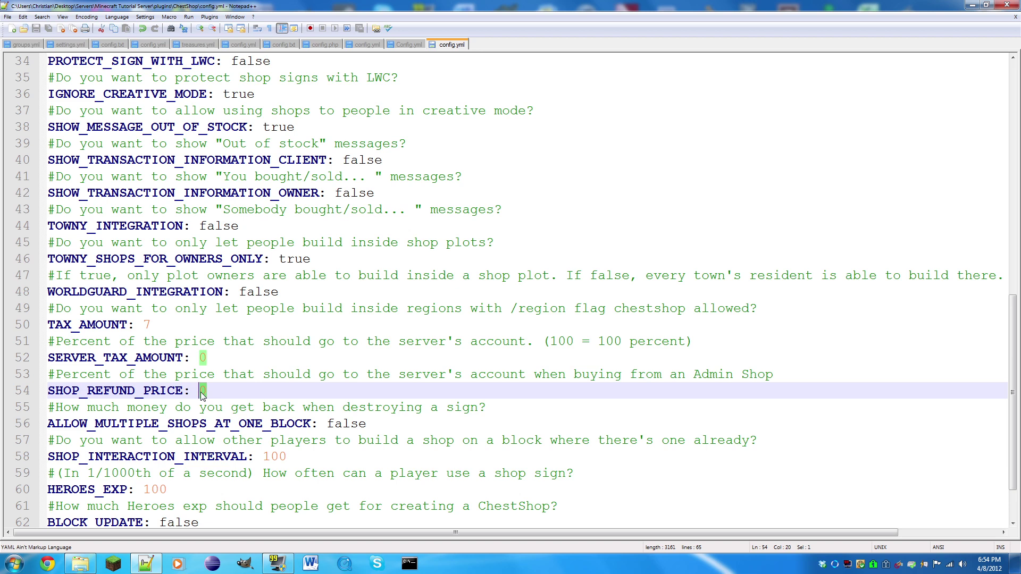
type("15")
key("ctrl+s")
Set ALLOW_MULTIPLE_SHOPS_AT_ONE_BLOCK to true
scroll(510, 292, "down", 1)
left_click_drag(367, 373, 327, 374)
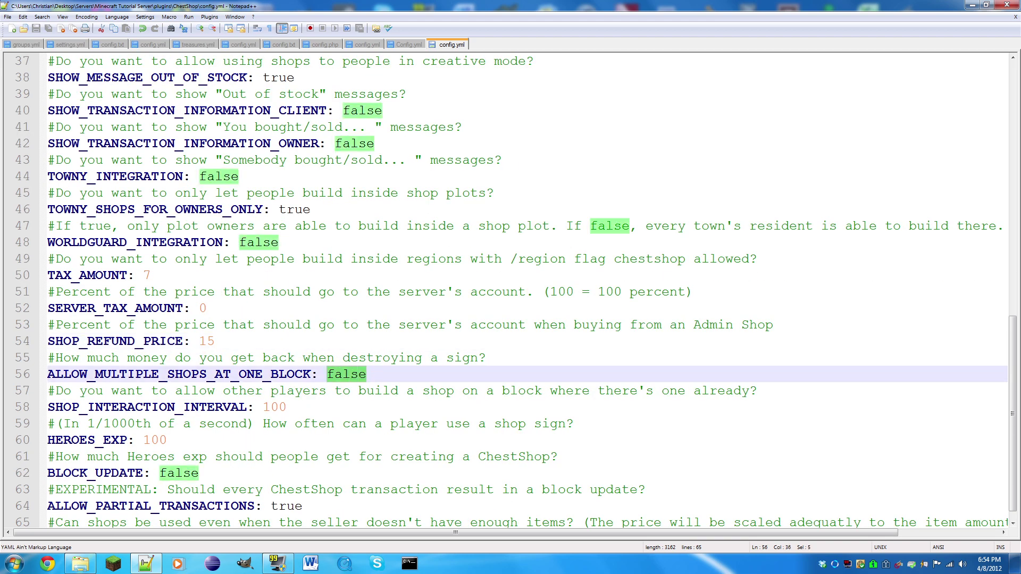
type("true")
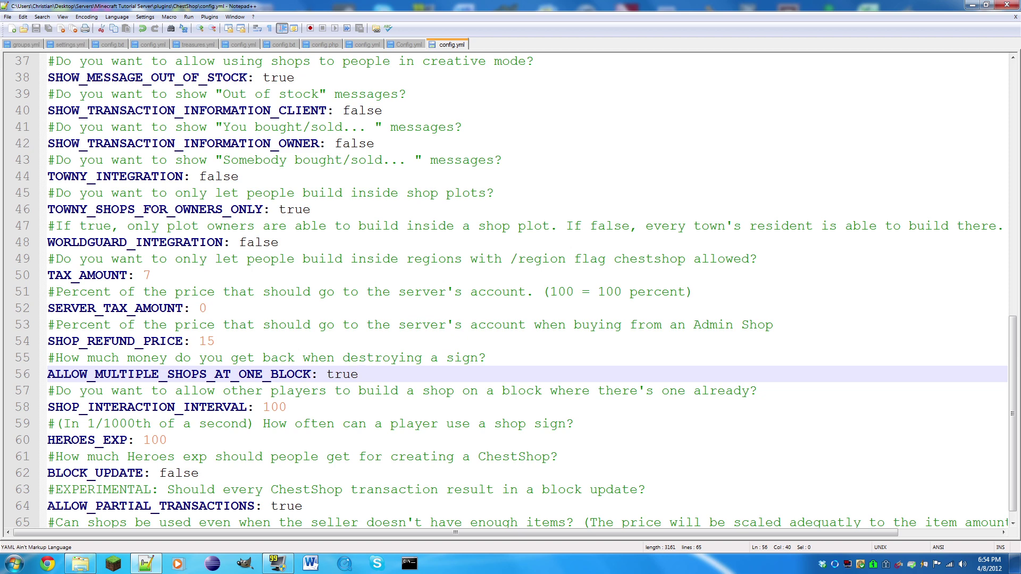
Set SHOP_INTERACTION_INTERVAL to 0 and save the config file
key("Down")
key("Down")
key("ctrl+shift+Left")
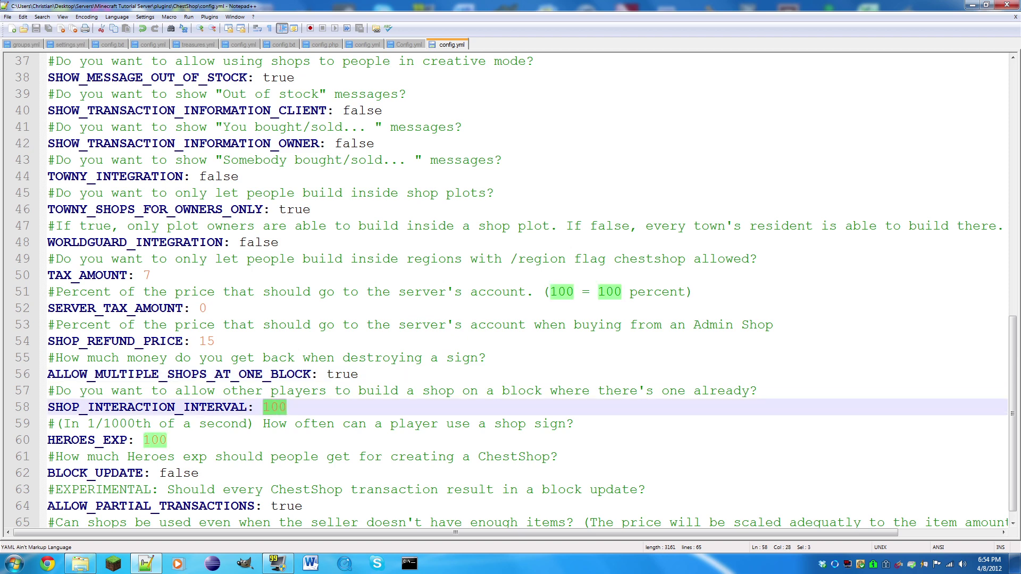
type("0")
key("ctrl+s")
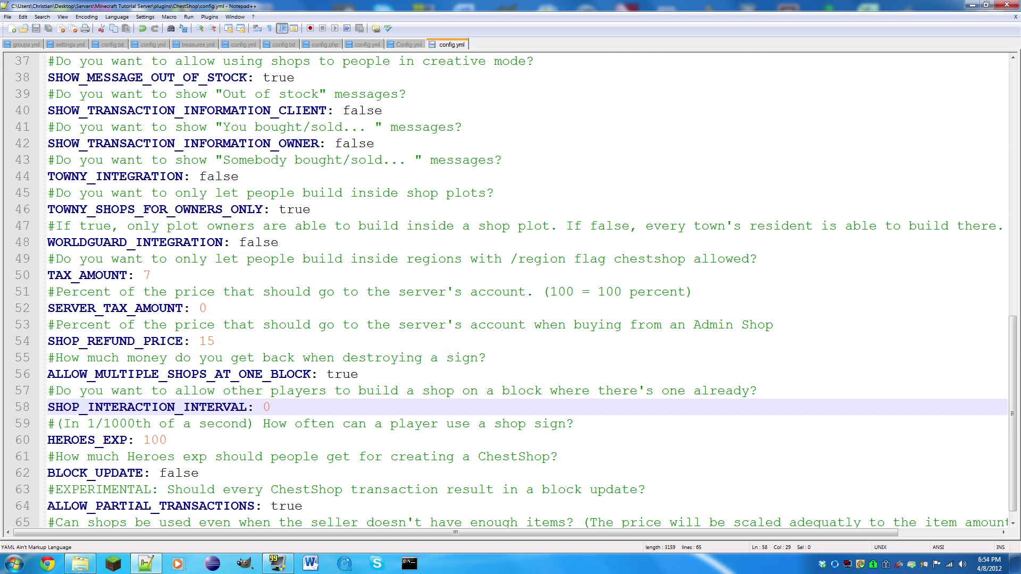
Highlight the BLOCK_UPDATE value and part of its comment to examine the experimental block update option
scroll(511, 292, "down", 1)
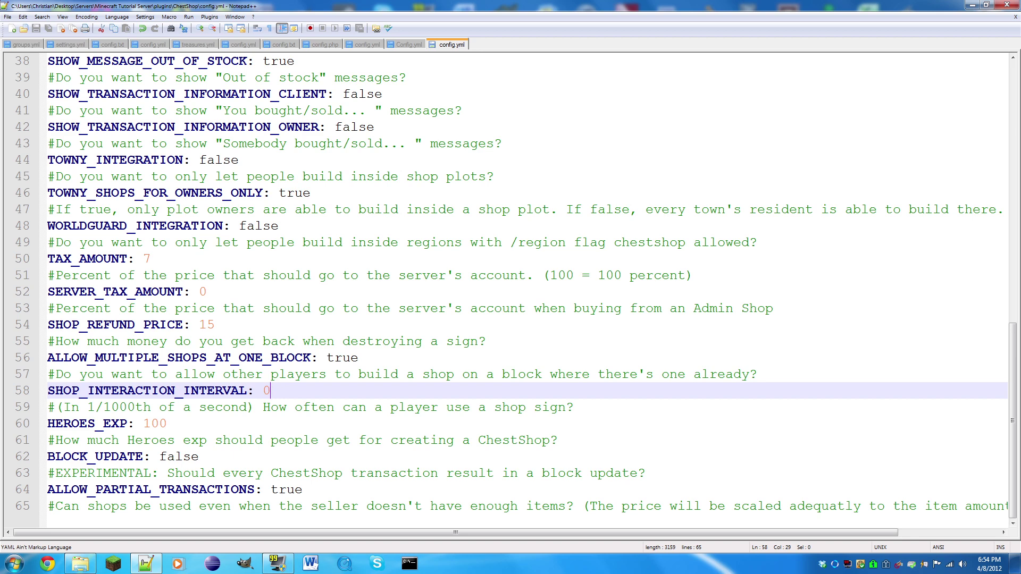
left_click_drag(200, 457, 159, 456)
left_click_drag(630, 473, 582, 472)
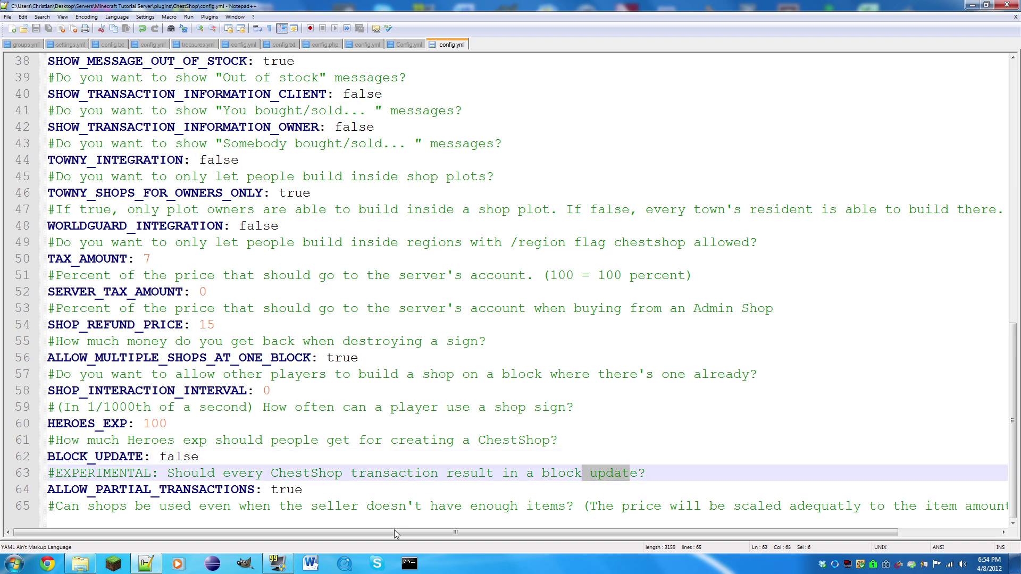
mouse_move(289, 532)
left_mouse_down()
mouse_move(372, 533)
mouse_move(292, 534)
left_mouse_up()
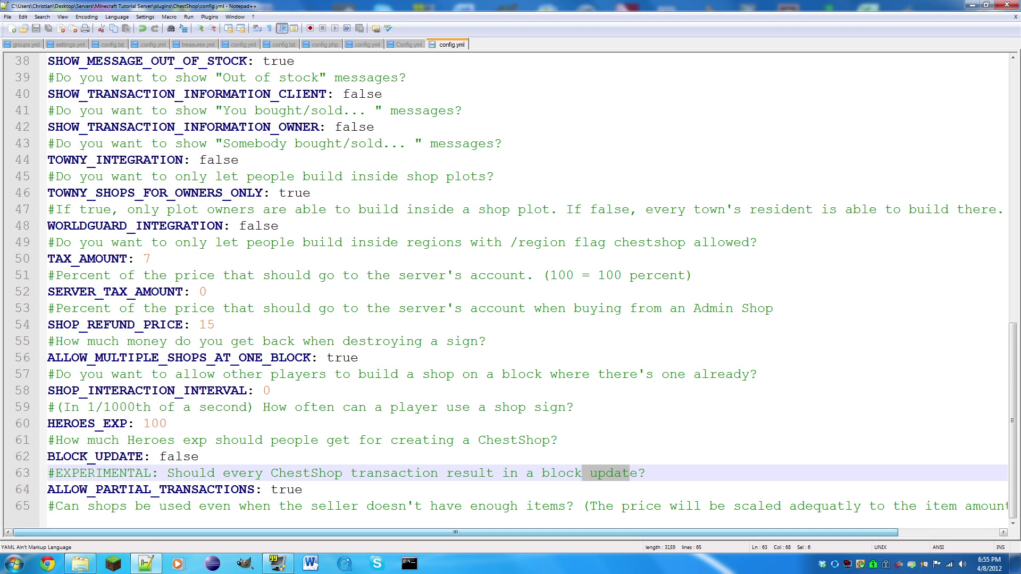
Highlight the ALLOW_PARTIAL_TRANSACTIONS value and the price scaling note in its comment to examine how partial sales work
double_click(271, 492)
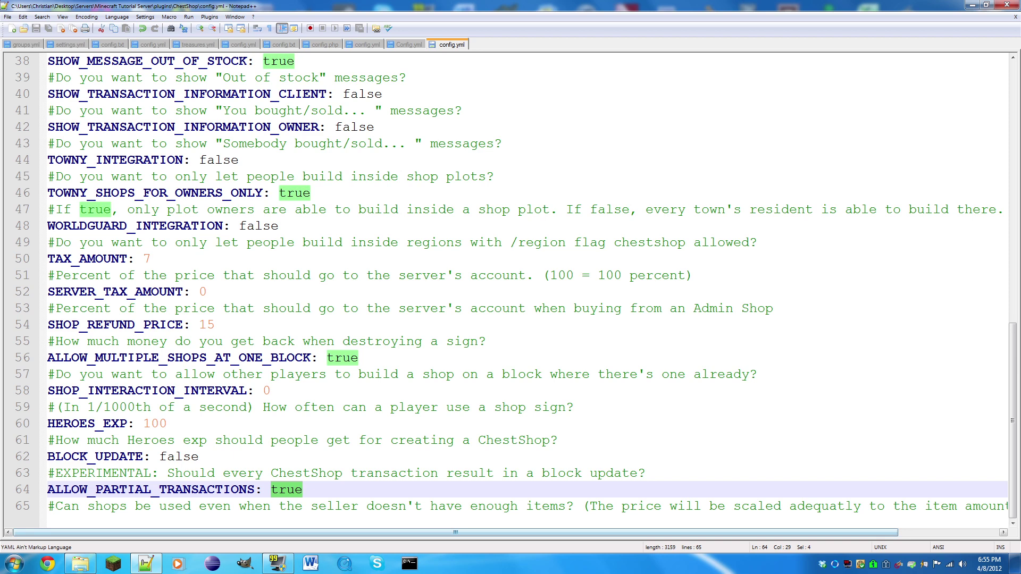
left_click_drag(302, 506, 317, 506)
scroll(317, 505, "right", 3)
left_click_drag(912, 506, 465, 506)
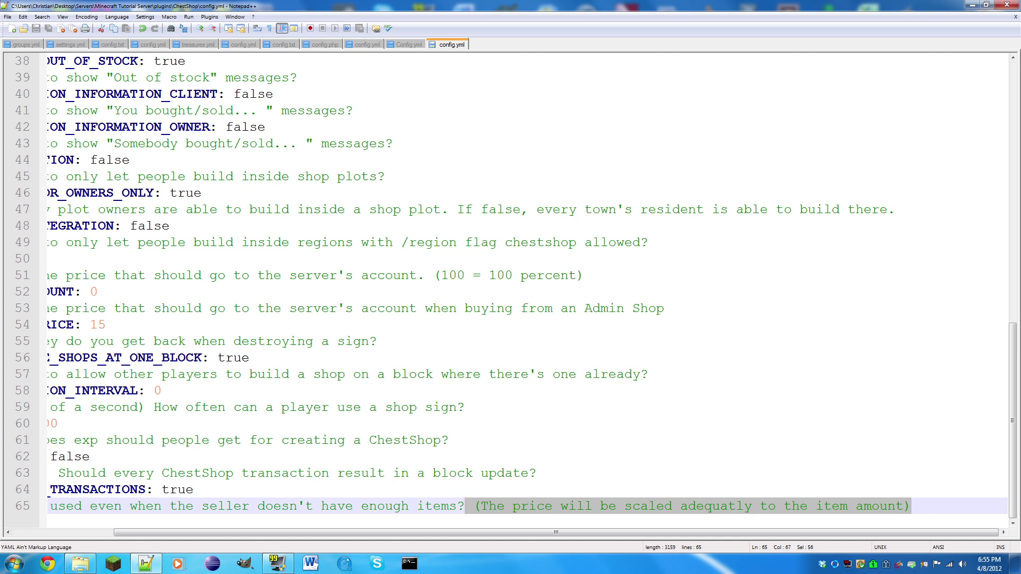
left_click_drag(912, 506, 473, 506)
left_click_drag(625, 531, 525, 531)
left_click(297, 490)
double_click(287, 490)
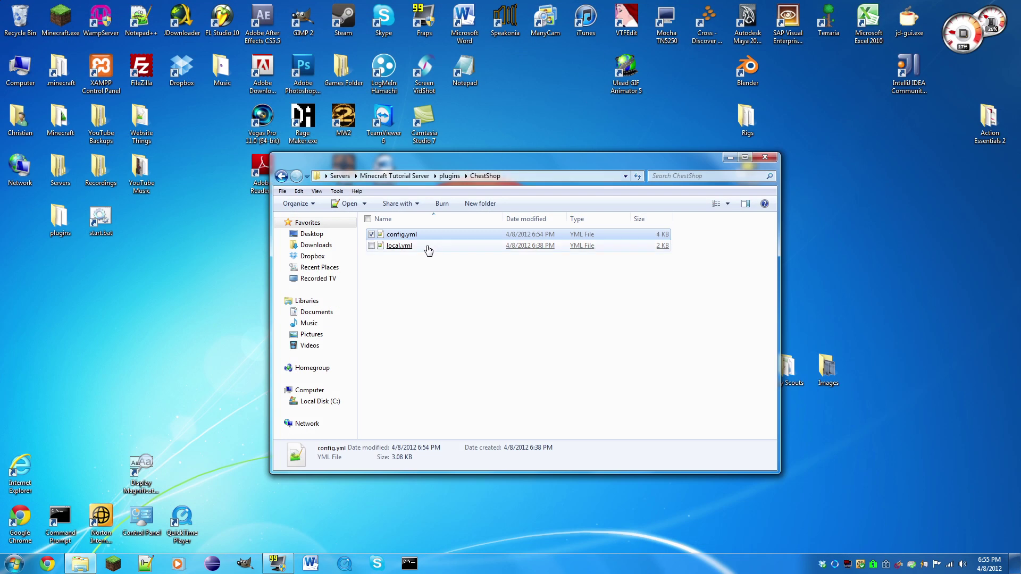
Open local.yml from the ChestShop plugin folder and highlight its message entries to examine them
double_click(383, 250)
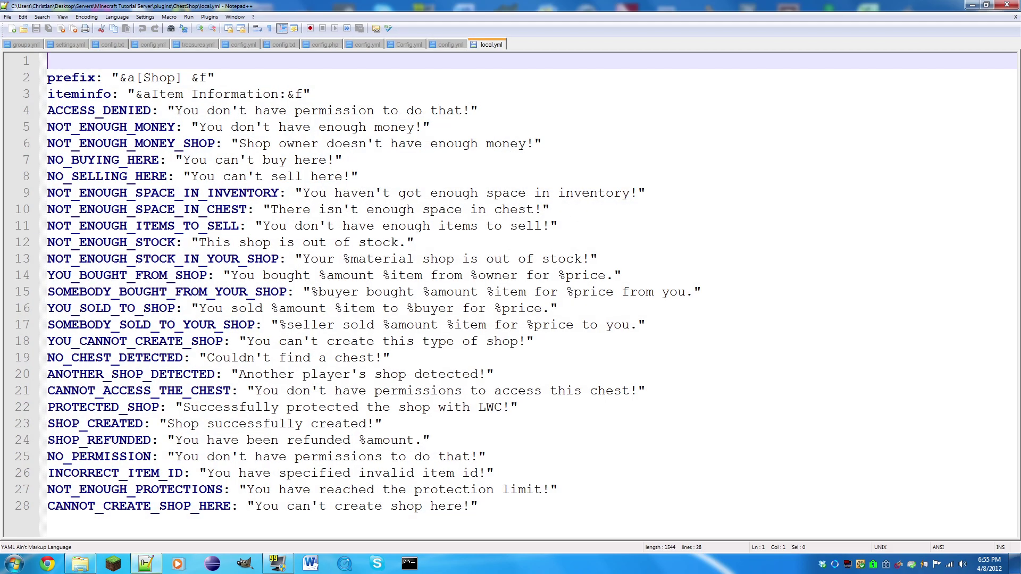
left_click_drag(478, 506, 343, 439)
left_click(430, 308)
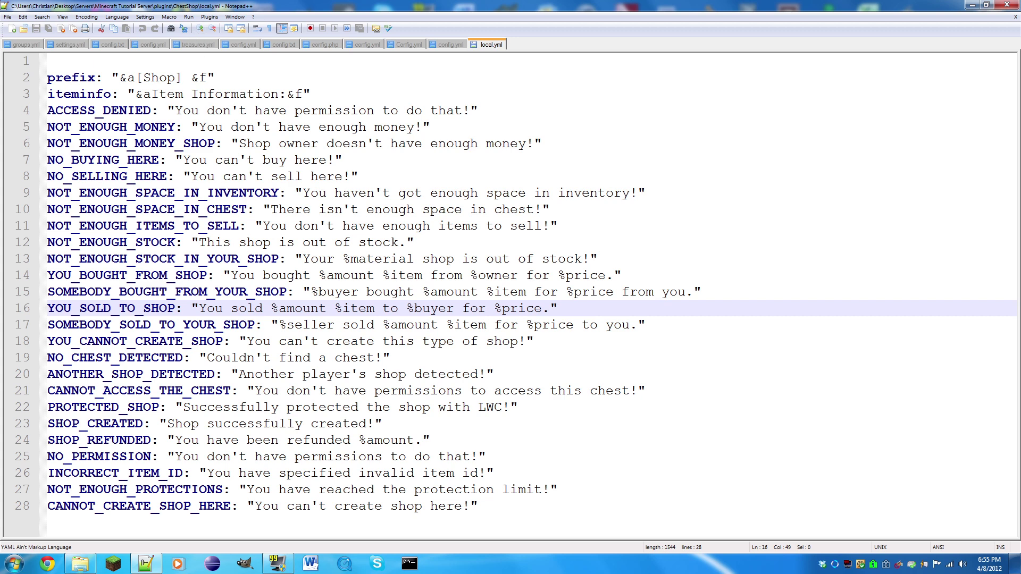
left_click_drag(314, 93, 479, 506)
left_click(478, 506)
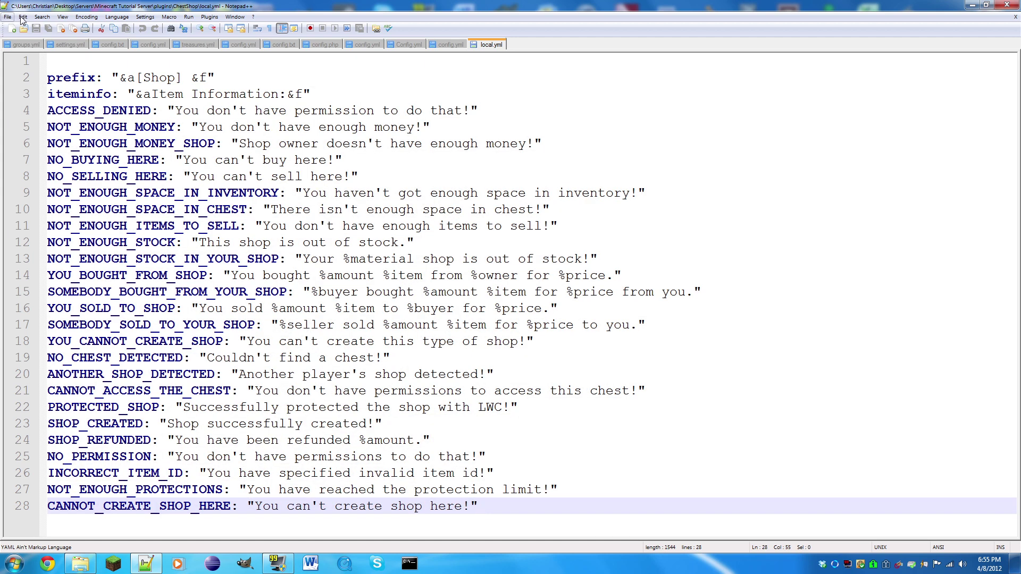
left_click(55, 78)
double_click(55, 77)
left_click(49, 79)
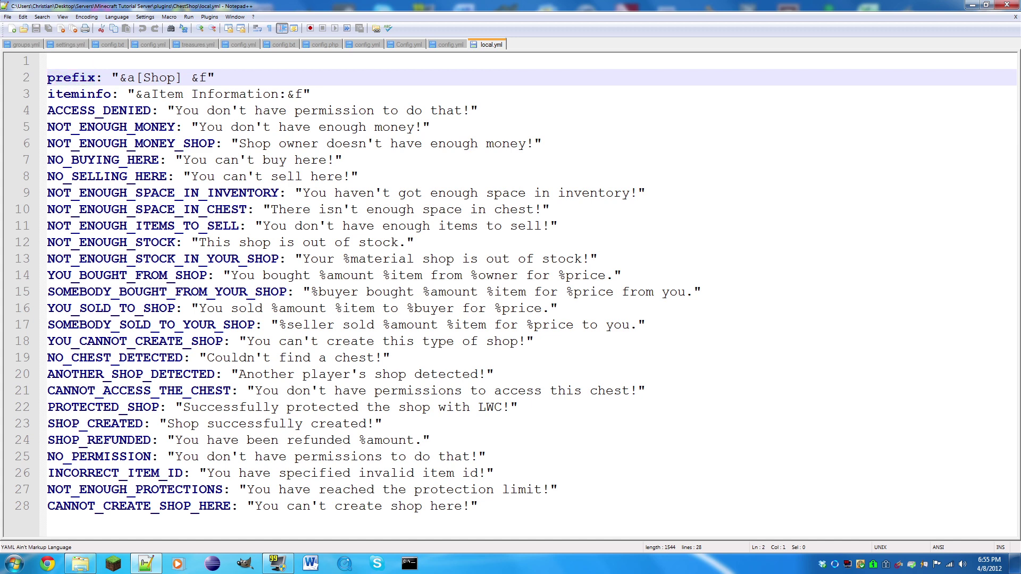
left_click_drag(479, 507, 28, 84)
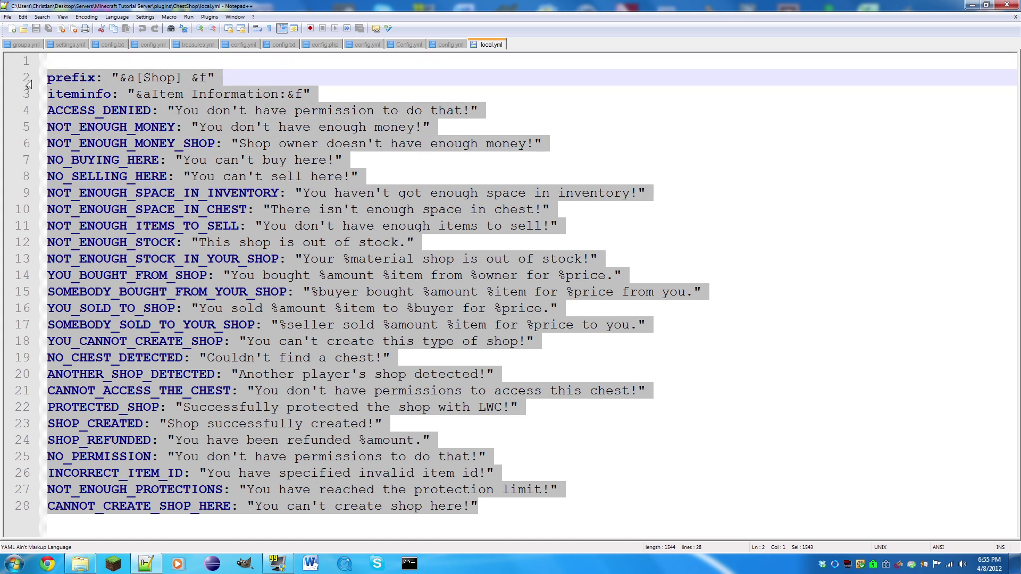
Remove the blank first line of local.yml and put it back above the prefix entry
key("Left")
key("BackSpace")
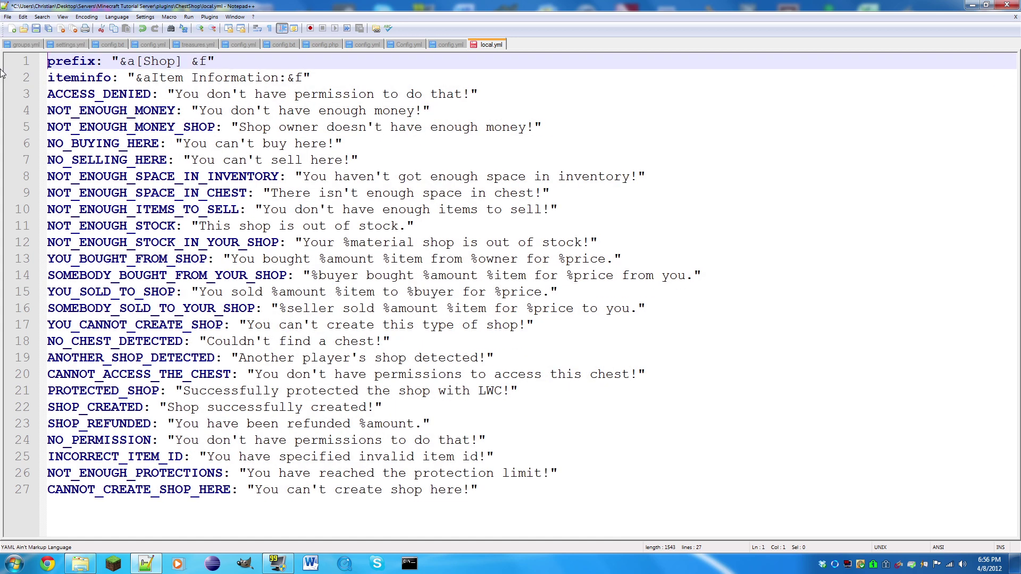
key("ctrl+s")
left_click_drag(481, 489, 2, 126)
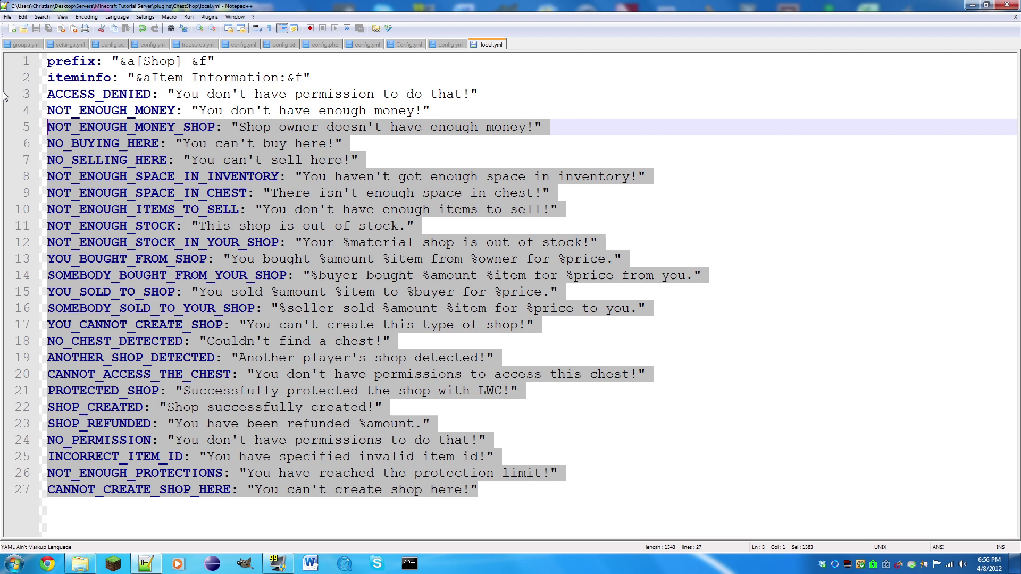
key("ctrl+Home")
key("Return")
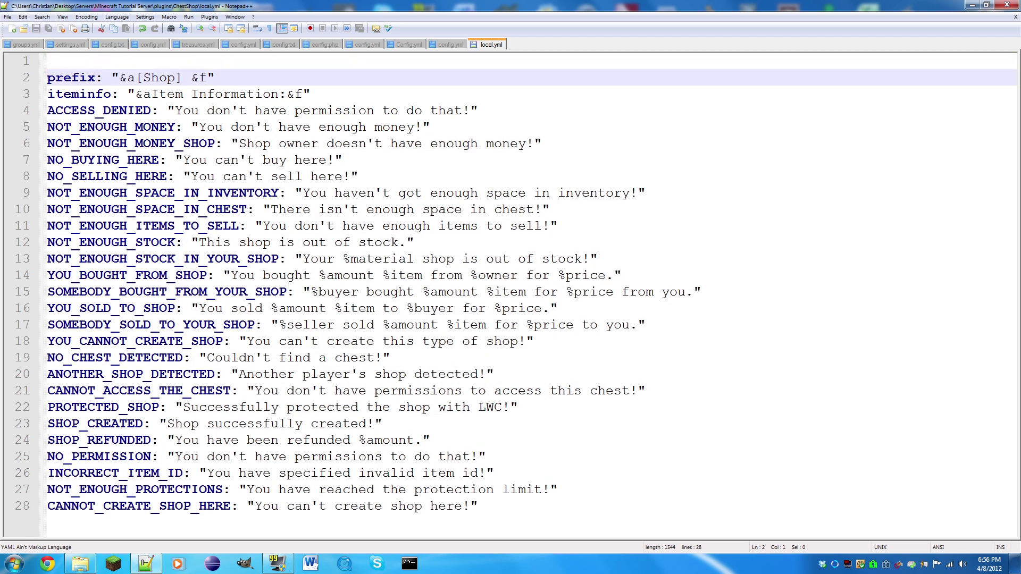
Change the colour code before [Shop] in the prefix entry to &2 and save local.yml
left_click_drag(136, 78, 128, 78)
type("2")
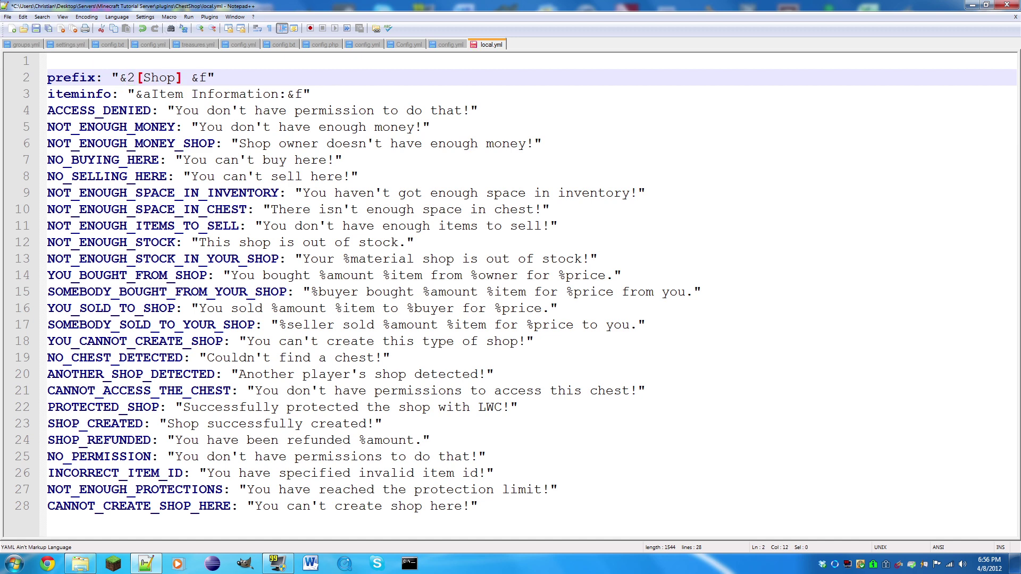
key("ctrl+s")
Replace the square brackets around Shop in the prefix entry with parentheses, making it (Shop)
left_click_drag(183, 78, 176, 78)
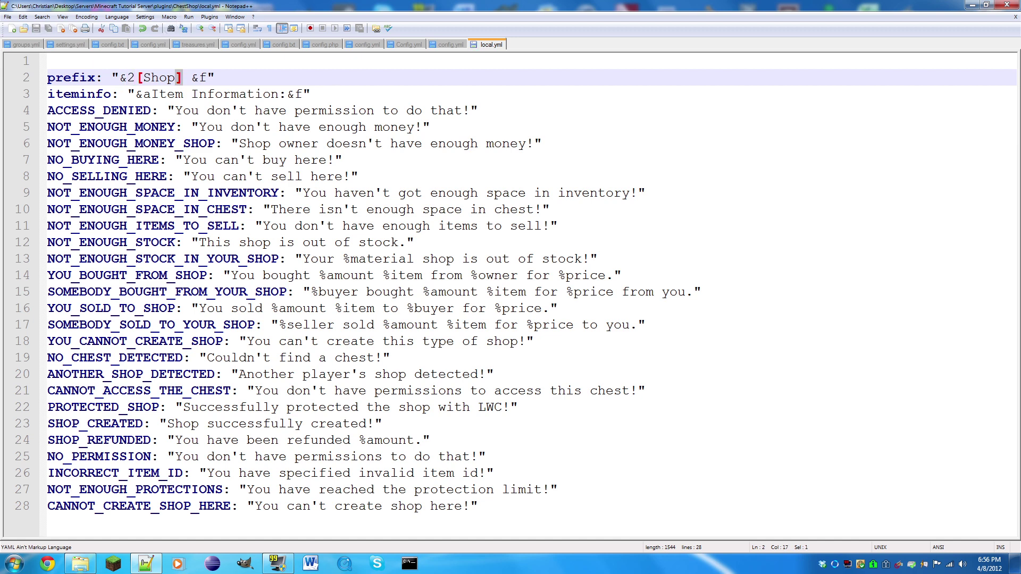
type(")")
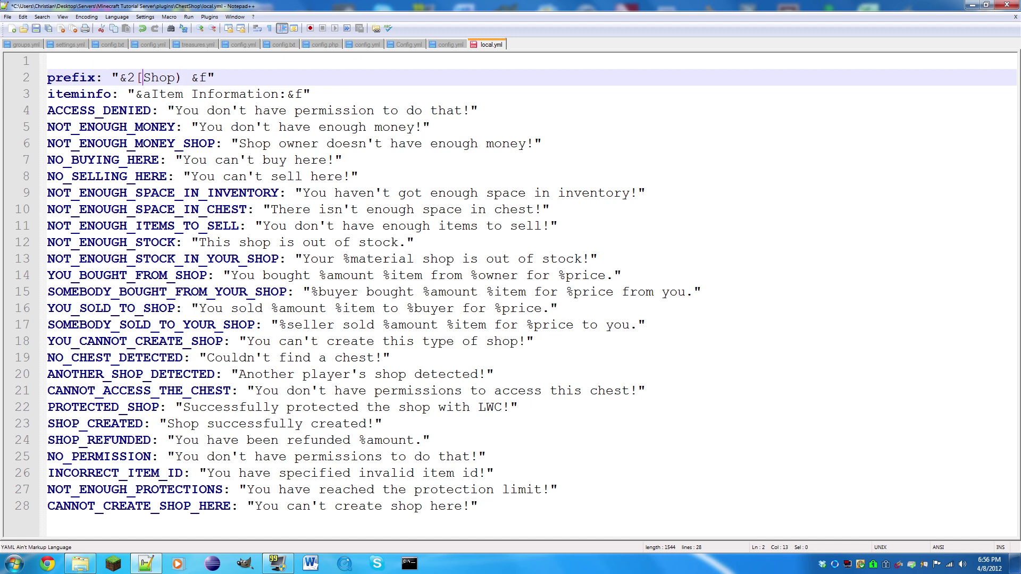
left_click_drag(142, 78, 135, 77)
type("(")
Highlight the closing &f code of the prefix and the message lines below to examine them
left_click_drag(207, 77, 190, 78)
left_click_drag(256, 159, 494, 472)
left_click(257, 159)
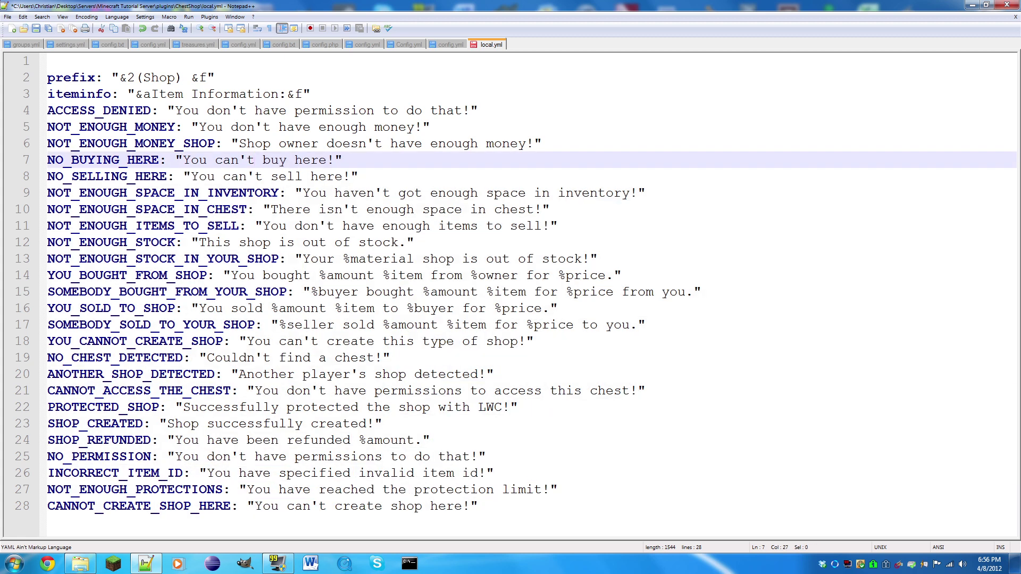
Change the iteminfo entry's opening colour code to &2, add a space before its closing &f, and save local.yml
triple_click(149, 95)
left_click(151, 94)
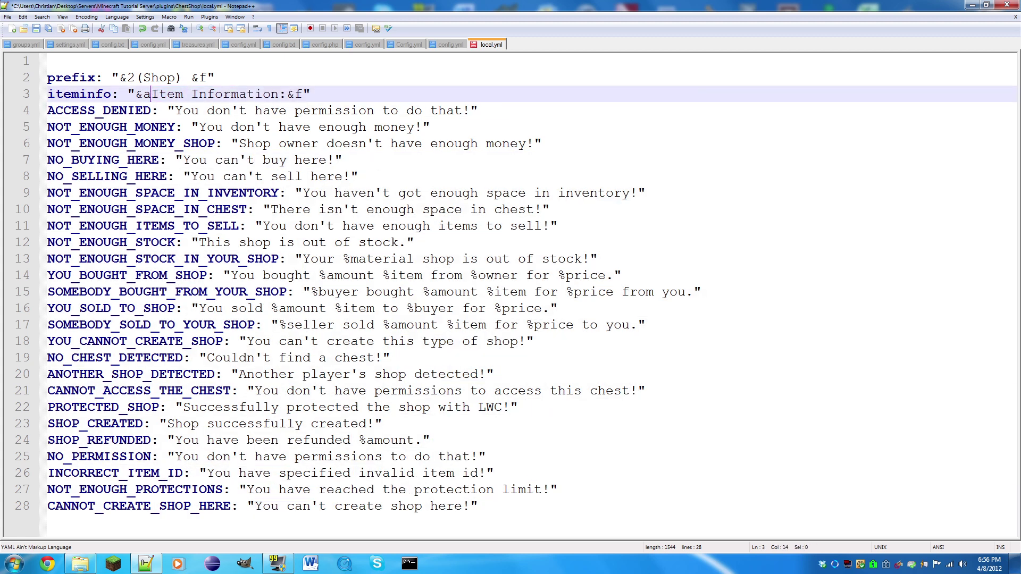
key("shift+Left")
type("2")
key("ctrl+s")
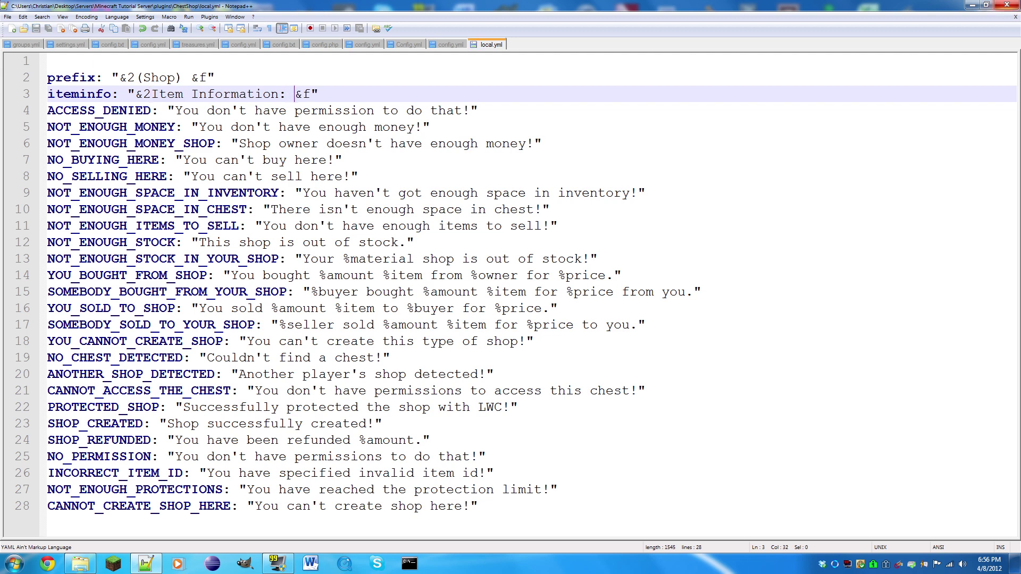
Return to the server's plugins folder and open Template.yml from the iConomy folder
left_click(972, 5)
left_click(448, 176)
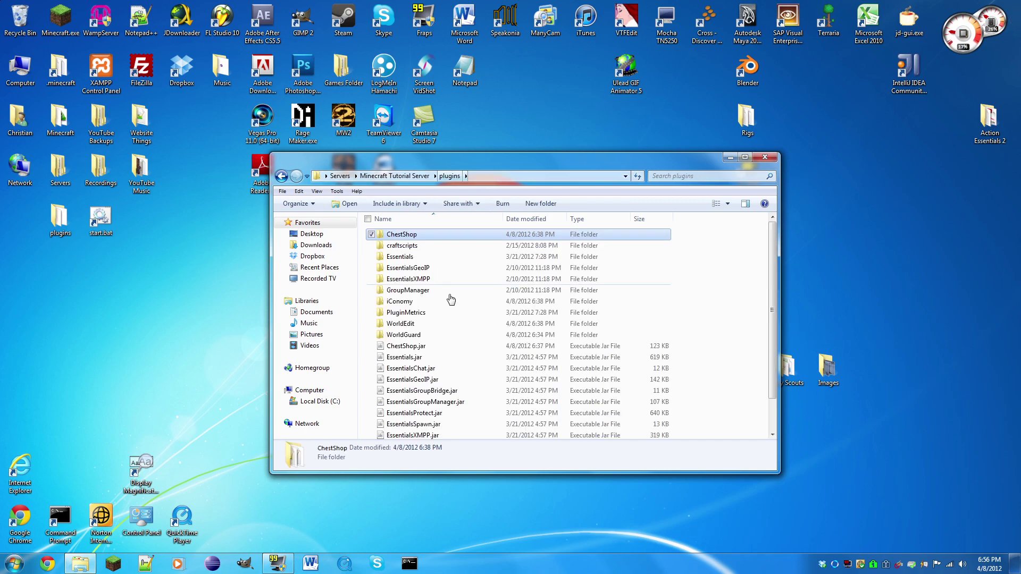
double_click(406, 302)
double_click(417, 258)
Examine the messages and <green> colour tags throughout Template.yml, compare them with local.yml, and return to the iConomy folder
scroll(418, 258, "down", 1)
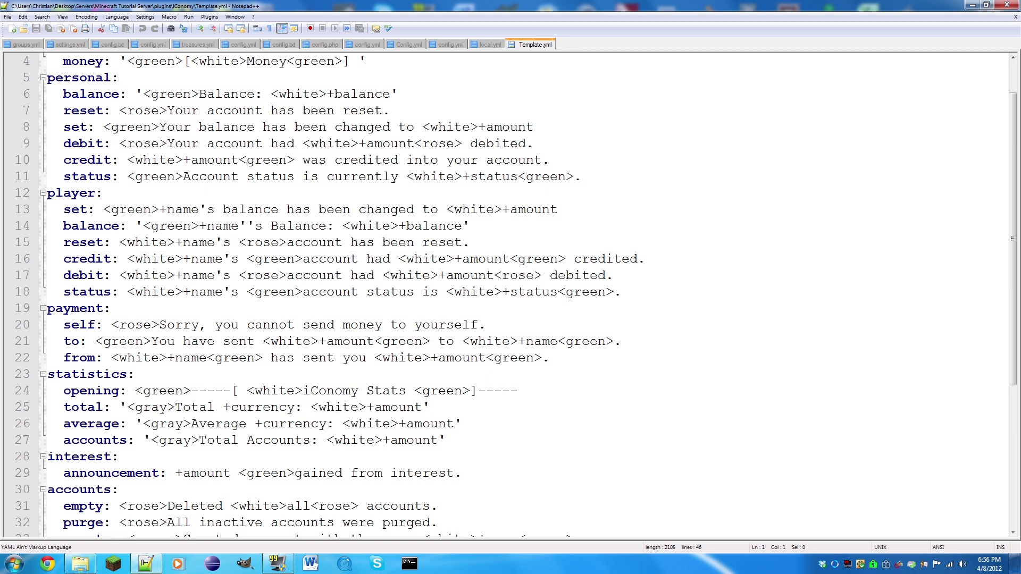
scroll(417, 258, "down", 5)
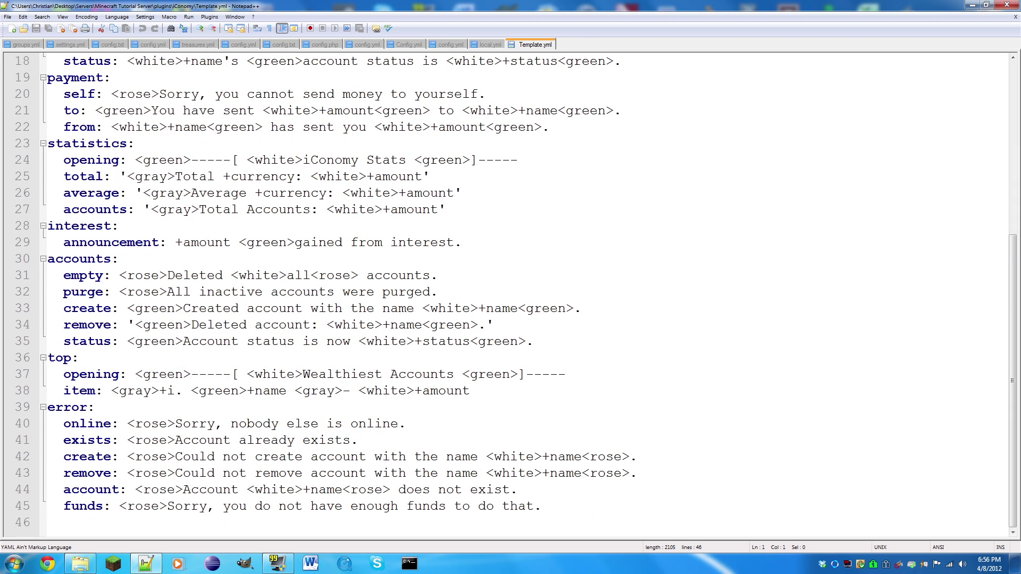
left_click_drag(584, 506, 53, 53)
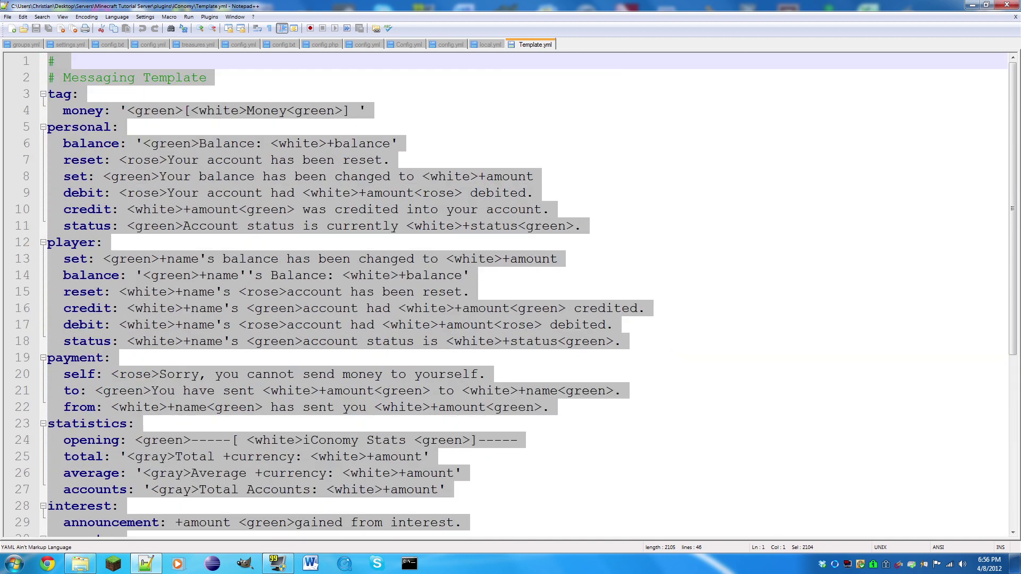
left_click(493, 45)
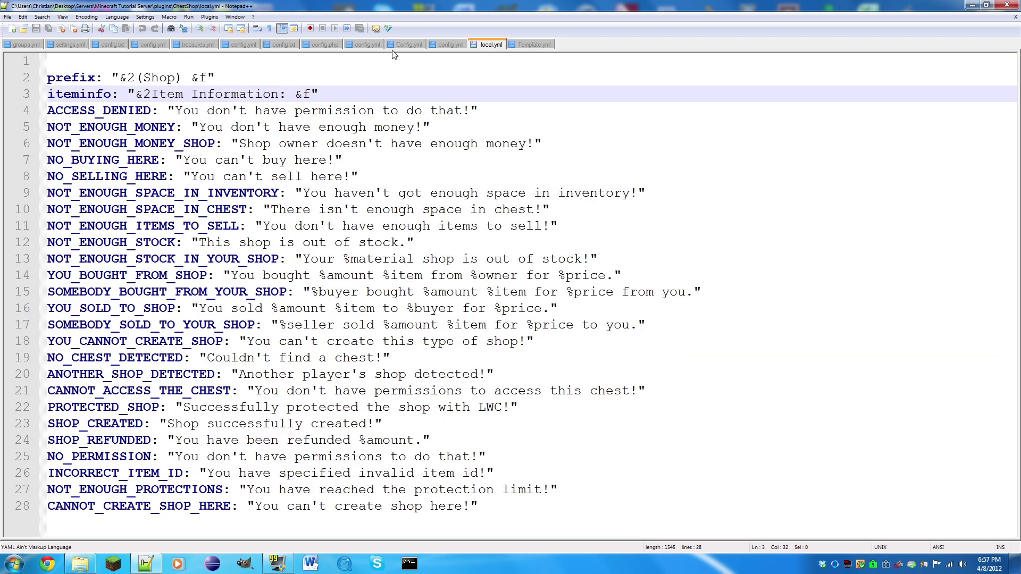
left_click(535, 46)
left_click(294, 159)
scroll(294, 160, "down", 1)
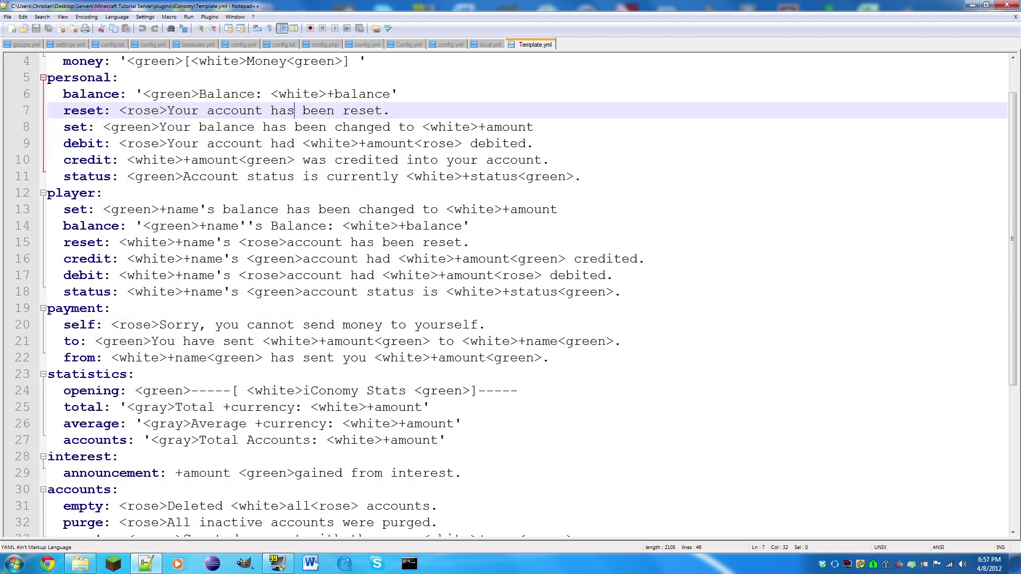
double_click(130, 127)
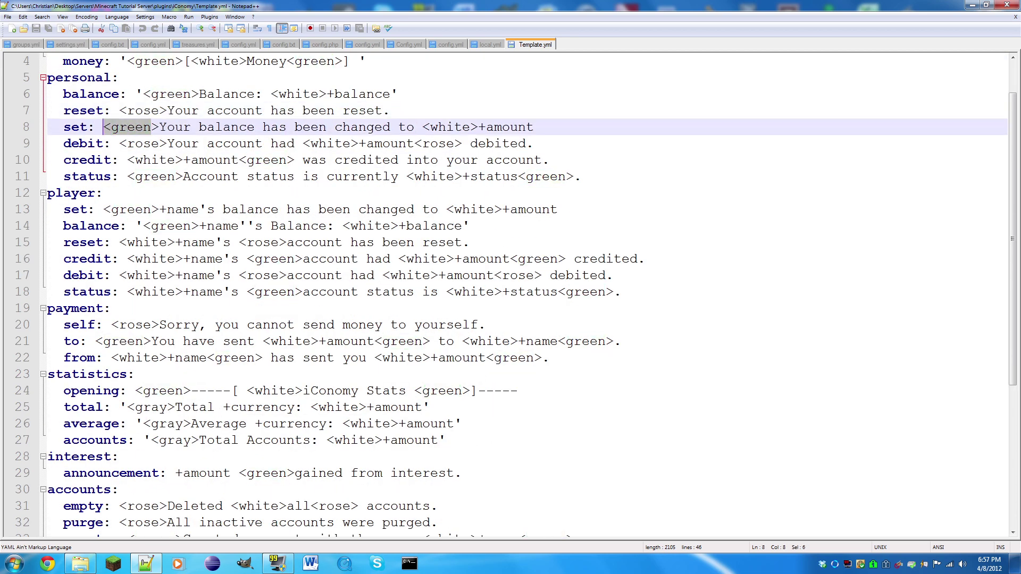
scroll(510, 294, "down", 5)
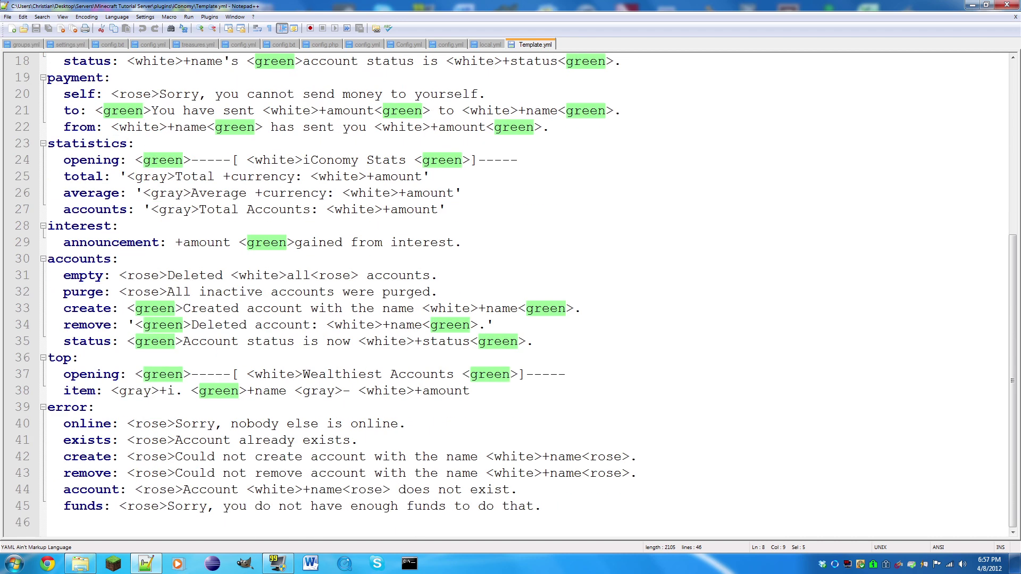
scroll(511, 294, "up", 2)
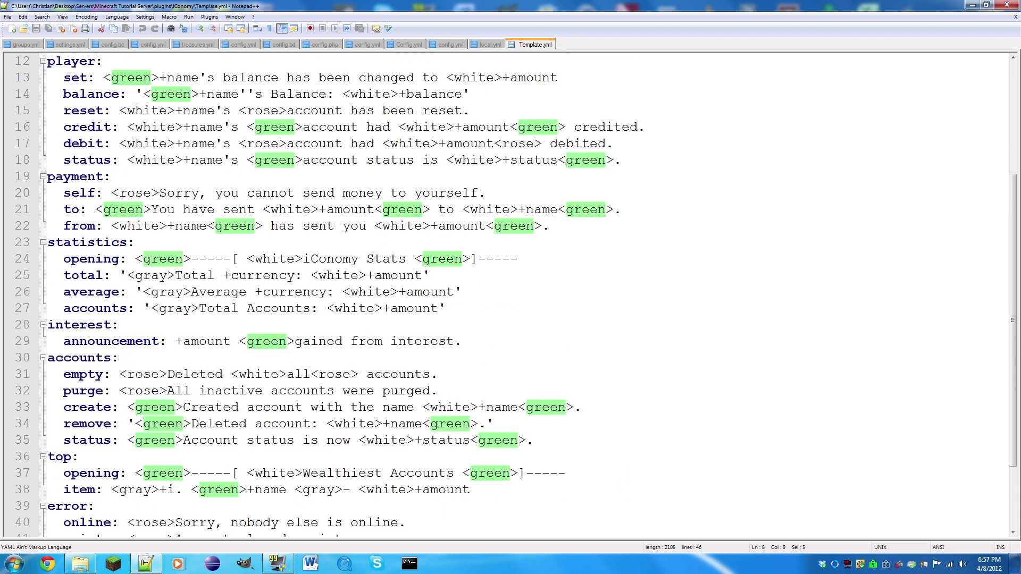
scroll(510, 294, "up", 4)
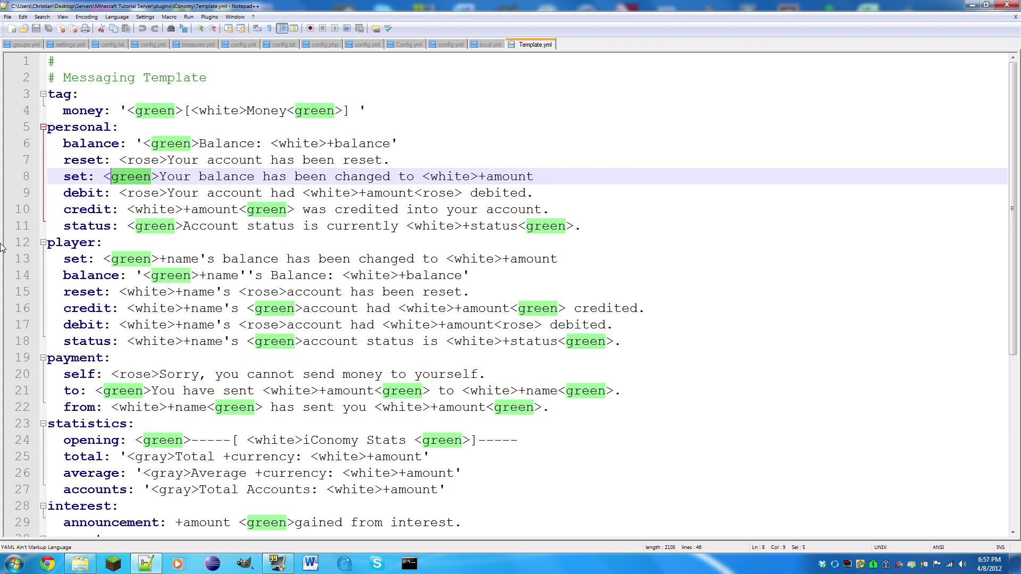
left_click(1016, 5)
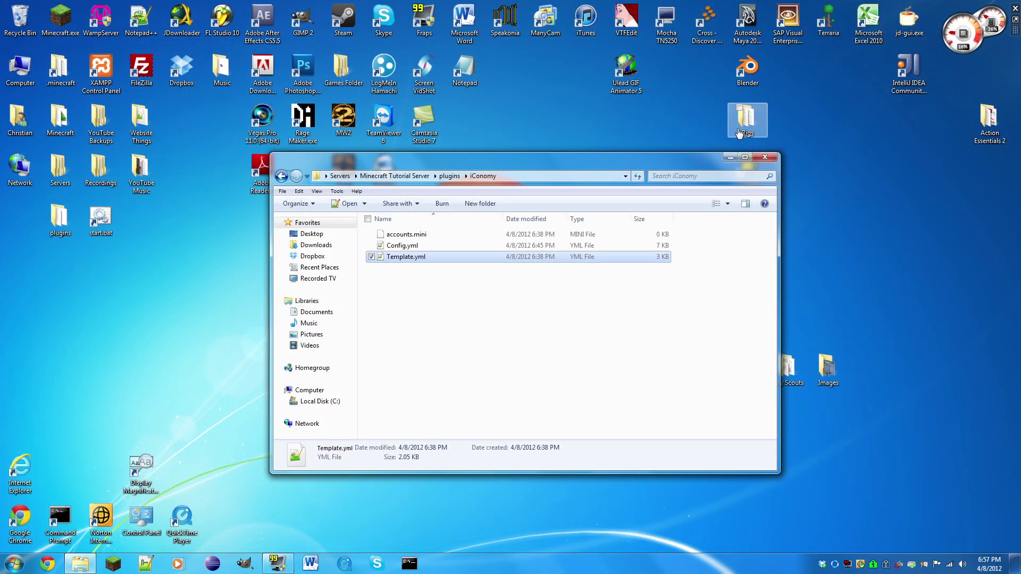